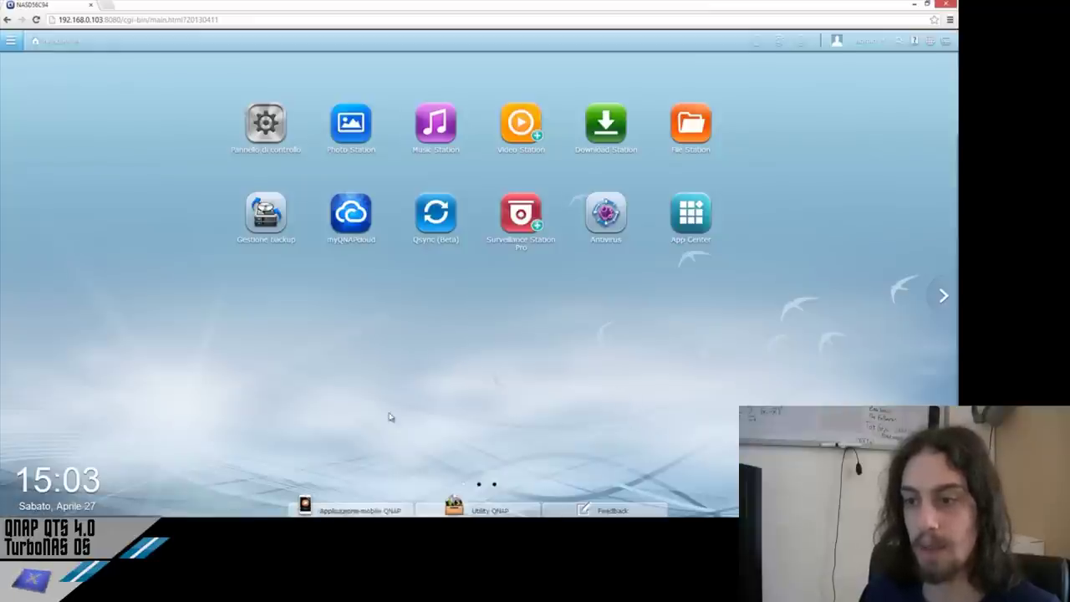
Step: View QNAP's mobile applications page from the NAS desktop, look over the listed apps, and close the page
{"action": "left_click", "coordinate": [368, 506]}
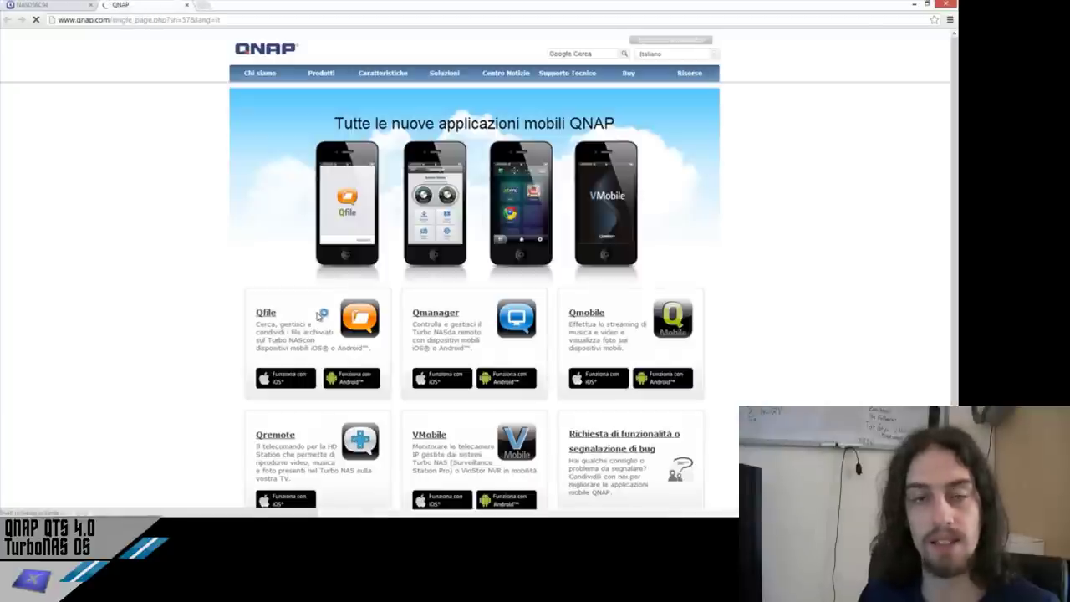
{"action": "left_click", "coordinate": [59, 7]}
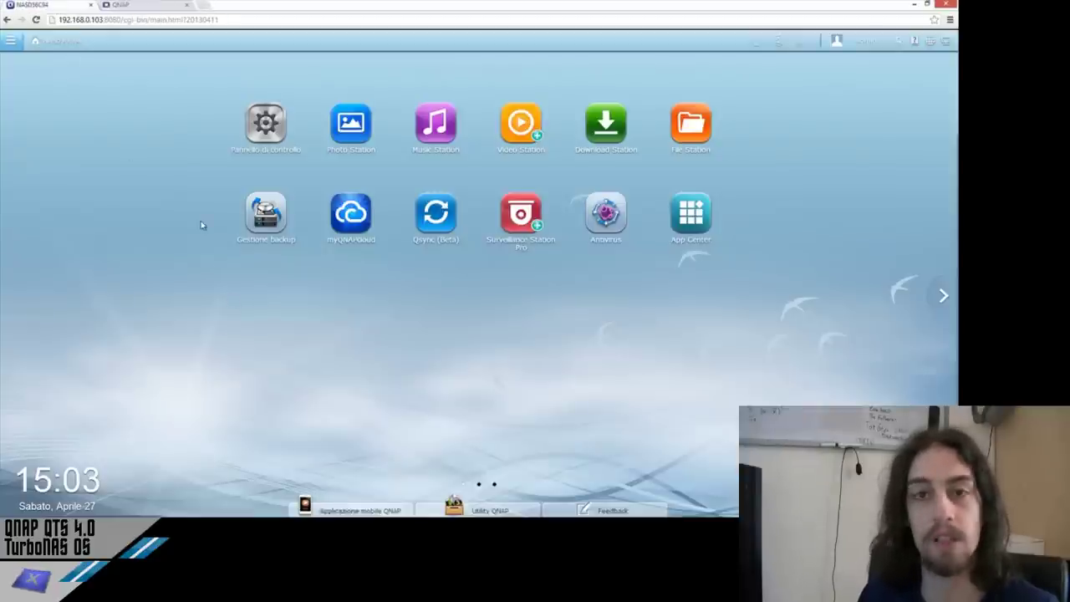
{"action": "left_click", "coordinate": [164, 9]}
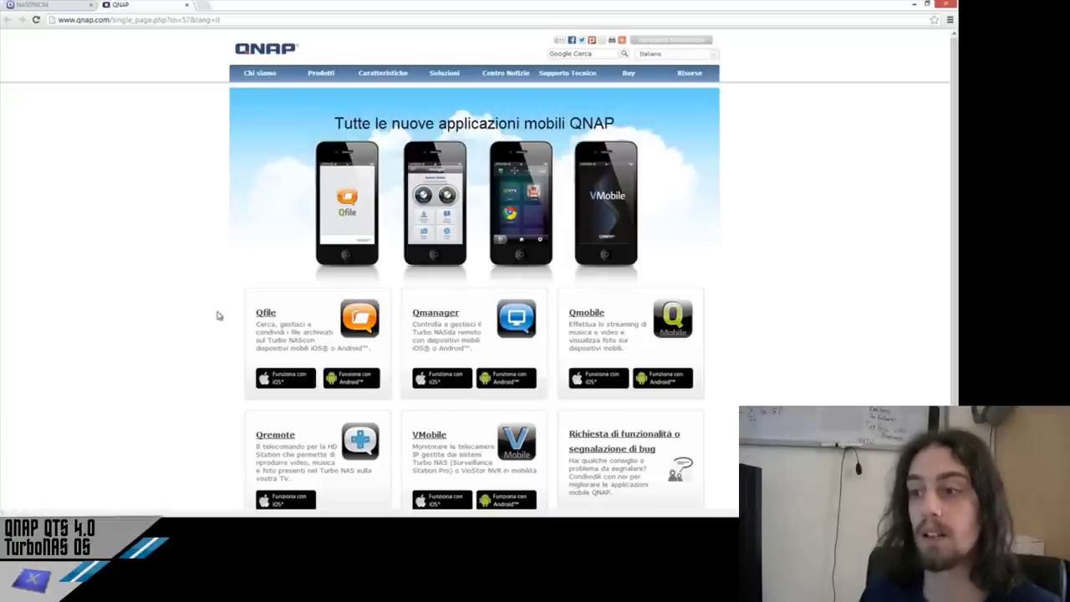
{"action": "scroll", "coordinate": [216, 315], "scroll_direction": "down", "scroll_amount": 2}
{"action": "scroll", "coordinate": [236, 346], "scroll_direction": "up", "scroll_amount": 2}
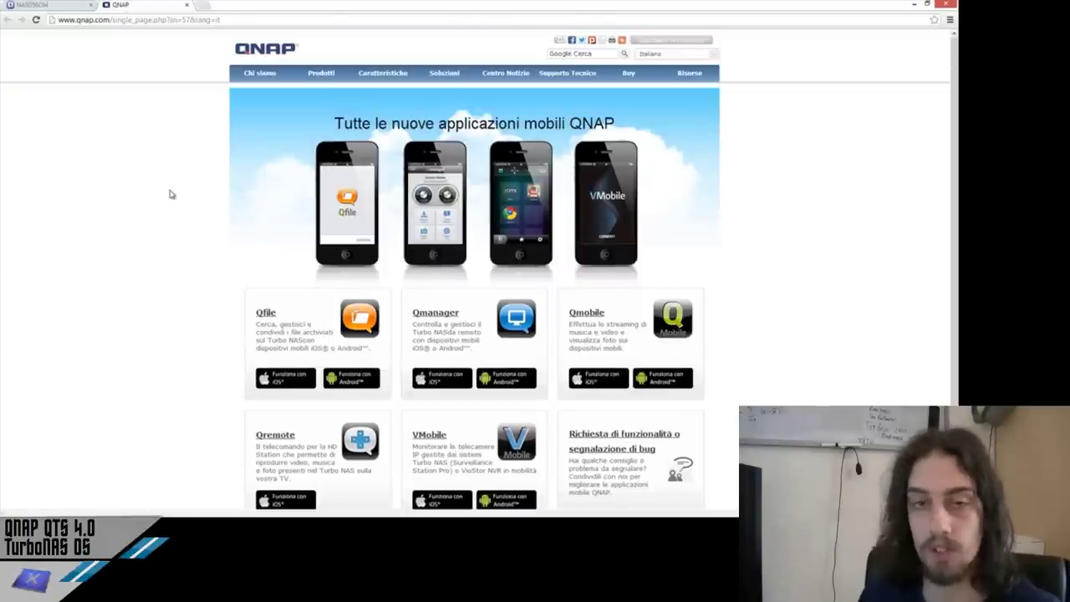
{"action": "left_click", "coordinate": [187, 5]}
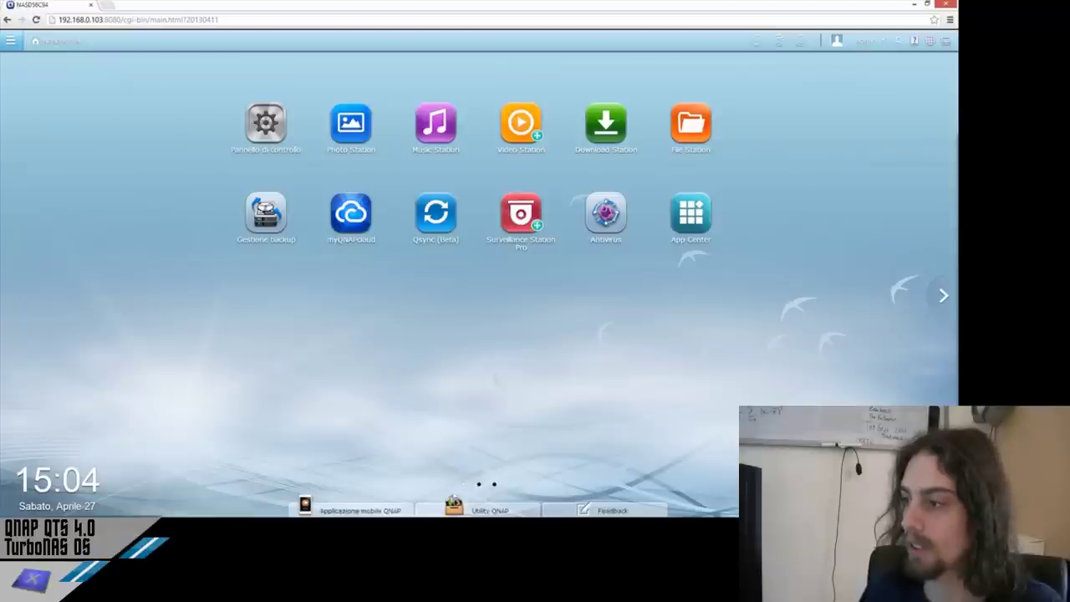
Step: Examine the QTS Dashboard, including the LAN choices for resource monitoring and the disk volume choices under Memoria, and close it
{"action": "left_click", "coordinate": [936, 466]}
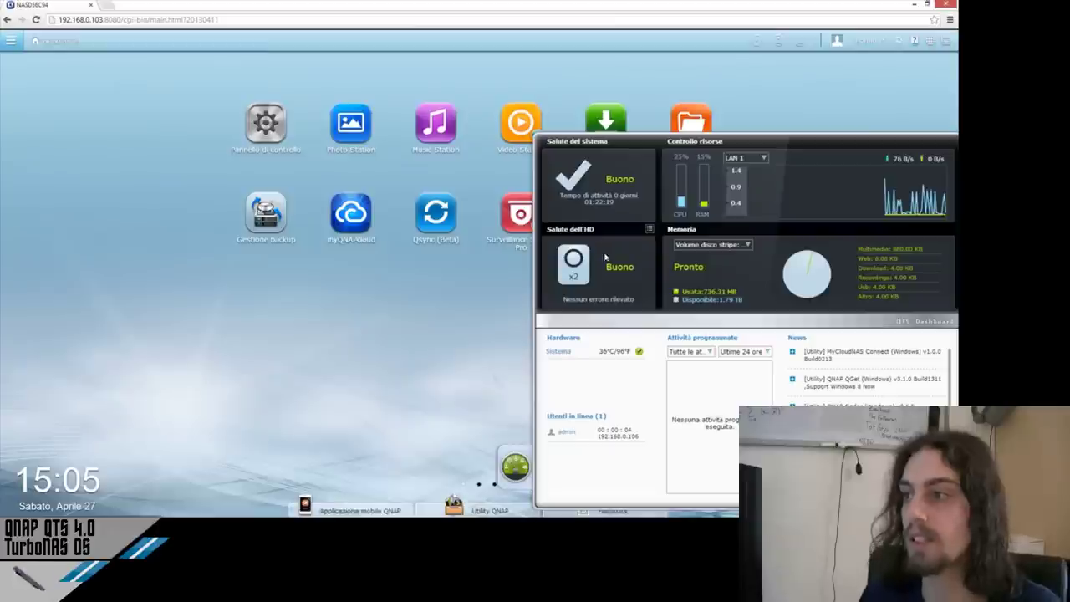
{"action": "left_click", "coordinate": [763, 159]}
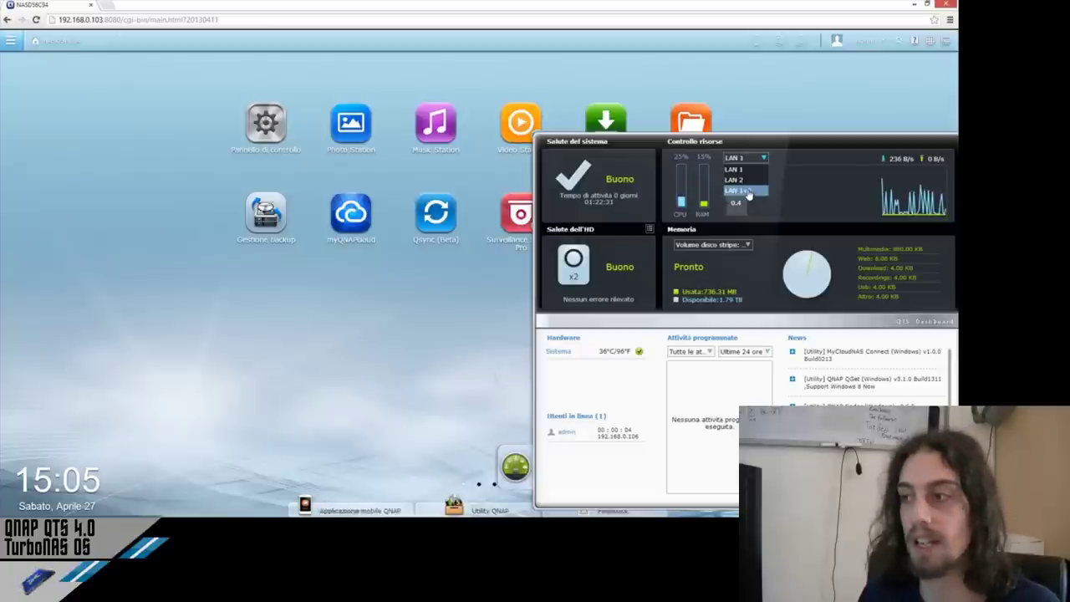
{"action": "left_click", "coordinate": [762, 158]}
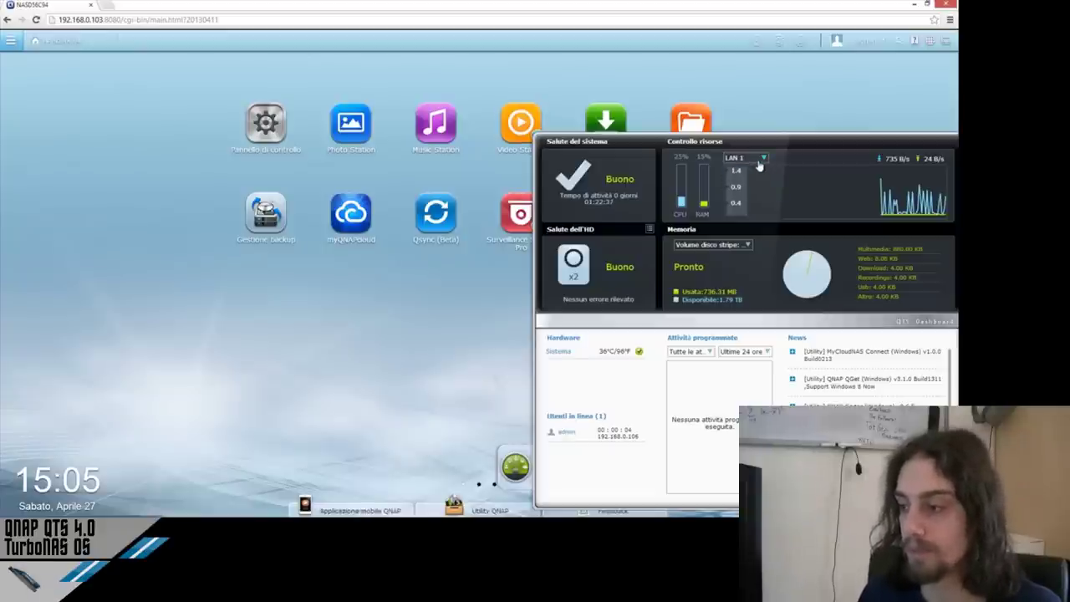
{"action": "left_click", "coordinate": [763, 159]}
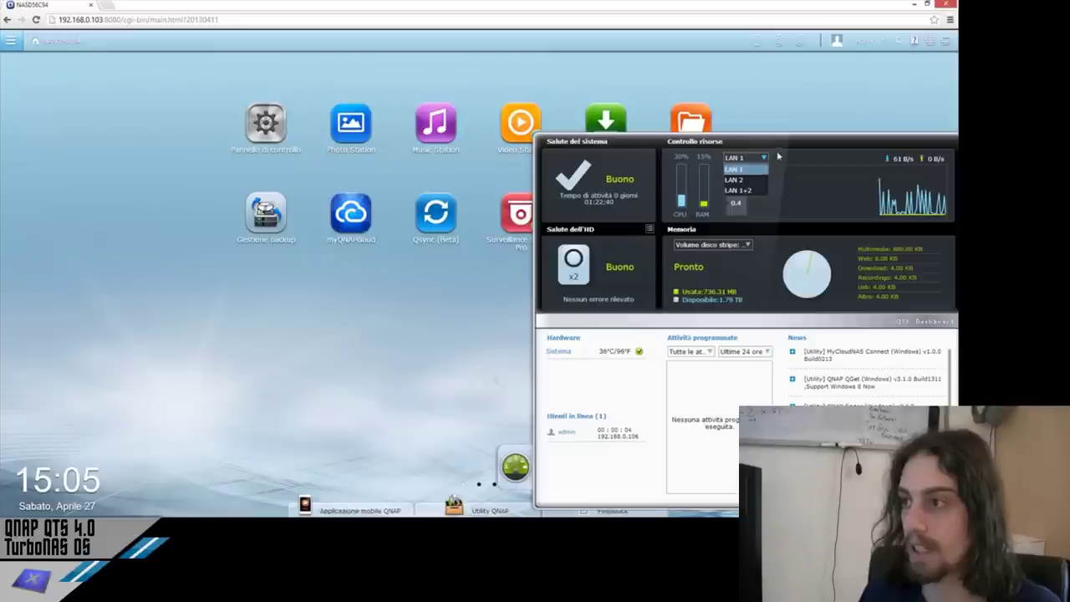
{"action": "left_click", "coordinate": [761, 144]}
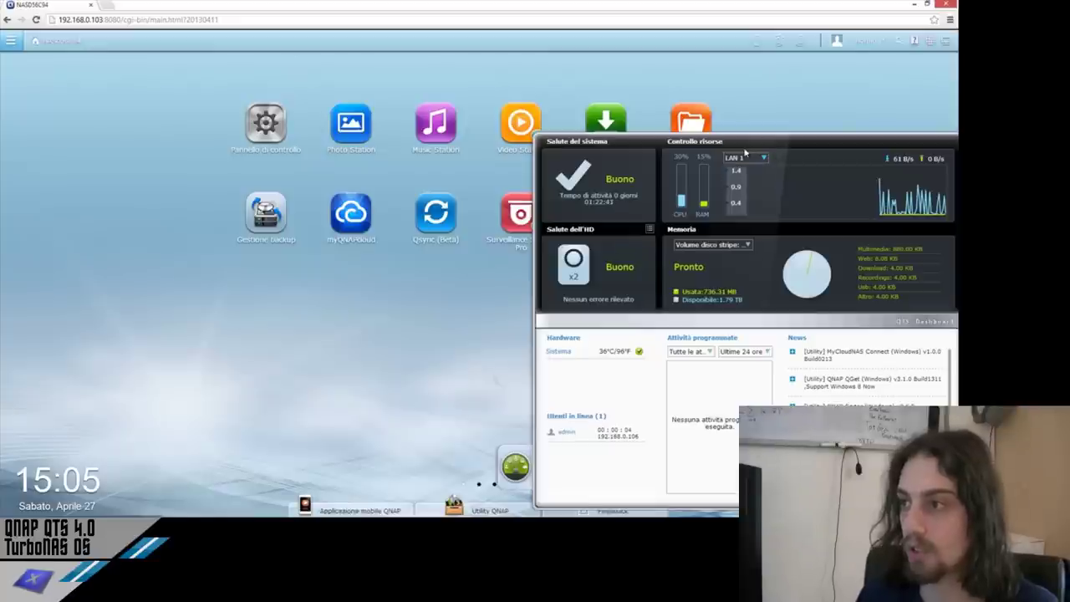
{"action": "left_click", "coordinate": [748, 246]}
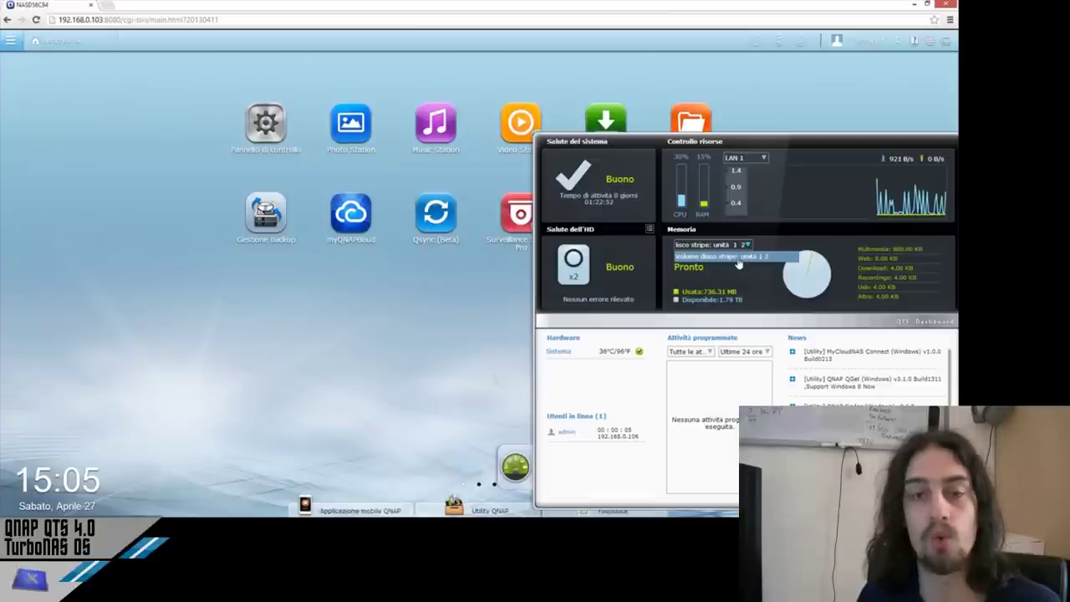
{"action": "left_click", "coordinate": [743, 255]}
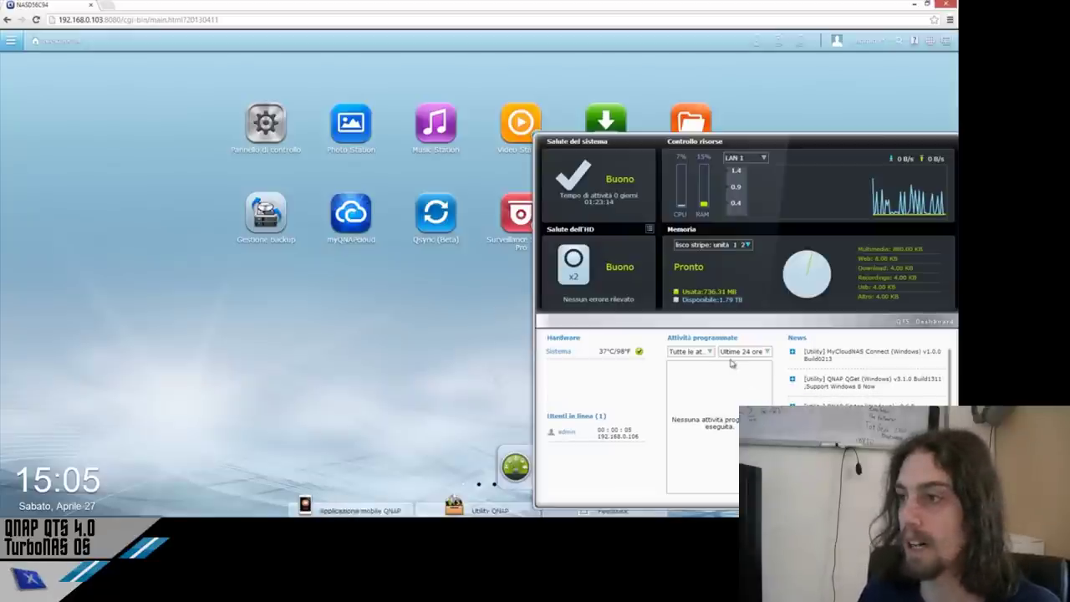
{"action": "left_click", "coordinate": [487, 398]}
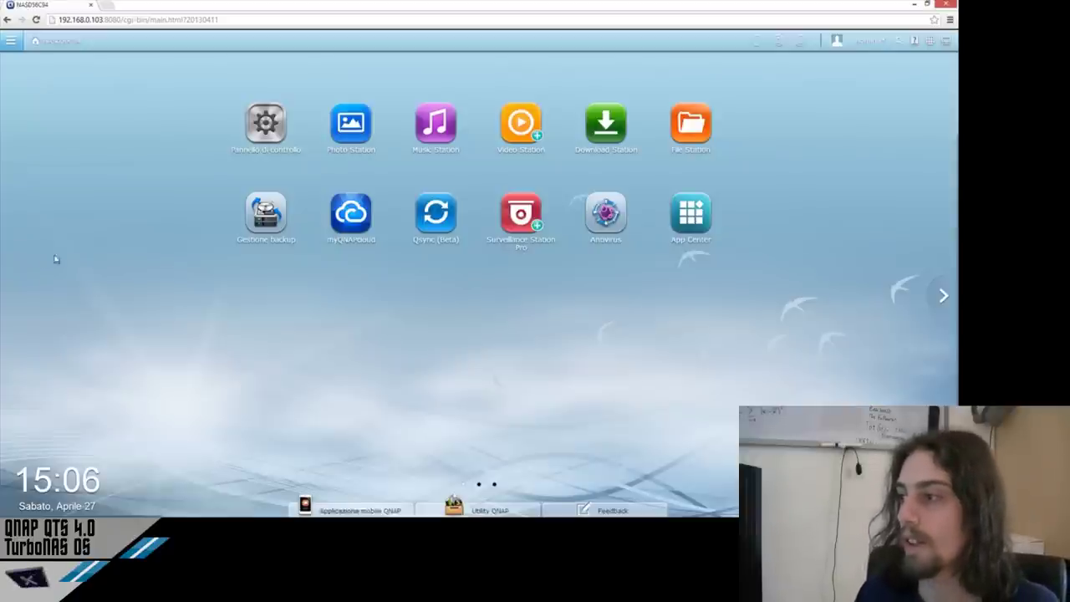
Step: Look at the second desktop page twice, returning to the first desktop page each time
{"action": "left_click", "coordinate": [942, 295]}
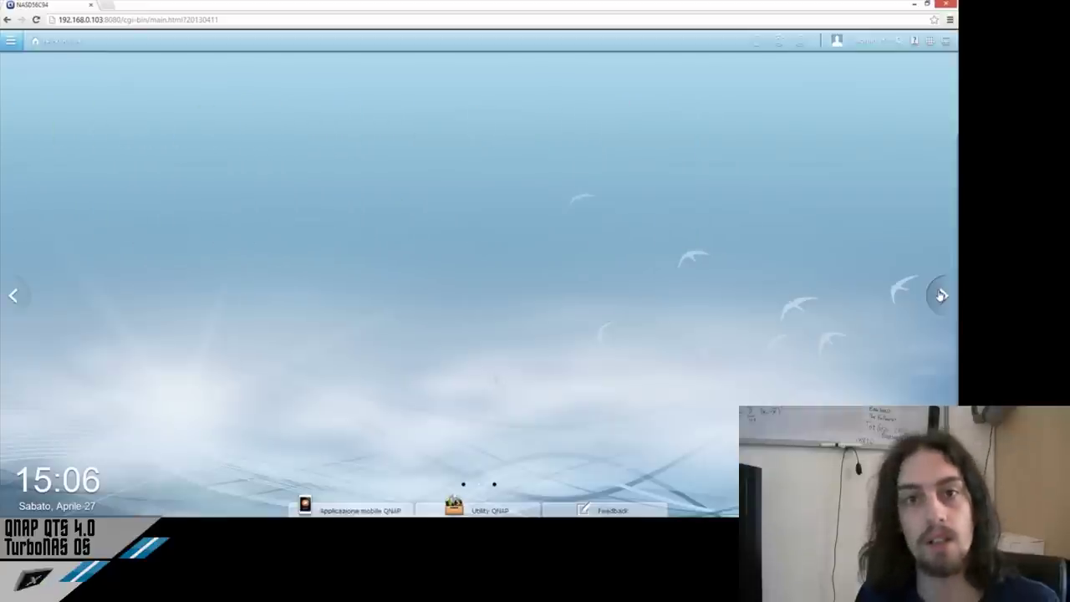
{"action": "left_click", "coordinate": [25, 296]}
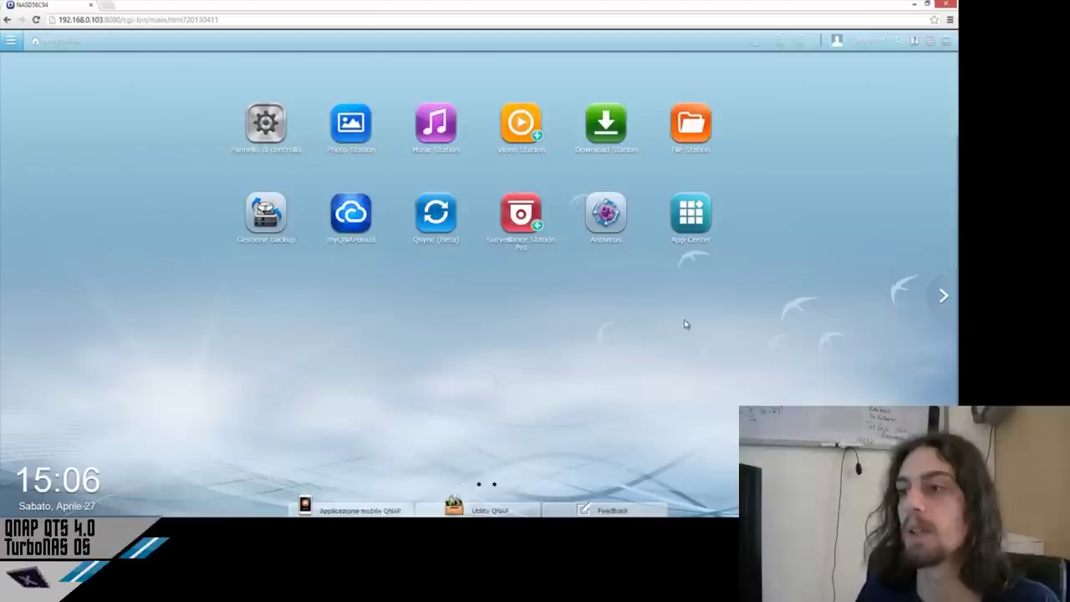
{"action": "left_click", "coordinate": [943, 296]}
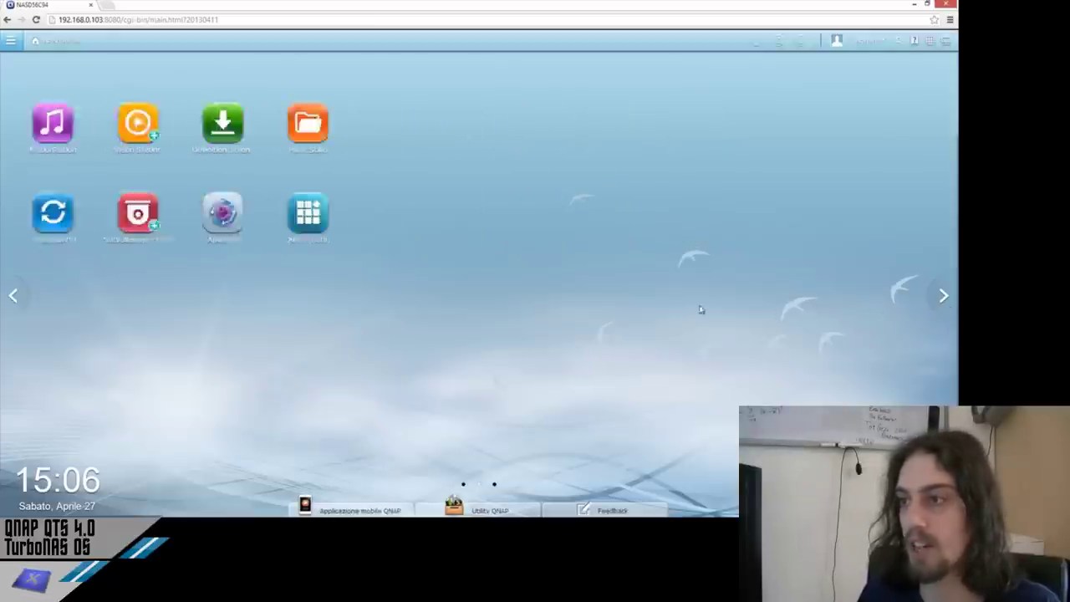
{"action": "left_click", "coordinate": [15, 295]}
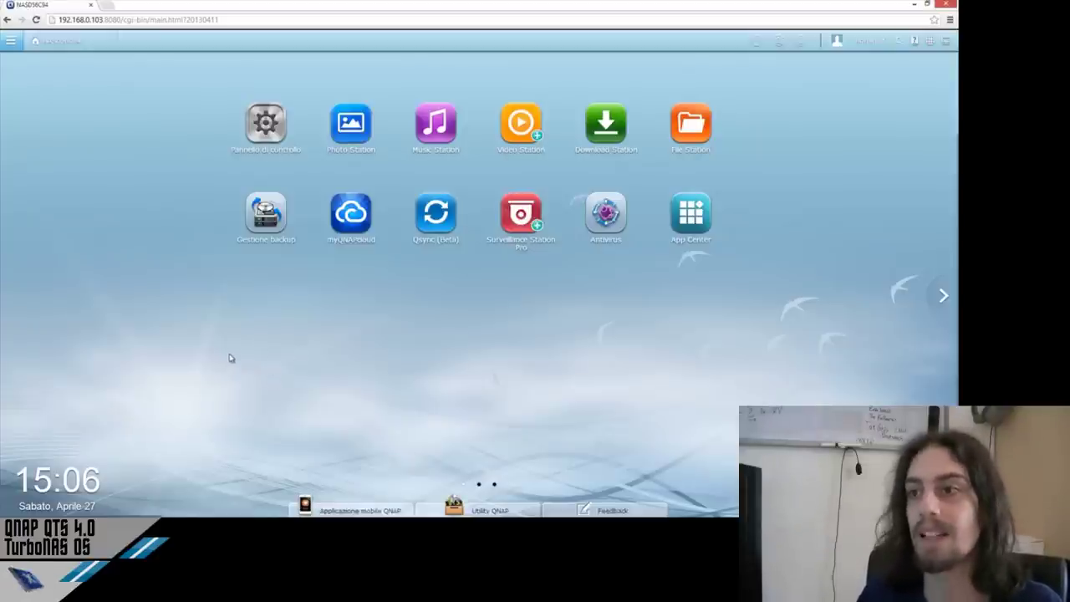
Step: Open Pannello di controllo, widen its window slightly, and look through the overview of all settings categories
{"action": "left_click", "coordinate": [268, 134]}
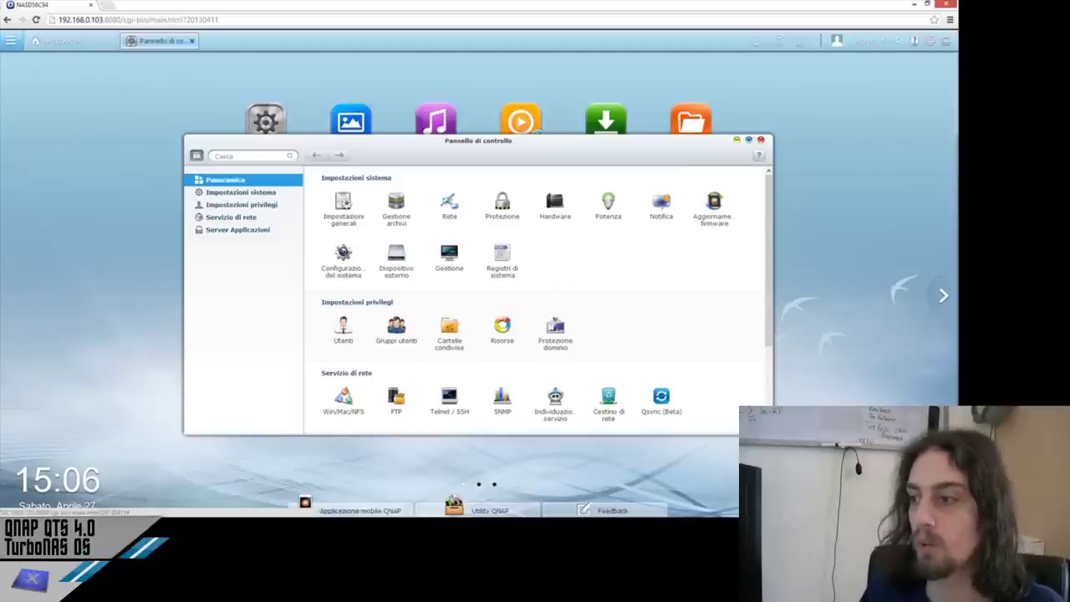
{"action": "left_click_drag", "start_coordinate": [773, 434], "coordinate": [794, 428]}
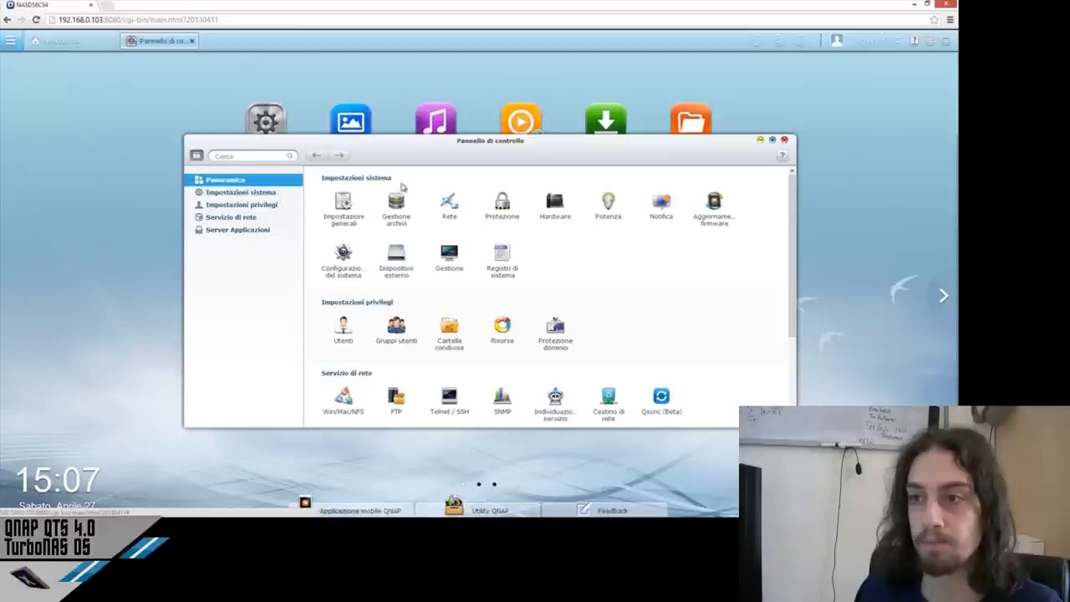
{"action": "scroll", "coordinate": [552, 311], "scroll_direction": "down", "scroll_amount": 3}
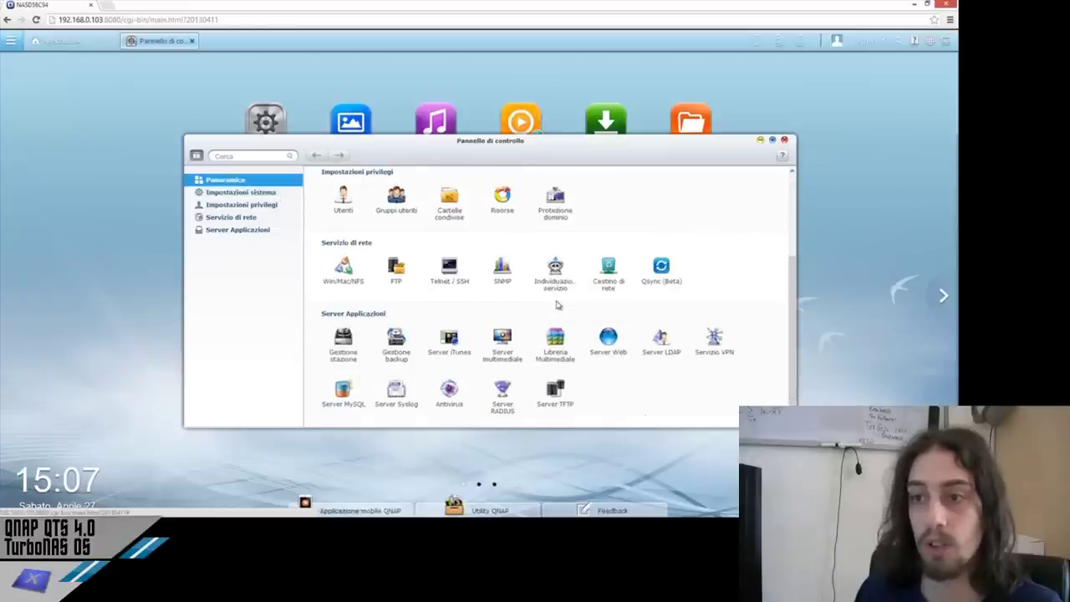
{"action": "scroll", "coordinate": [556, 306], "scroll_direction": "up", "scroll_amount": 3}
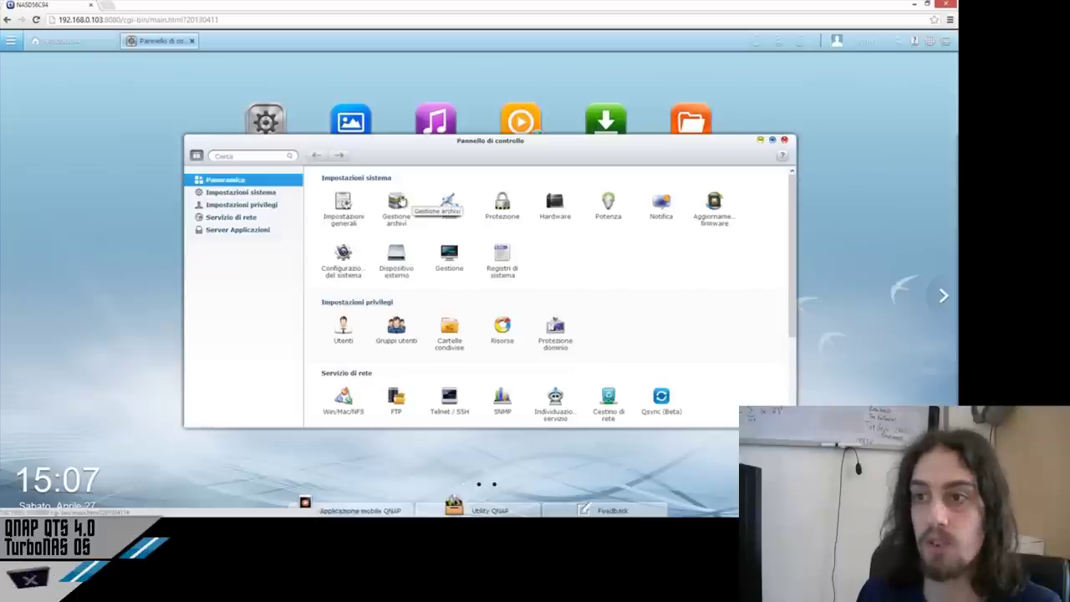
{"action": "scroll", "coordinate": [419, 262], "scroll_direction": "down", "scroll_amount": 1}
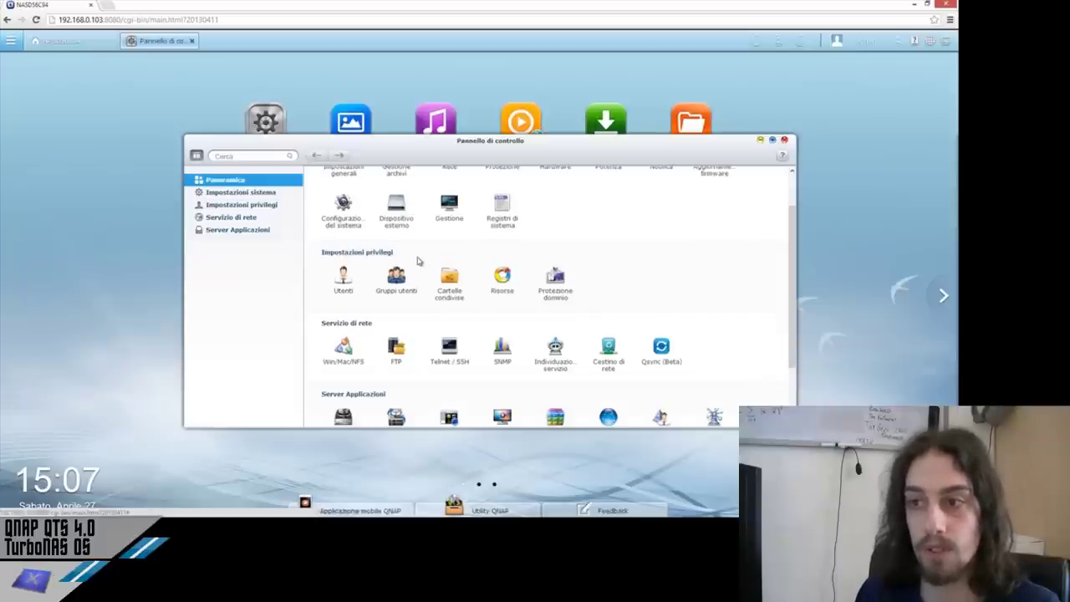
{"action": "scroll", "coordinate": [419, 261], "scroll_direction": "down", "scroll_amount": 1}
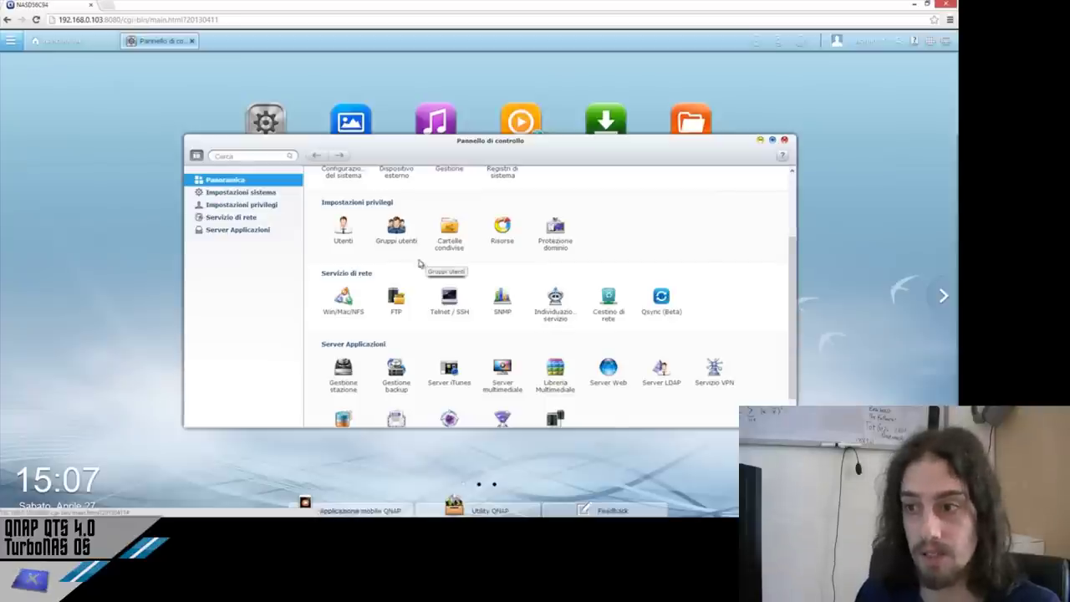
{"action": "scroll", "coordinate": [419, 264], "scroll_direction": "up", "scroll_amount": 2}
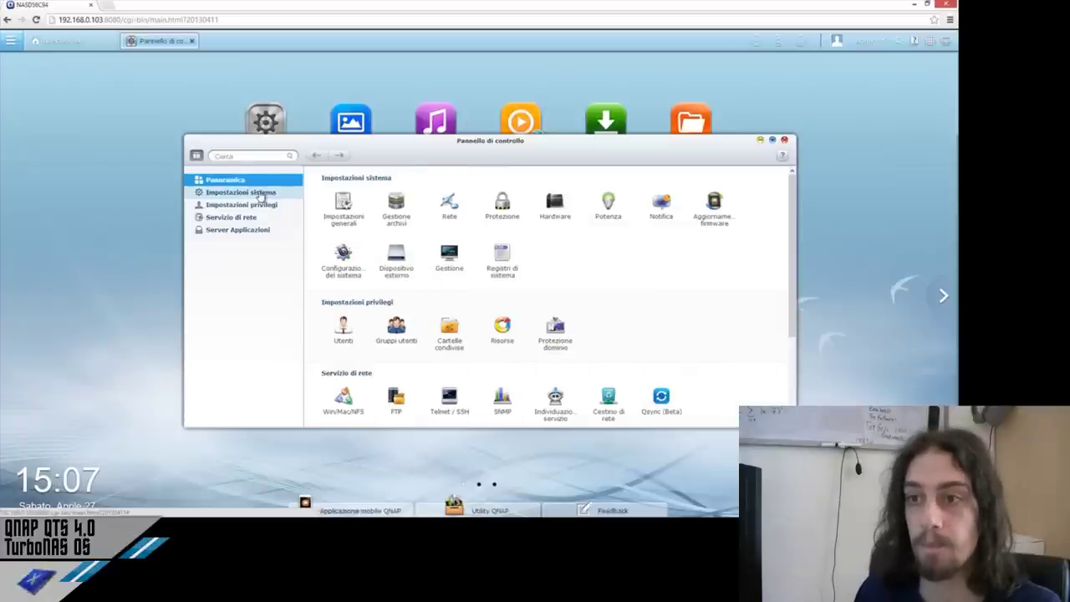
Step: Review all Impostazioni generali pages under Impostazioni sistema, from system administration and time to code page, password strength and log-in screen
{"action": "left_click", "coordinate": [261, 195]}
{"action": "left_click", "coordinate": [263, 207]}
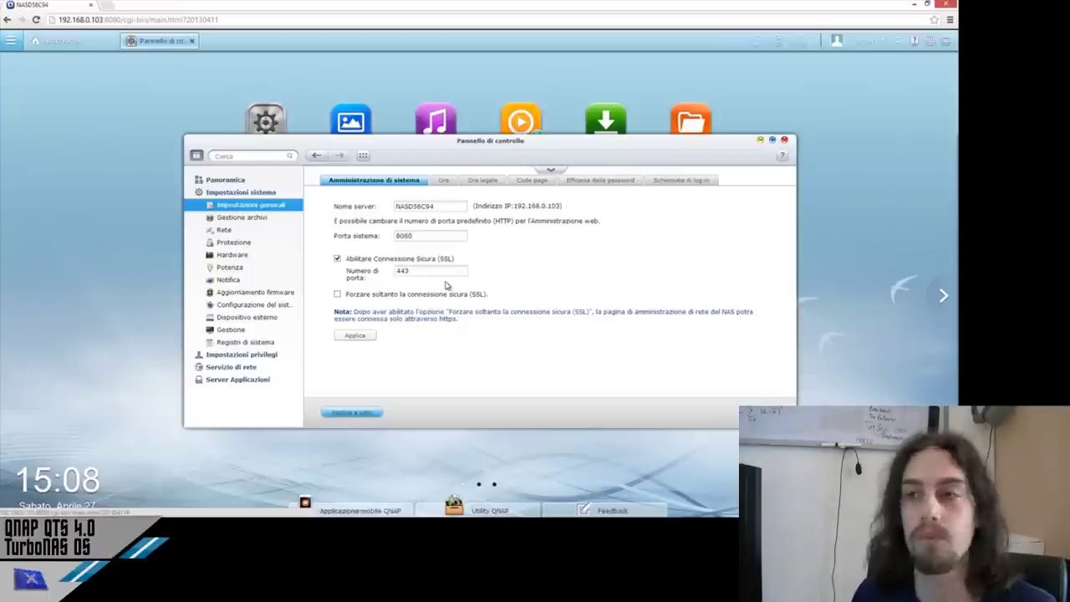
{"action": "left_click", "coordinate": [444, 183]}
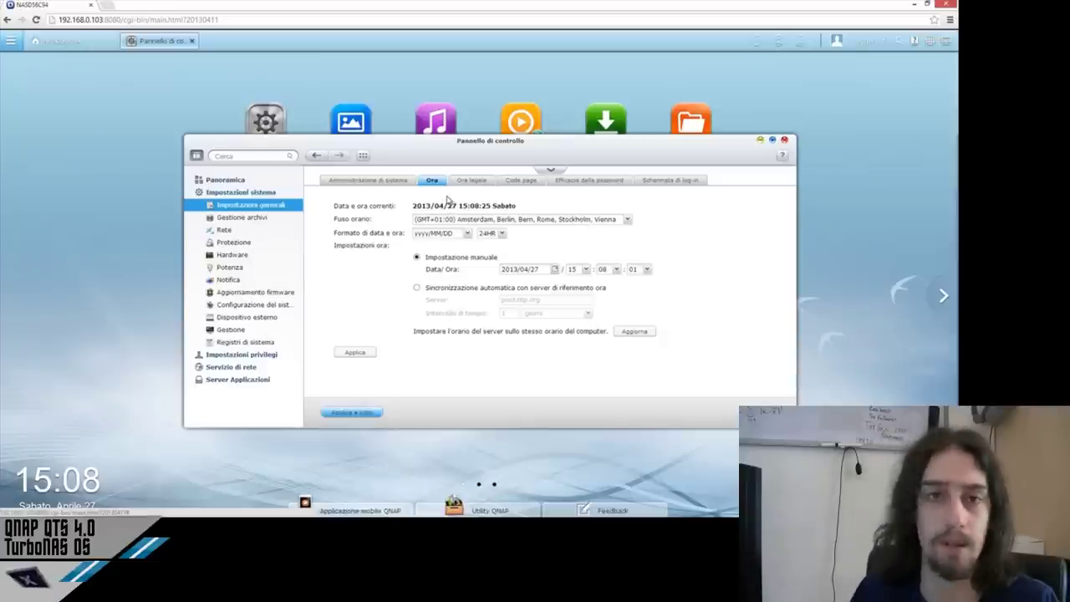
{"action": "left_click", "coordinate": [471, 182]}
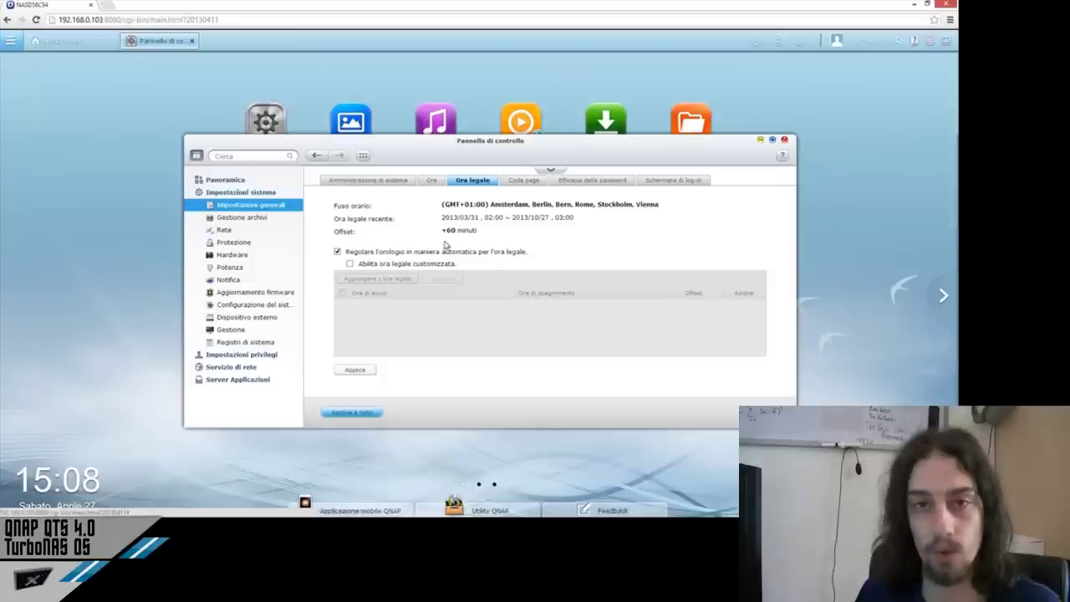
{"action": "left_click", "coordinate": [520, 181]}
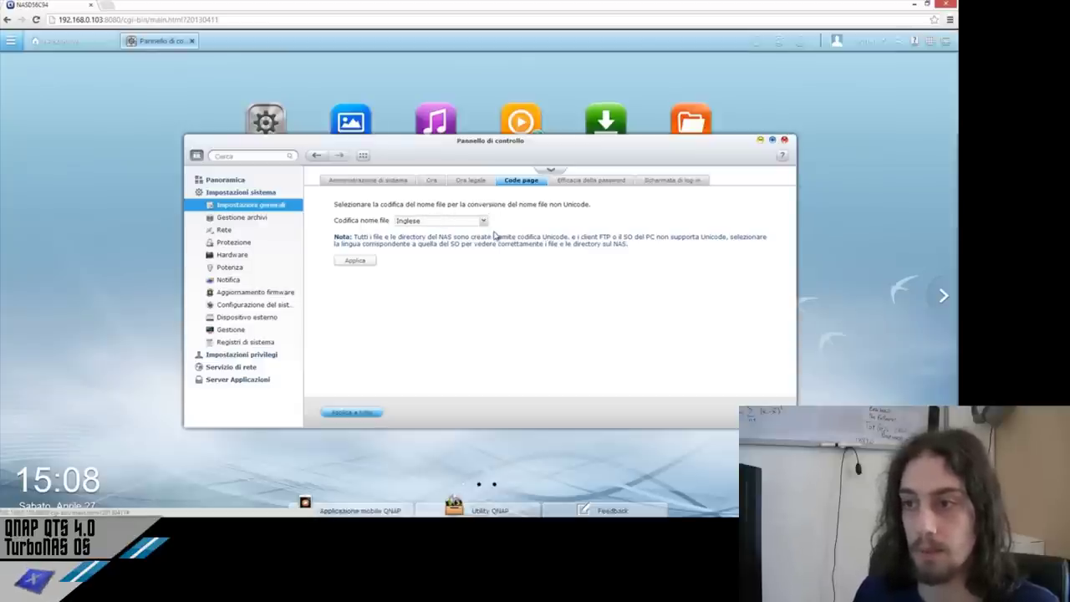
{"action": "left_click", "coordinate": [571, 182]}
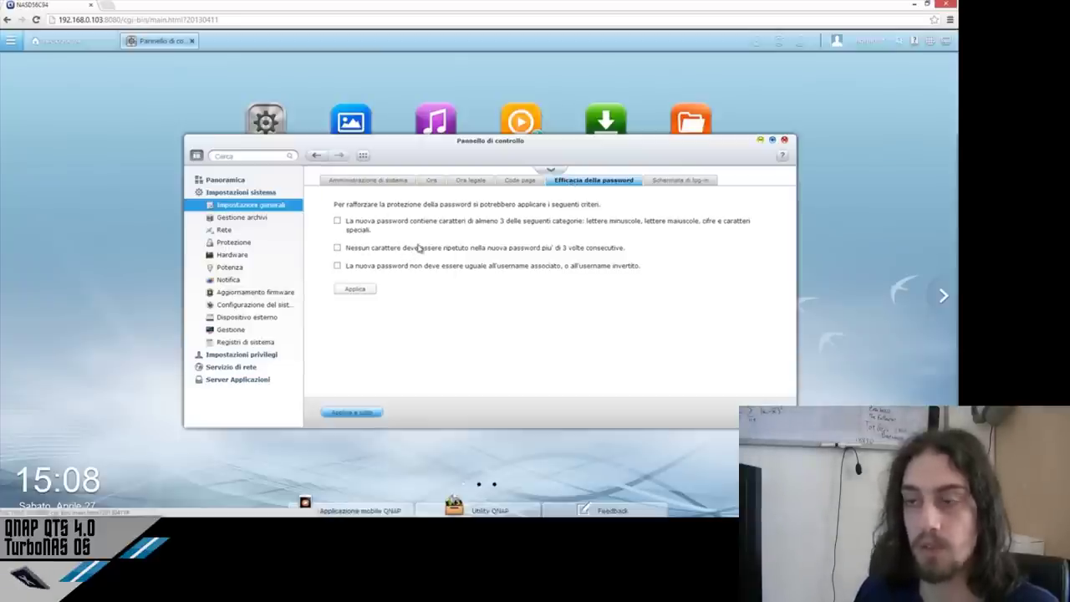
{"action": "left_click", "coordinate": [672, 180]}
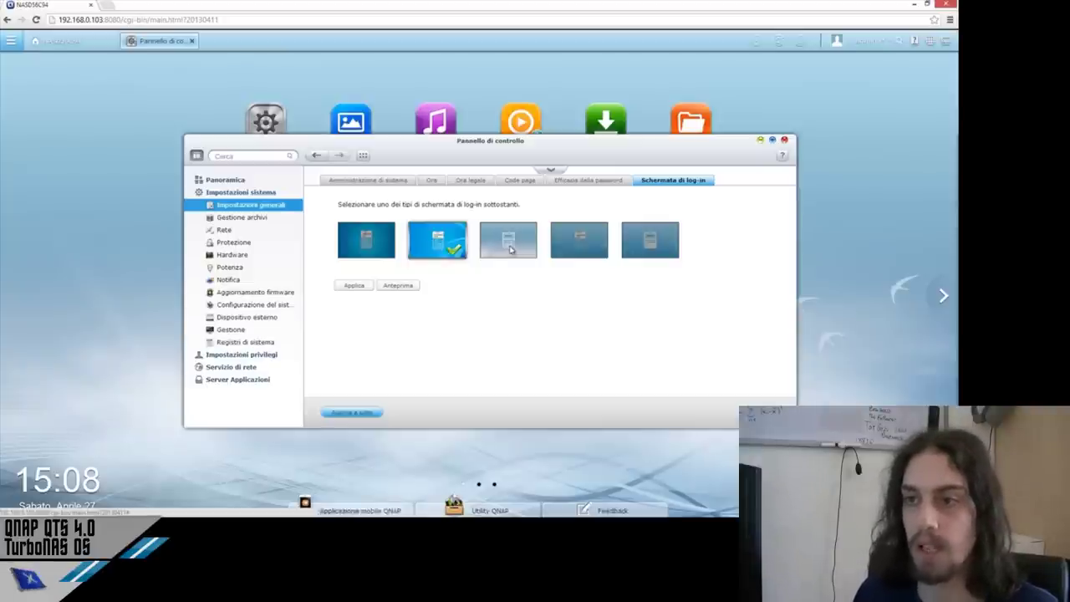
Step: Open Gestione archivi and examine the physical disks and logical volumes listed in volume management
{"action": "left_click", "coordinate": [256, 219]}
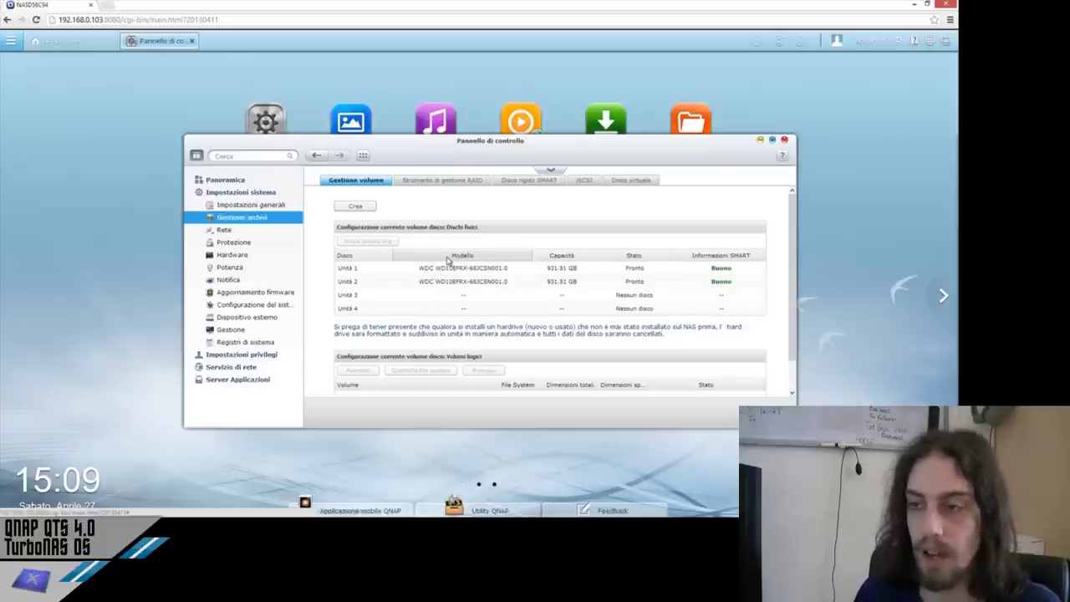
{"action": "scroll", "coordinate": [448, 285], "scroll_direction": "down", "scroll_amount": 1}
{"action": "scroll", "coordinate": [447, 285], "scroll_direction": "up", "scroll_amount": 1}
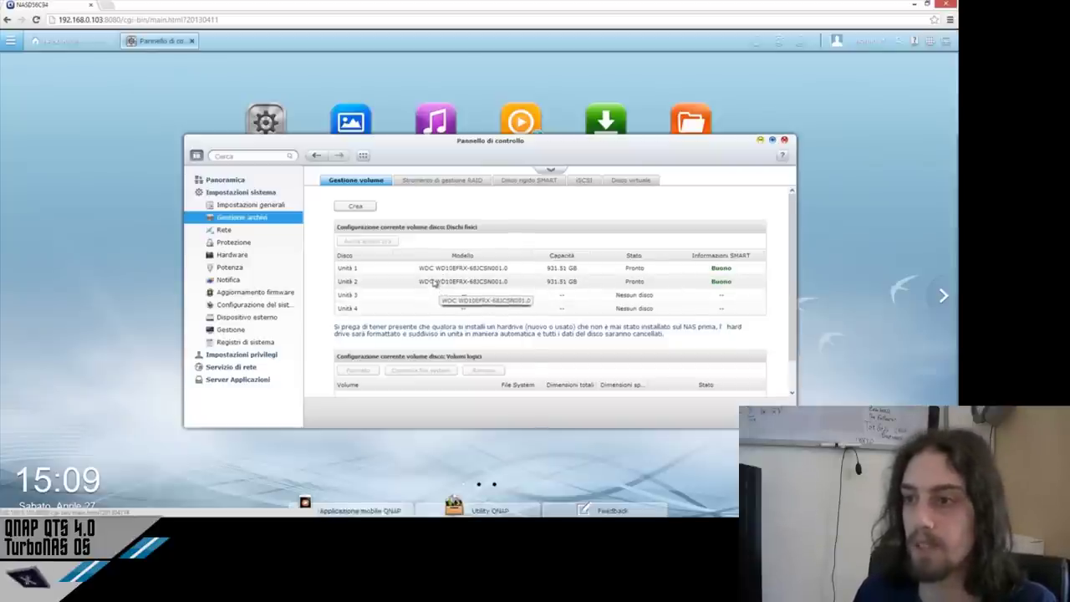
{"action": "scroll", "coordinate": [458, 266], "scroll_direction": "down", "scroll_amount": 1}
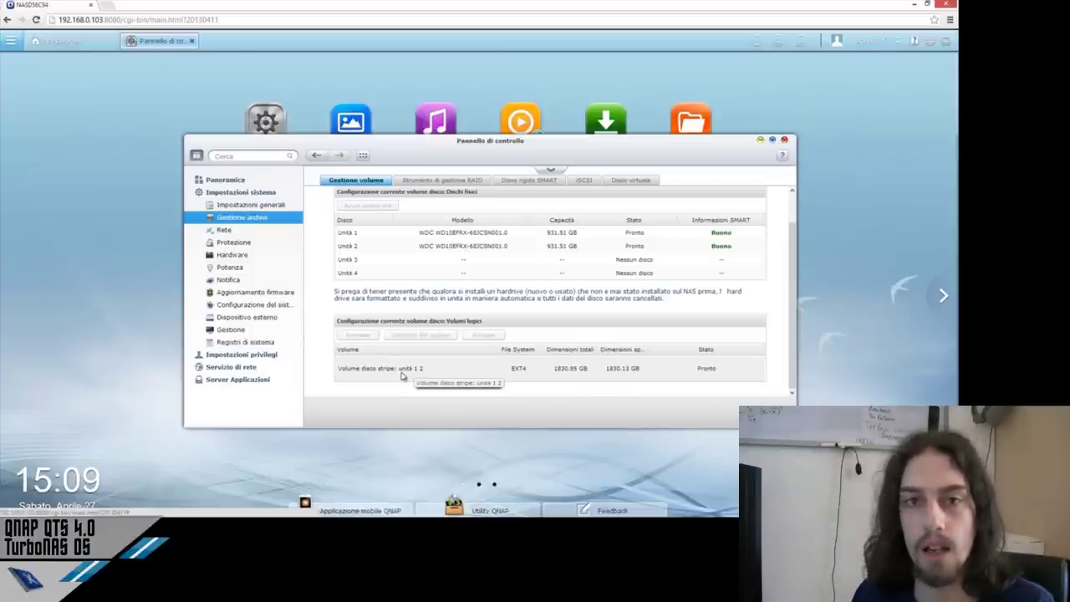
{"action": "scroll", "coordinate": [401, 376], "scroll_direction": "up", "scroll_amount": 1}
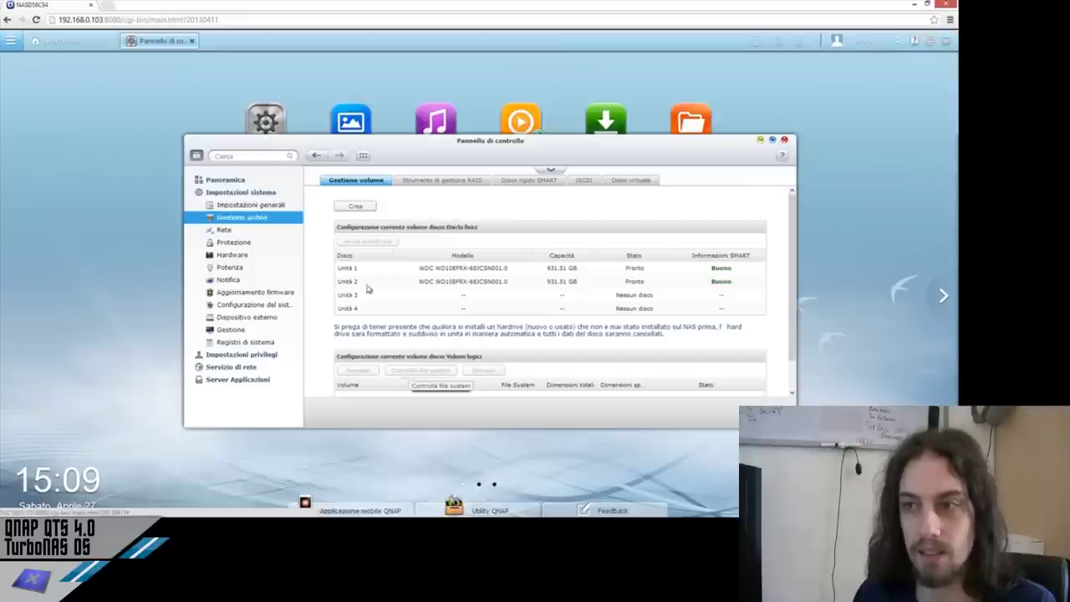
Step: Start creating a volume, review the disk volume types from RAID 1 to RAID 0 in Volume Creation Wizard, and cancel it
{"action": "left_click", "coordinate": [357, 206]}
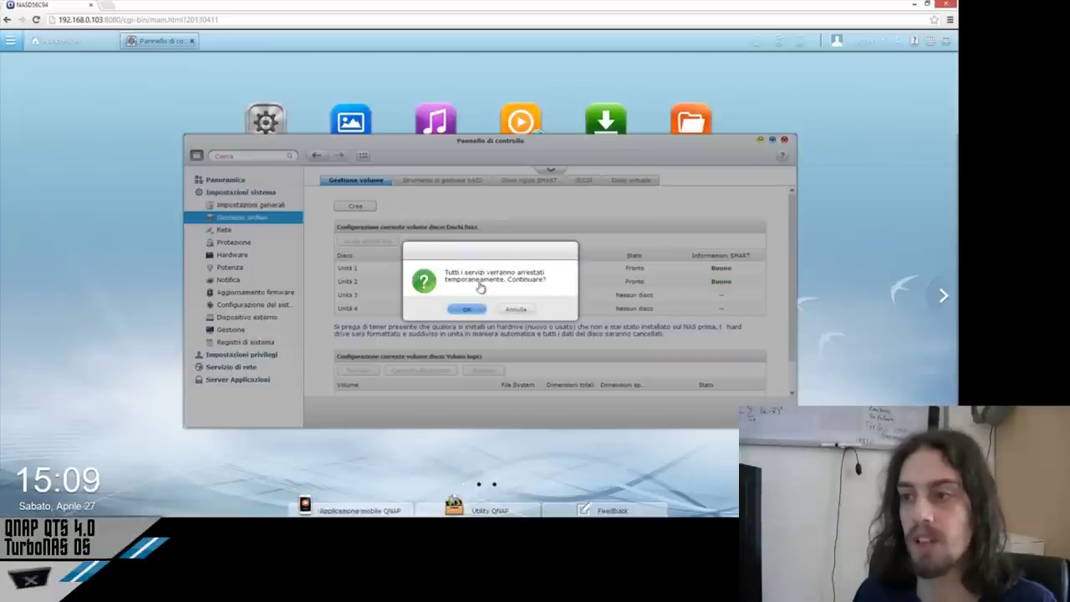
{"action": "left_click", "coordinate": [468, 308]}
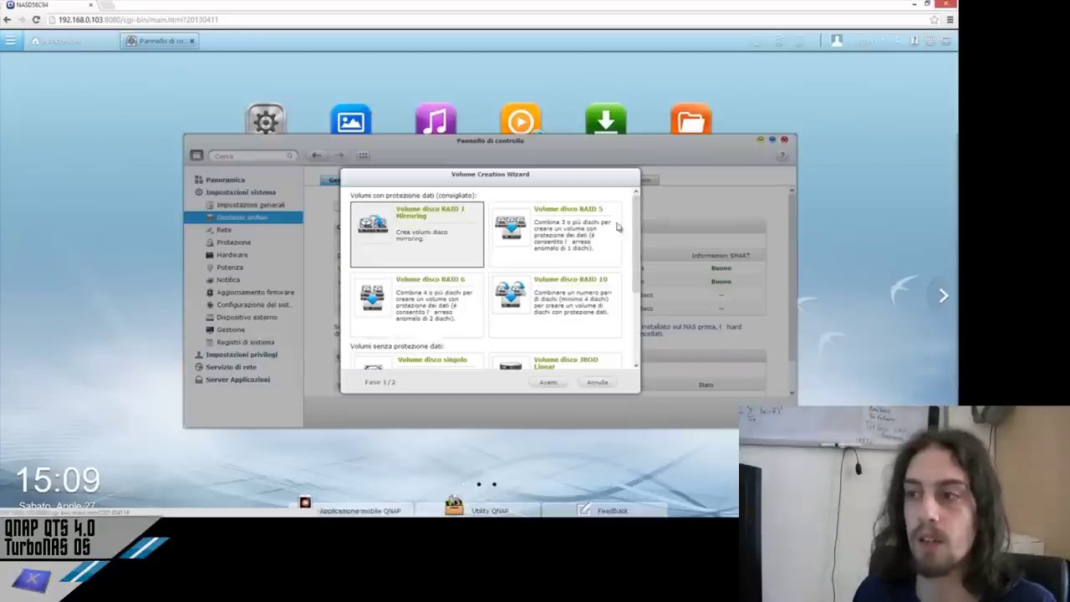
{"action": "left_click_drag", "start_coordinate": [637, 219], "coordinate": [637, 242]}
{"action": "scroll", "coordinate": [636, 243], "scroll_direction": "down", "scroll_amount": 3}
{"action": "scroll", "coordinate": [640, 242], "scroll_direction": "up", "scroll_amount": 3}
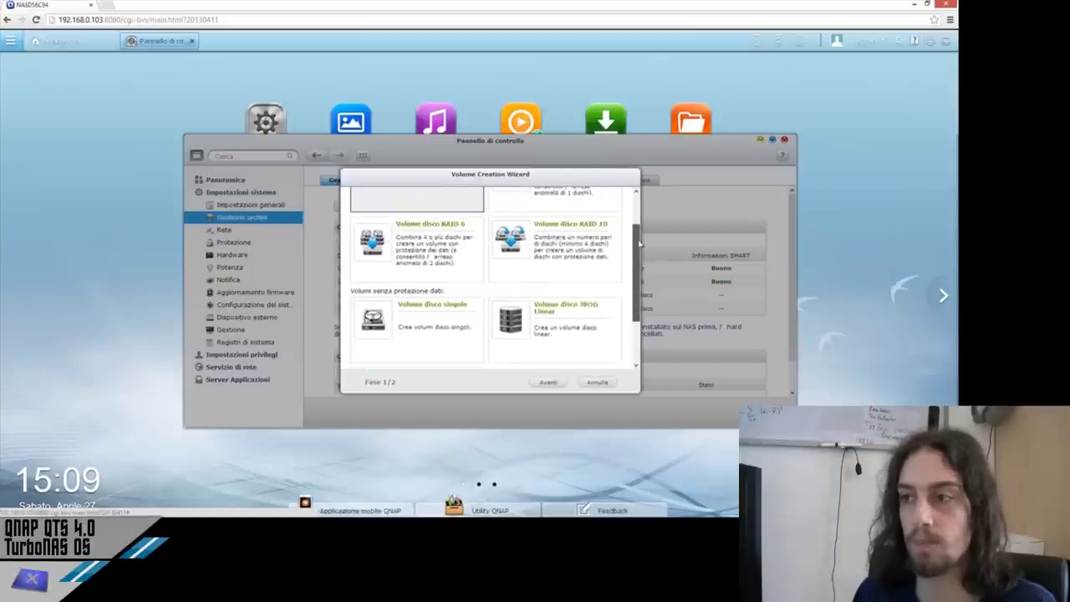
{"action": "scroll", "coordinate": [640, 242], "scroll_direction": "up", "scroll_amount": 3}
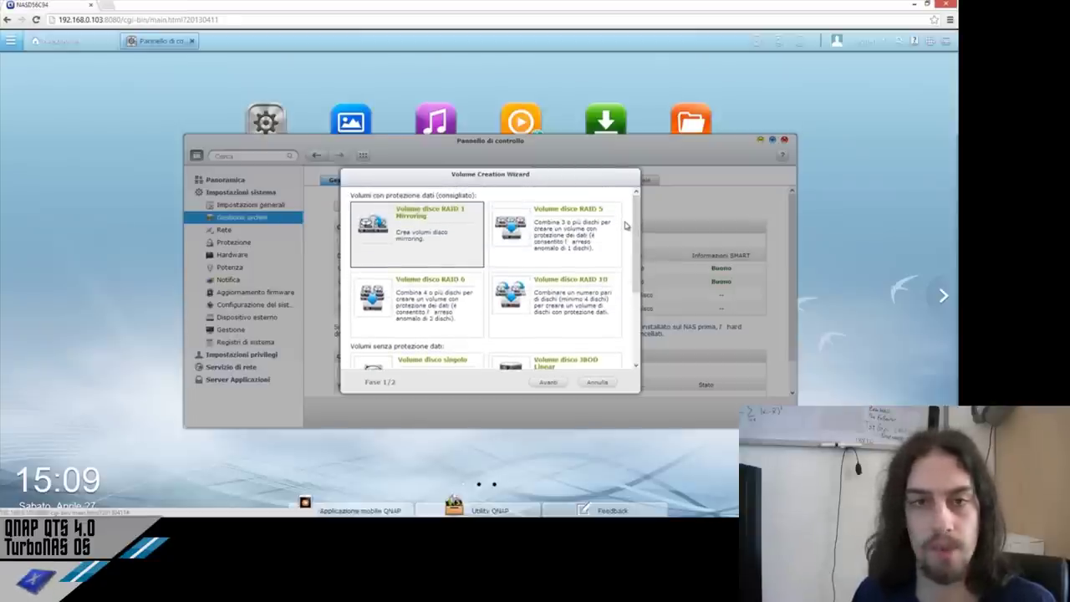
{"action": "left_click_drag", "start_coordinate": [637, 204], "coordinate": [640, 285]}
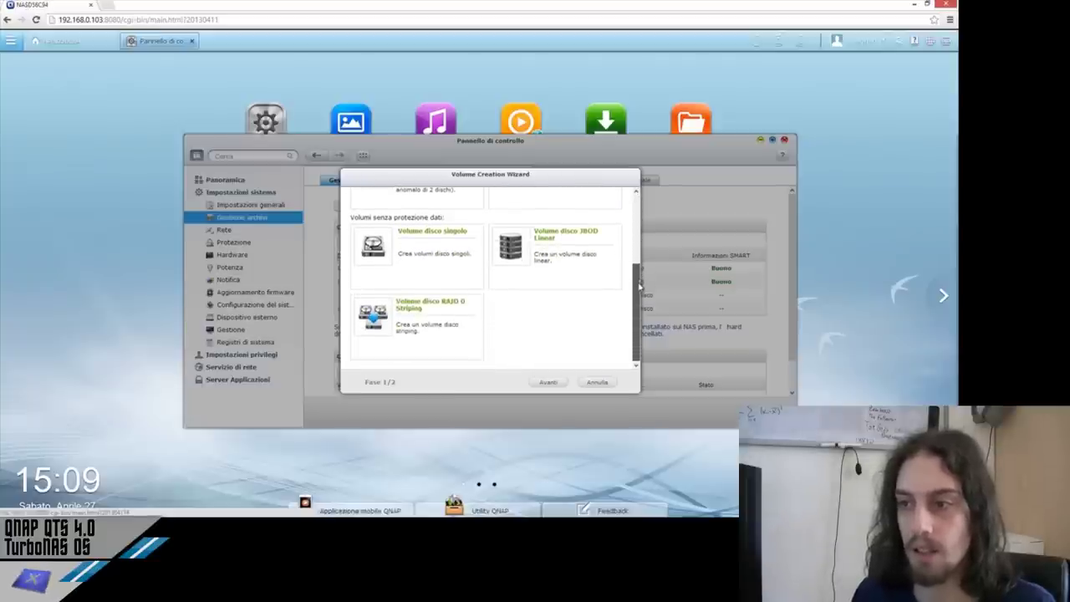
{"action": "left_click", "coordinate": [604, 382]}
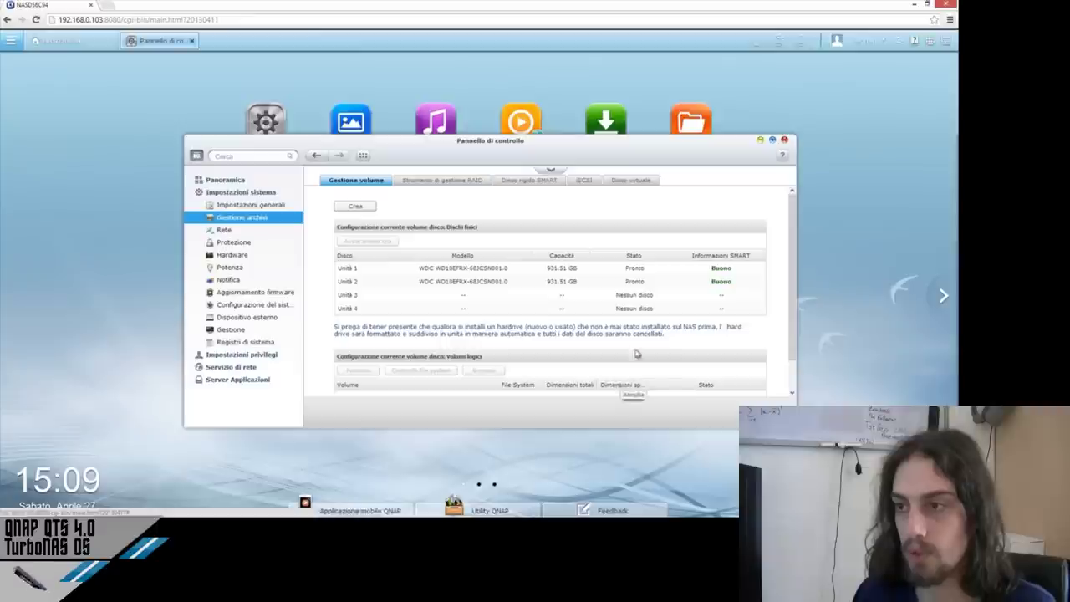
Step: Review the remaining Gestione archivi pages: RAID management, SMART disk health, iSCSI portal, target and advanced ACL, and virtual disks
{"action": "left_click", "coordinate": [426, 183]}
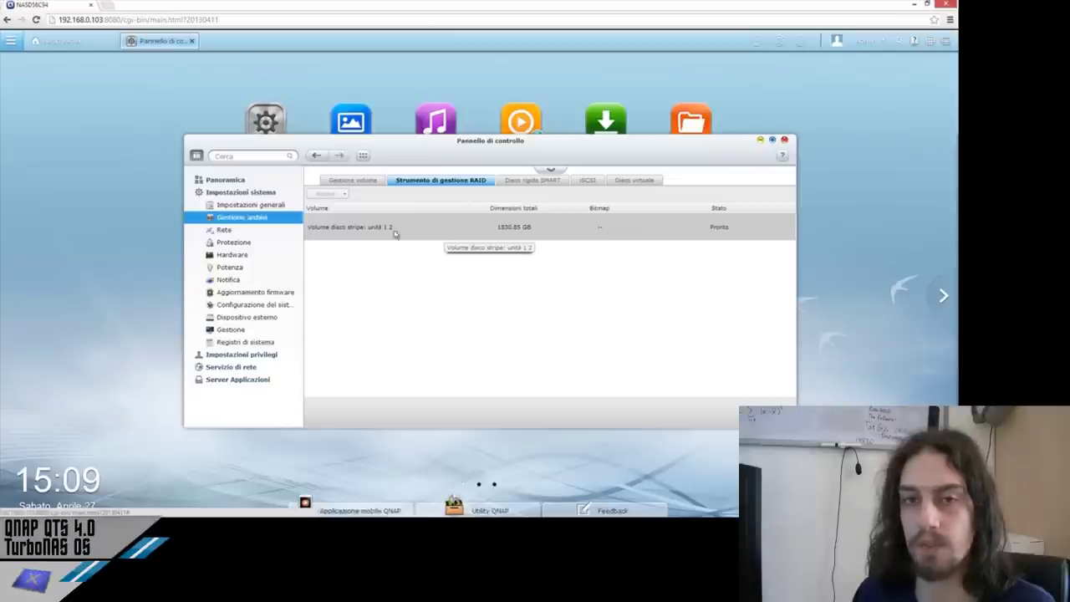
{"action": "left_click", "coordinate": [531, 182]}
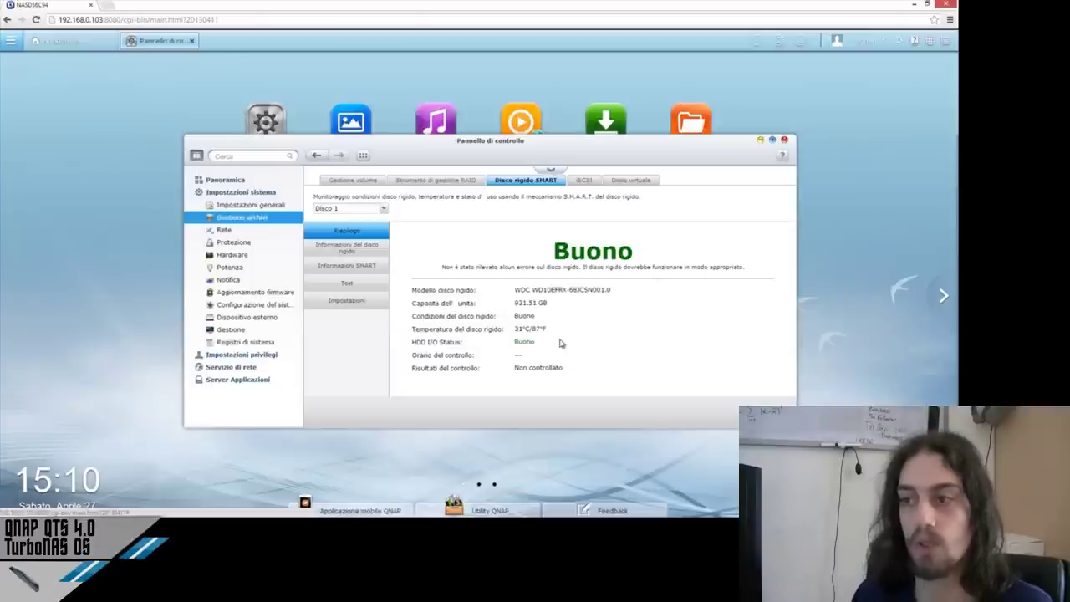
{"action": "left_click", "coordinate": [578, 181]}
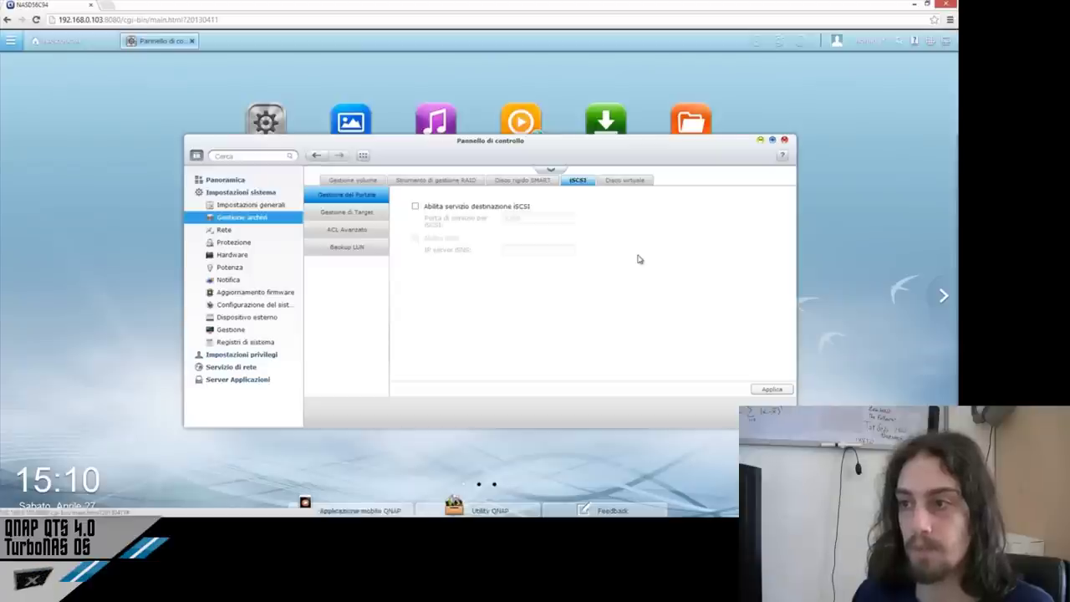
{"action": "left_click", "coordinate": [357, 213]}
{"action": "left_click", "coordinate": [347, 229]}
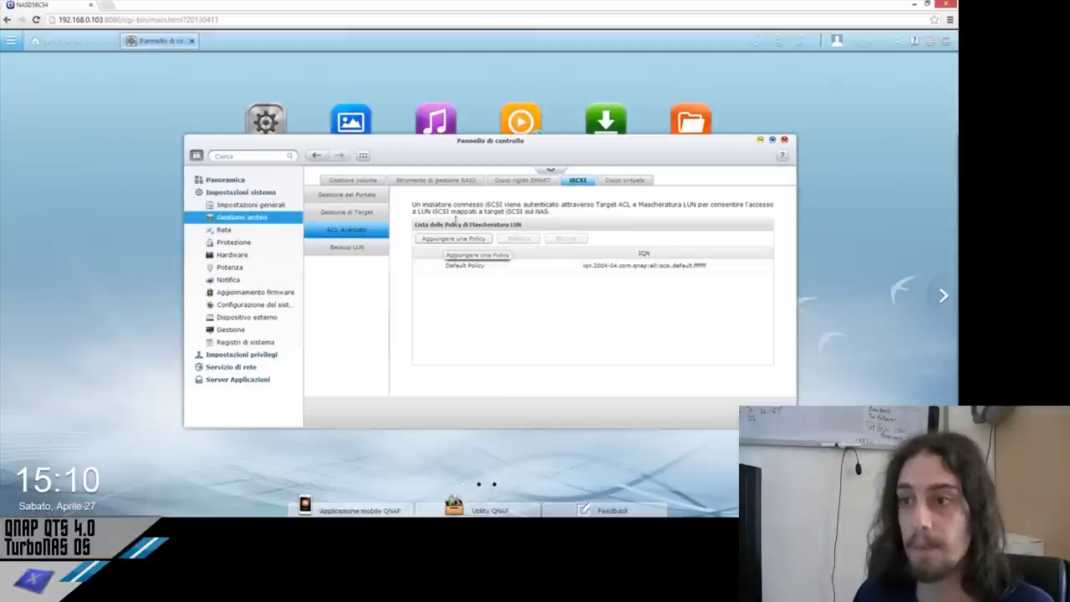
{"action": "left_click", "coordinate": [623, 181]}
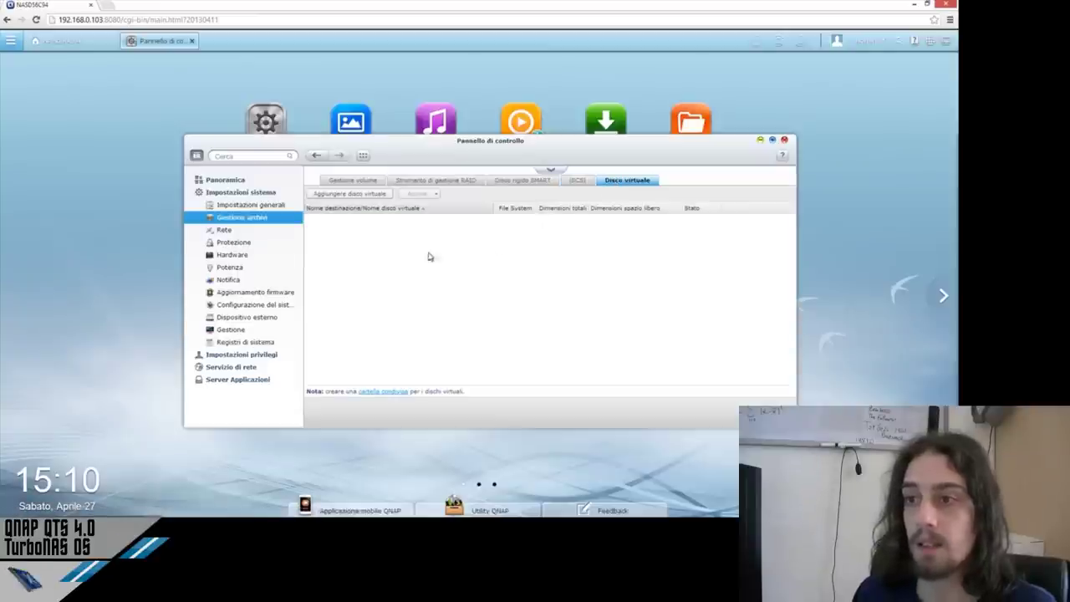
Step: Examine the TCP/IP settings under Rete and the available Port Trunking modes, leaving the trunking dialog without applying anything
{"action": "left_click", "coordinate": [275, 230]}
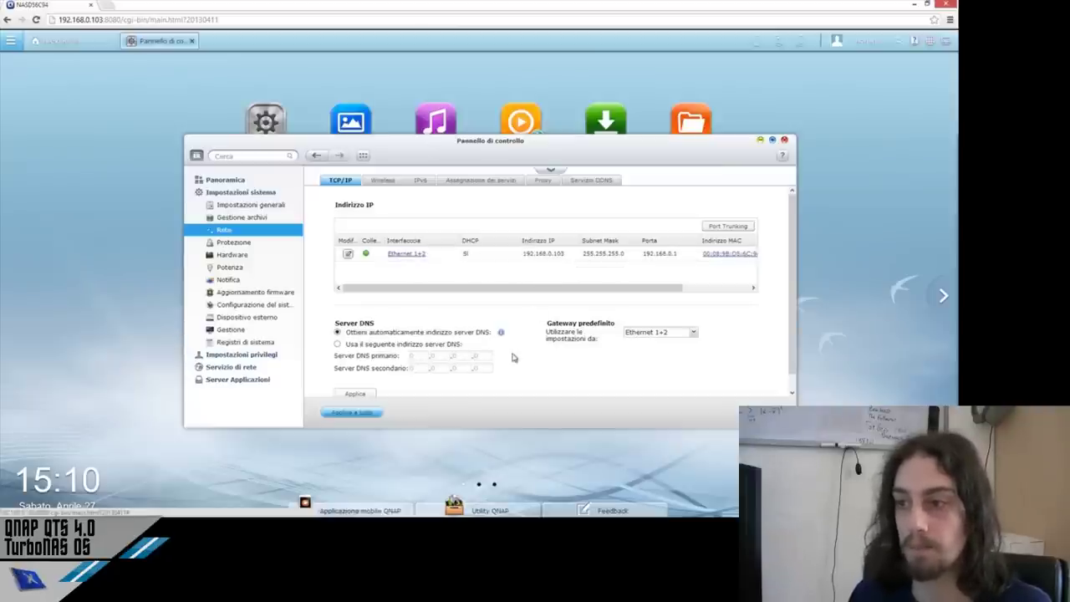
{"action": "scroll", "coordinate": [524, 348], "scroll_direction": "down", "scroll_amount": 1}
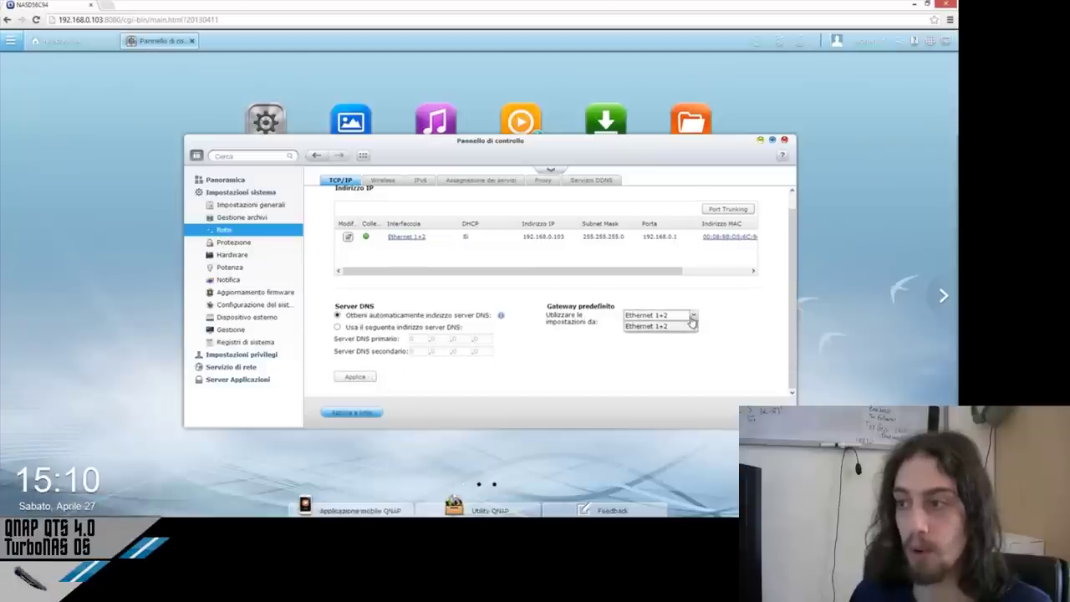
{"action": "left_click", "coordinate": [728, 209]}
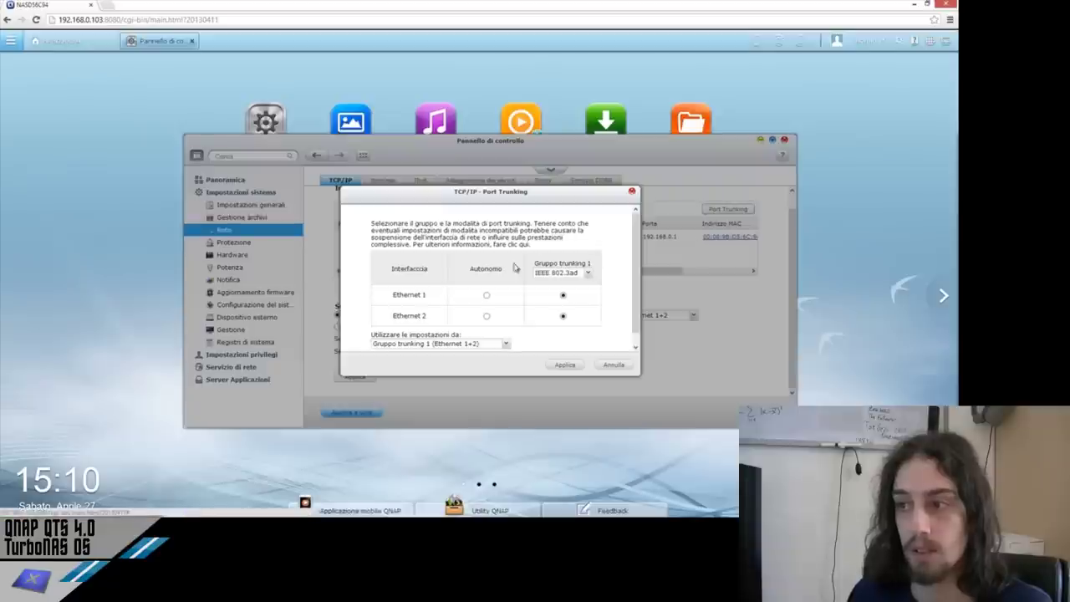
{"action": "left_click", "coordinate": [588, 274]}
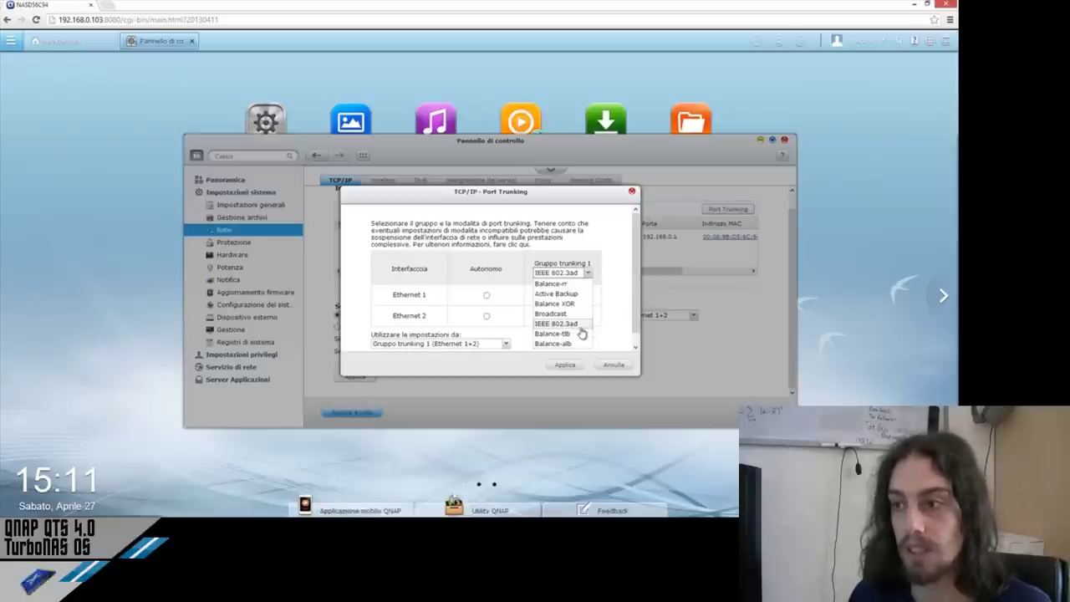
{"action": "left_click", "coordinate": [615, 365]}
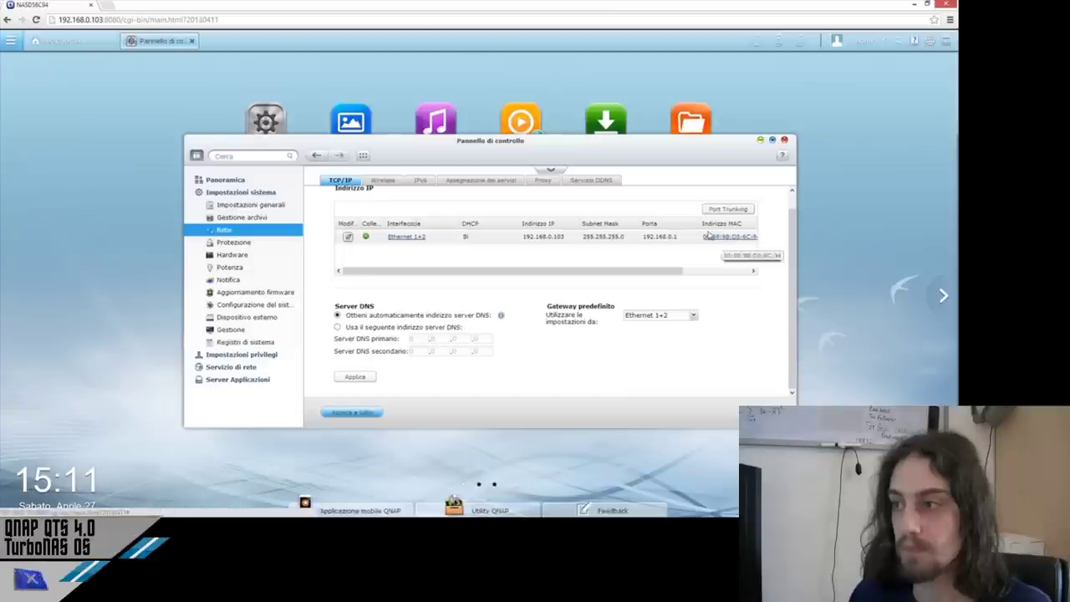
Step: Review the other Rete pages: Wireless, IPv6, service assignment, Proxy and the DDNS service
{"action": "left_click", "coordinate": [390, 188]}
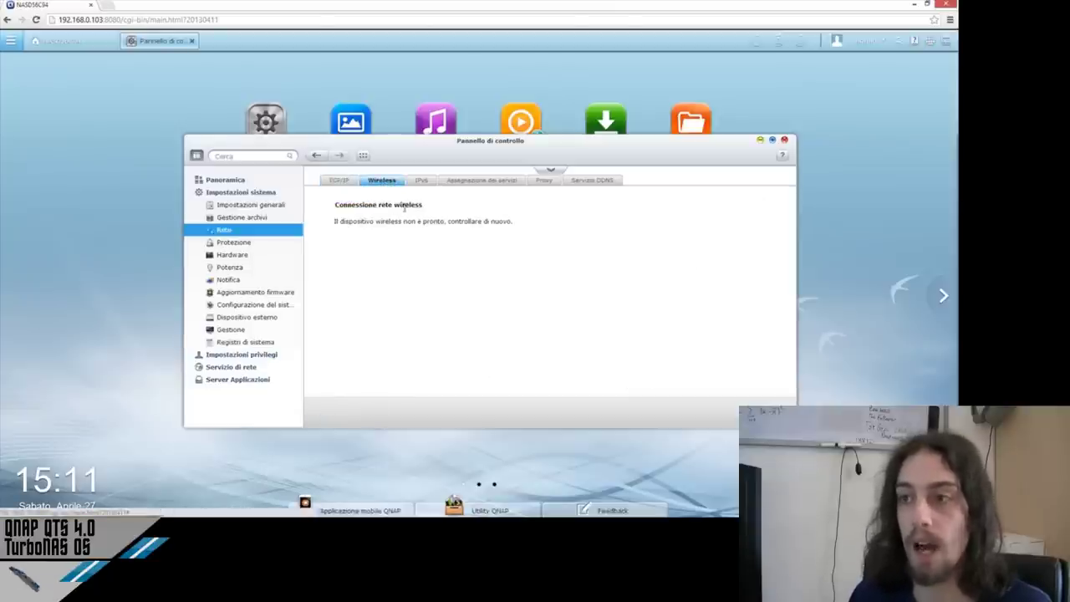
{"action": "left_click", "coordinate": [420, 182]}
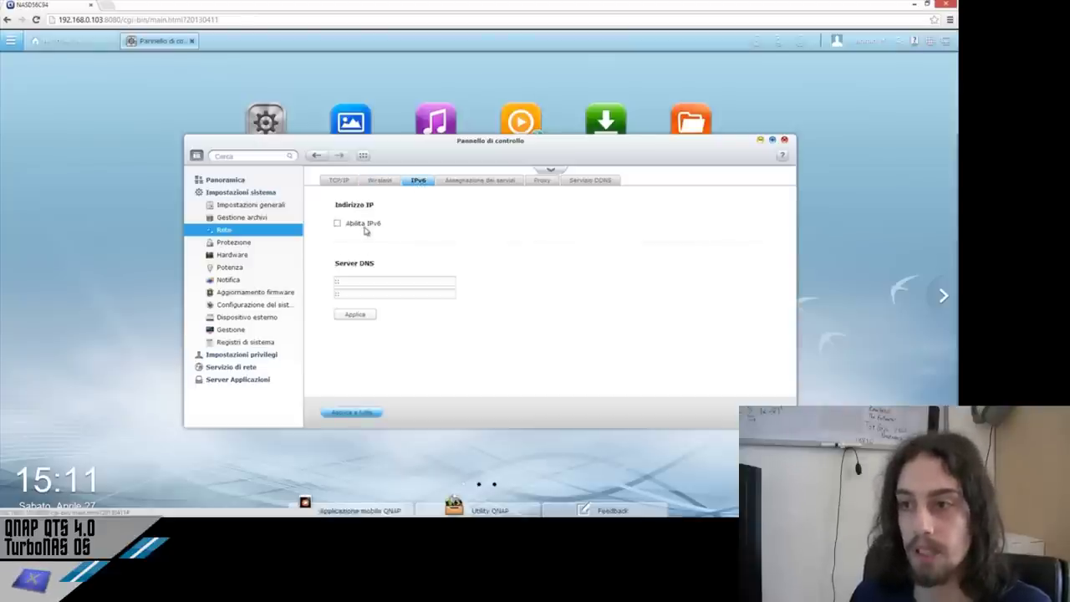
{"action": "left_click", "coordinate": [467, 183]}
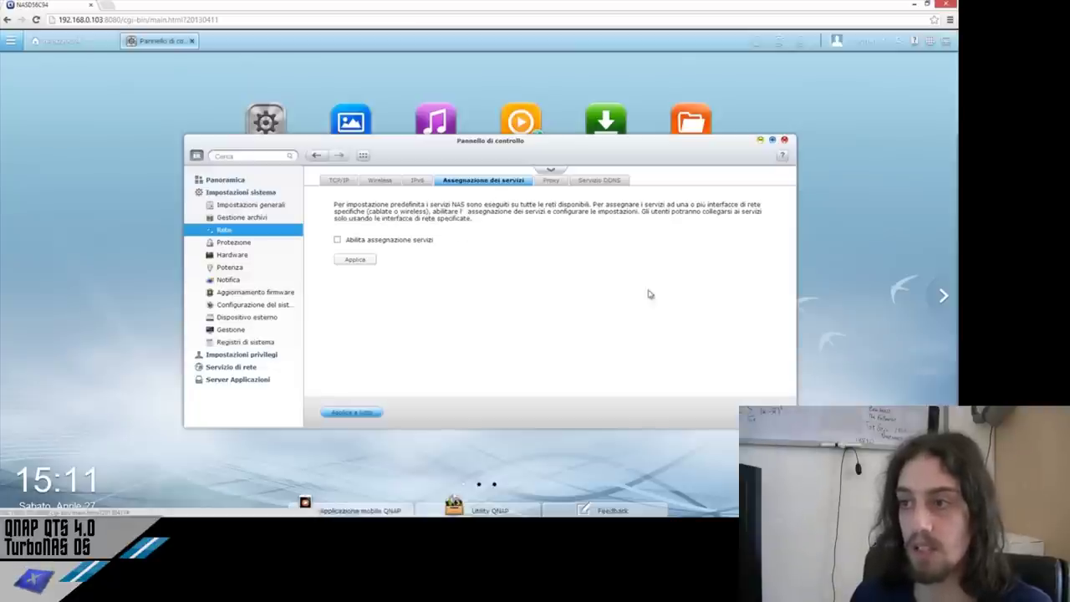
{"action": "left_click", "coordinate": [560, 180]}
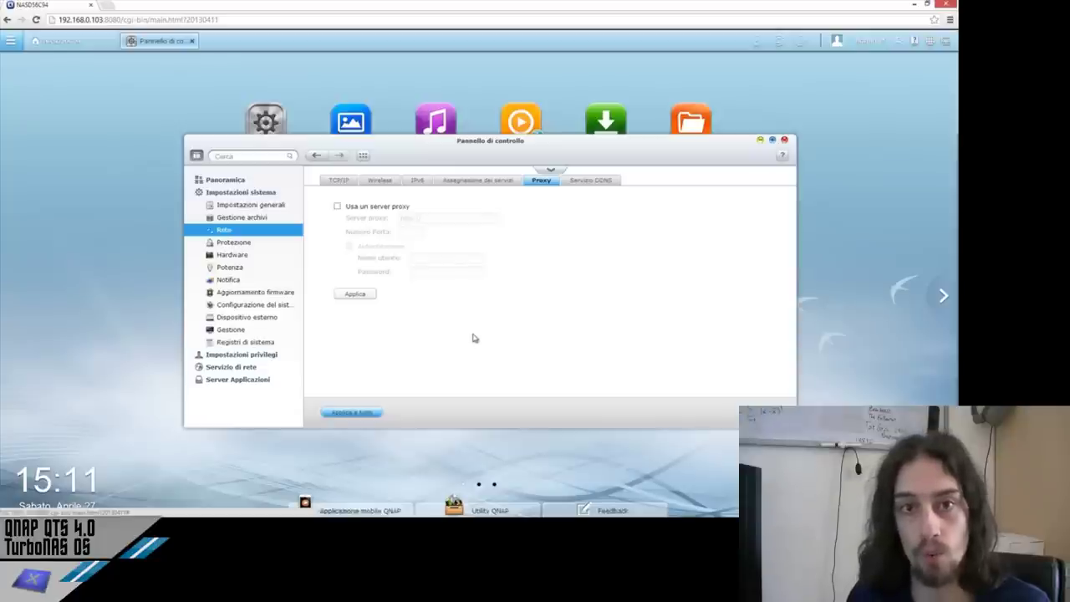
{"action": "left_click", "coordinate": [576, 184]}
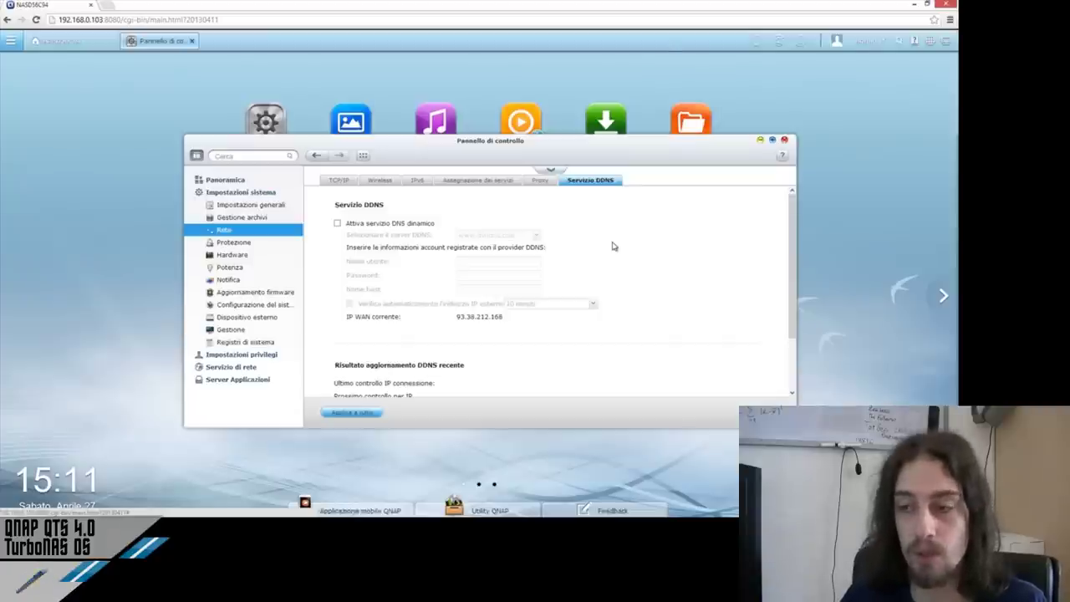
Step: Review the Protezione pages covering security level, network access protection for each protocol, and certificate and private key
{"action": "left_click", "coordinate": [262, 243]}
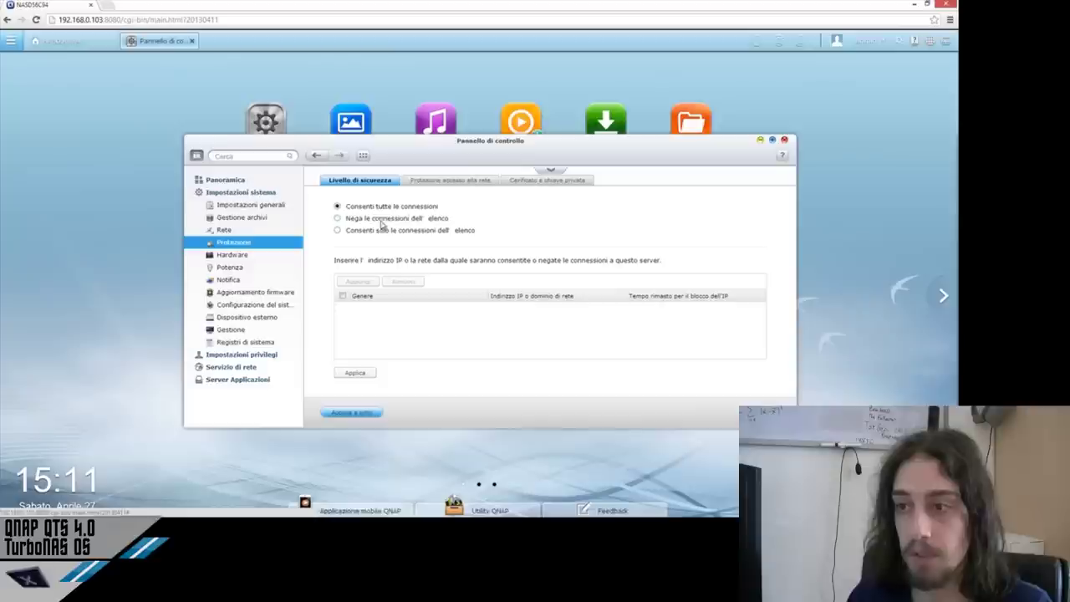
{"action": "left_click", "coordinate": [441, 184]}
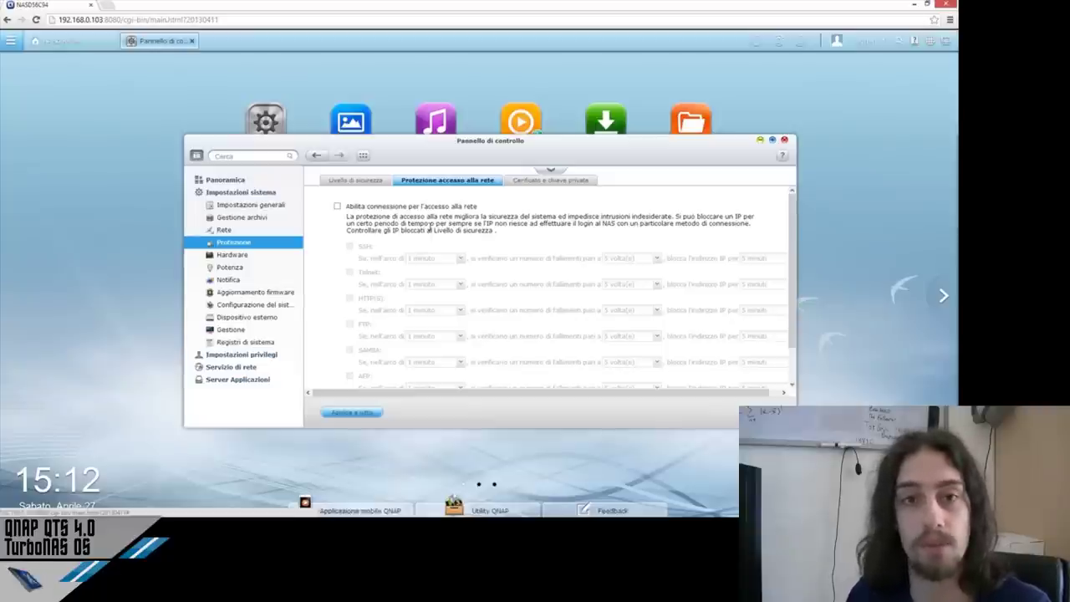
{"action": "scroll", "coordinate": [416, 257], "scroll_direction": "down", "scroll_amount": 1}
{"action": "scroll", "coordinate": [418, 258], "scroll_direction": "up", "scroll_amount": 1}
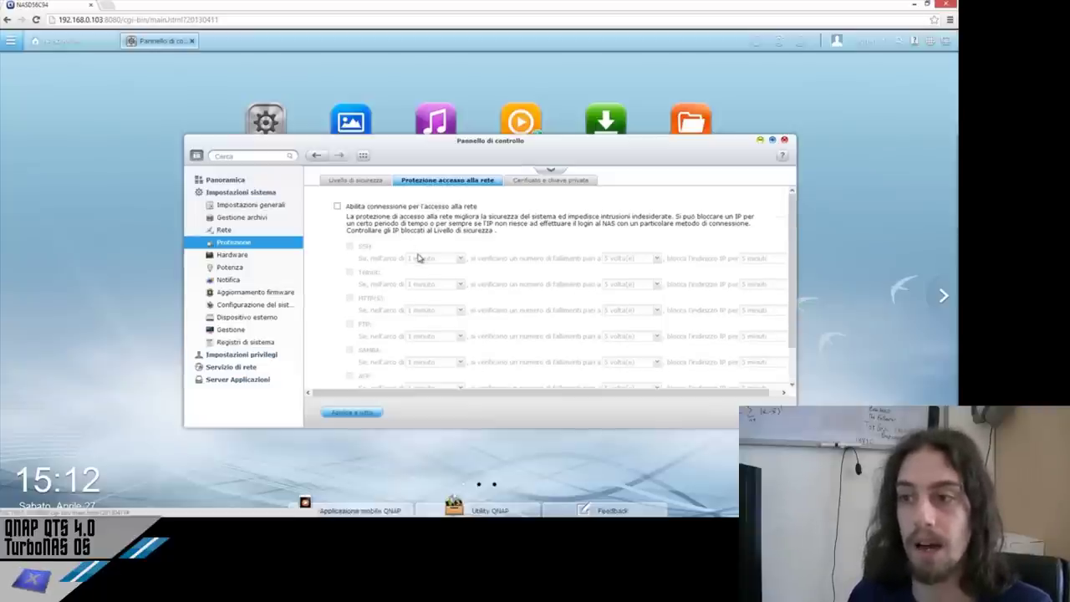
{"action": "scroll", "coordinate": [418, 257], "scroll_direction": "down", "scroll_amount": 1}
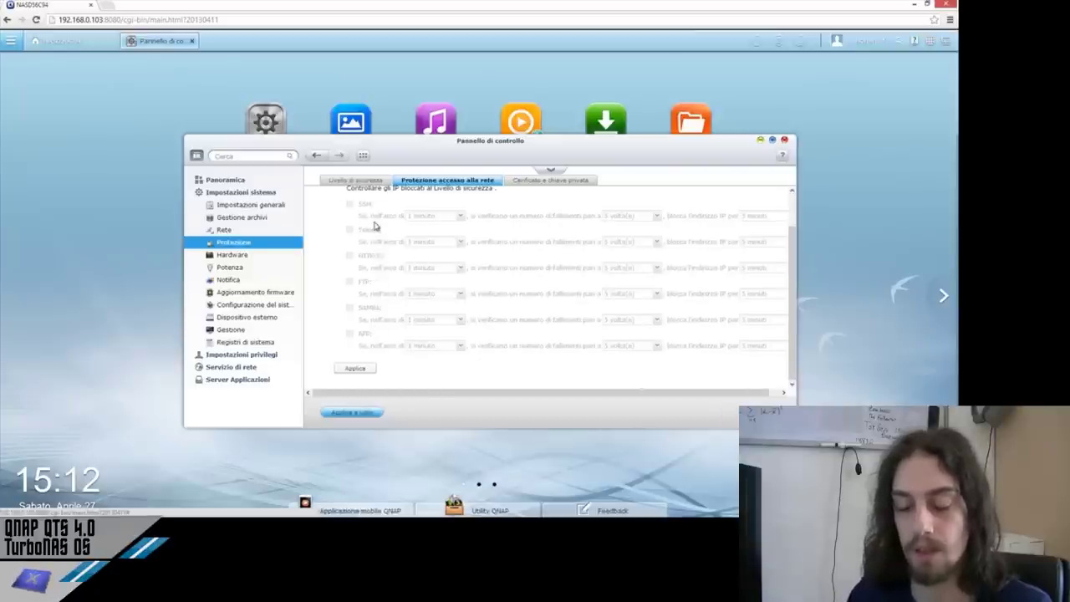
{"action": "scroll", "coordinate": [375, 226], "scroll_direction": "up", "scroll_amount": 1}
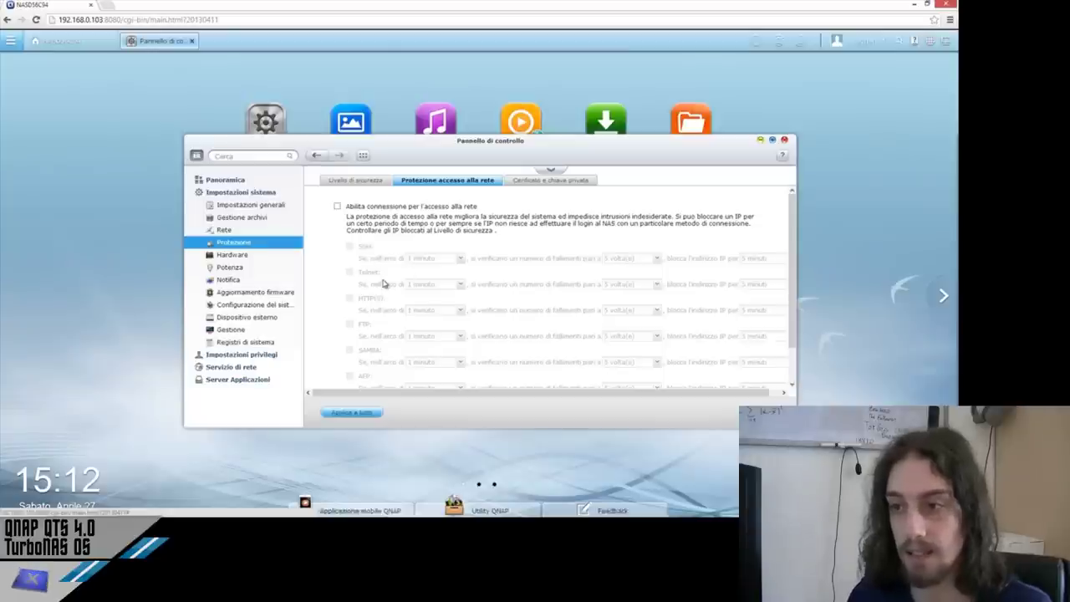
{"action": "scroll", "coordinate": [383, 285], "scroll_direction": "down", "scroll_amount": 1}
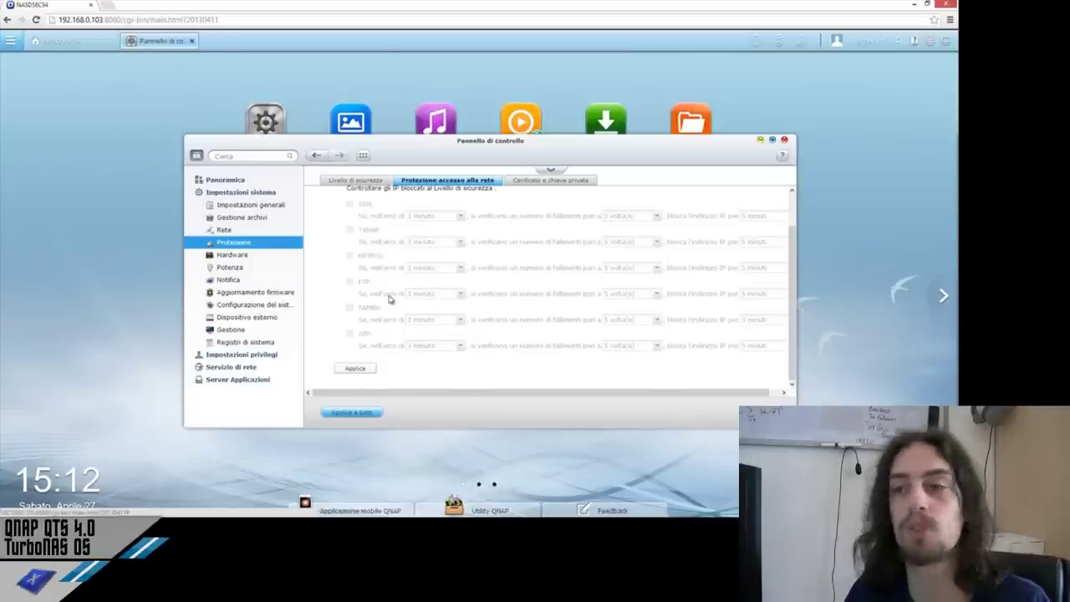
{"action": "scroll", "coordinate": [388, 298], "scroll_direction": "up", "scroll_amount": 1}
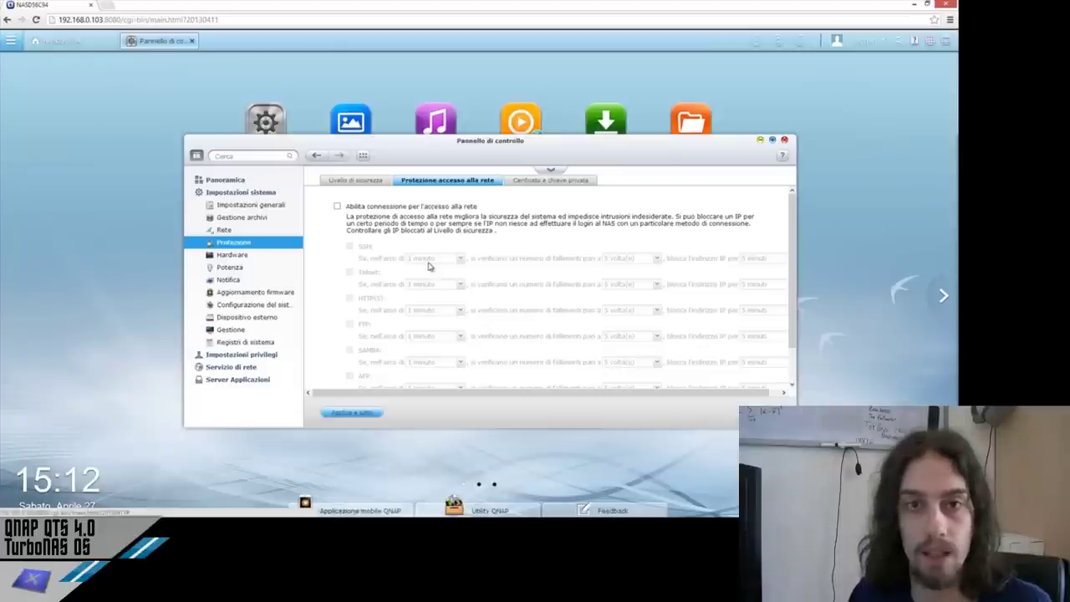
{"action": "left_click", "coordinate": [522, 185]}
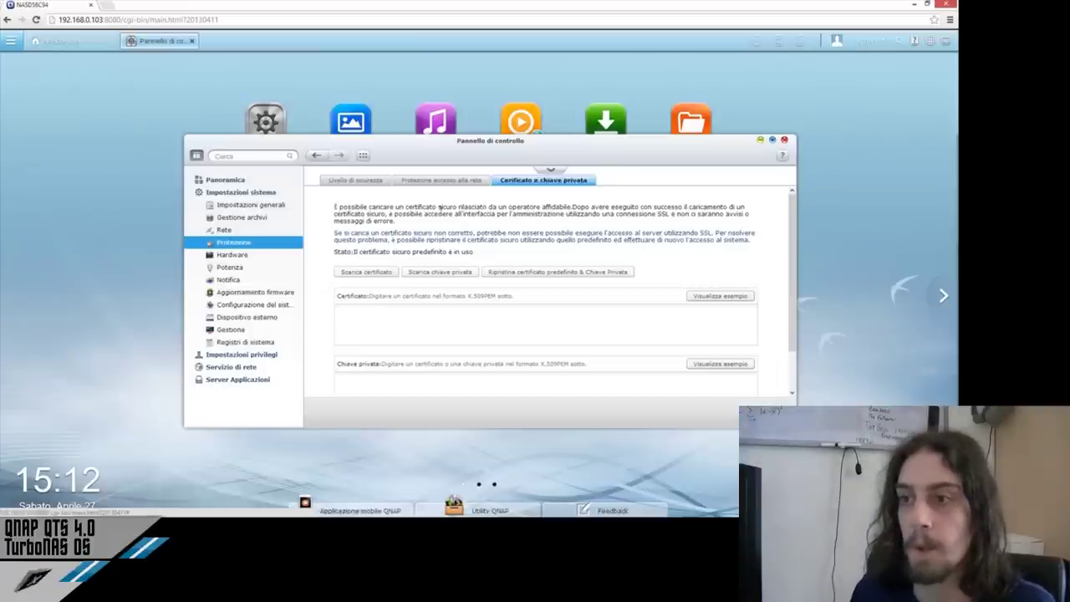
Step: Review the Hardware pages for general options, acoustic tone and smart fan, checking the fan speed choices and keeping Abilita Smart Fan (raccomandato)
{"action": "left_click", "coordinate": [238, 256]}
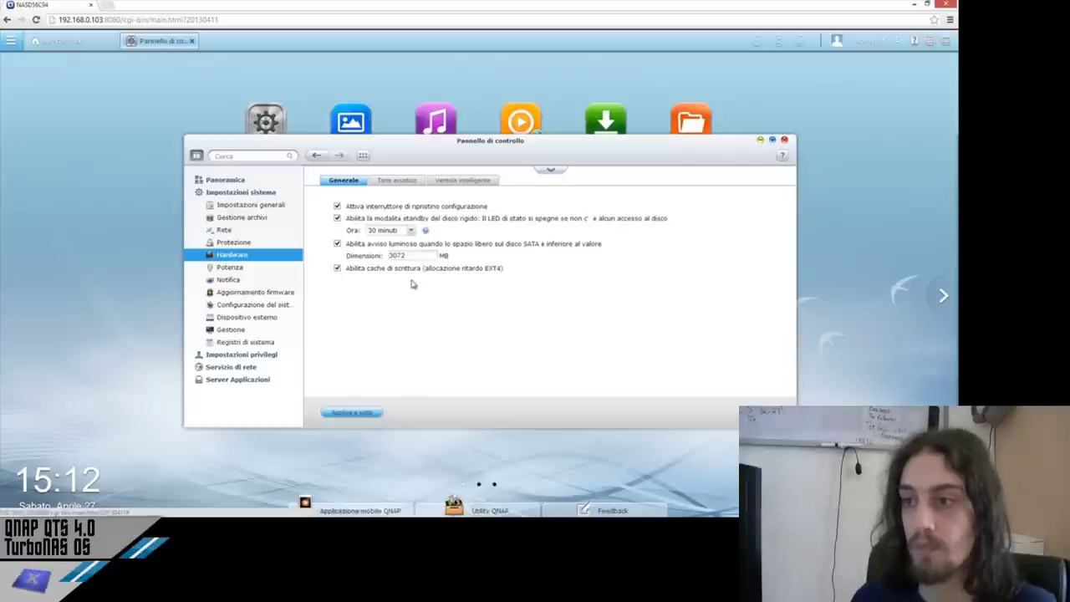
{"action": "left_click", "coordinate": [402, 182]}
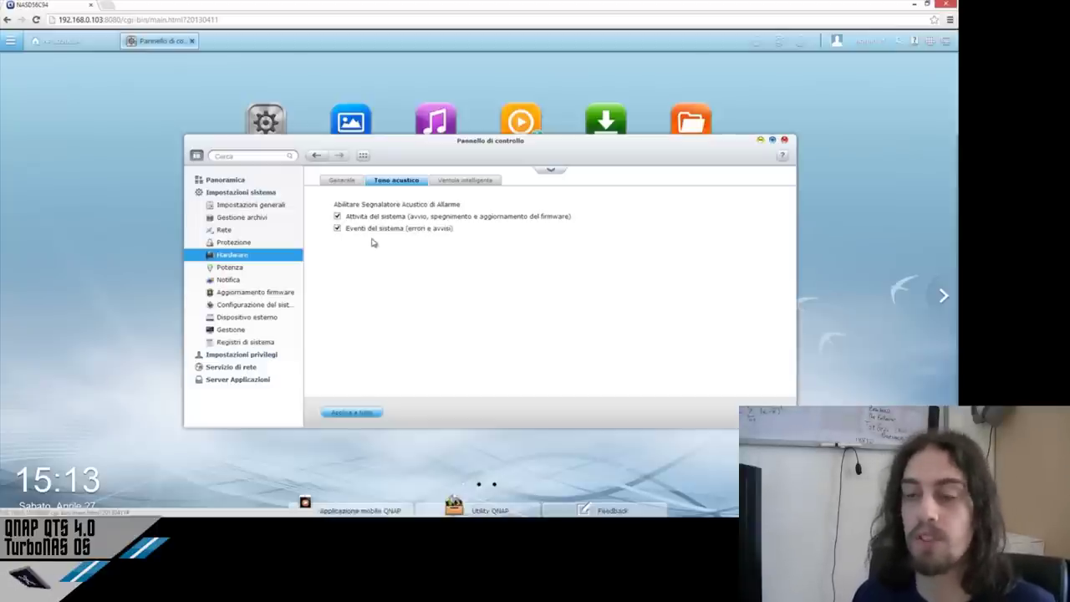
{"action": "left_click", "coordinate": [449, 182]}
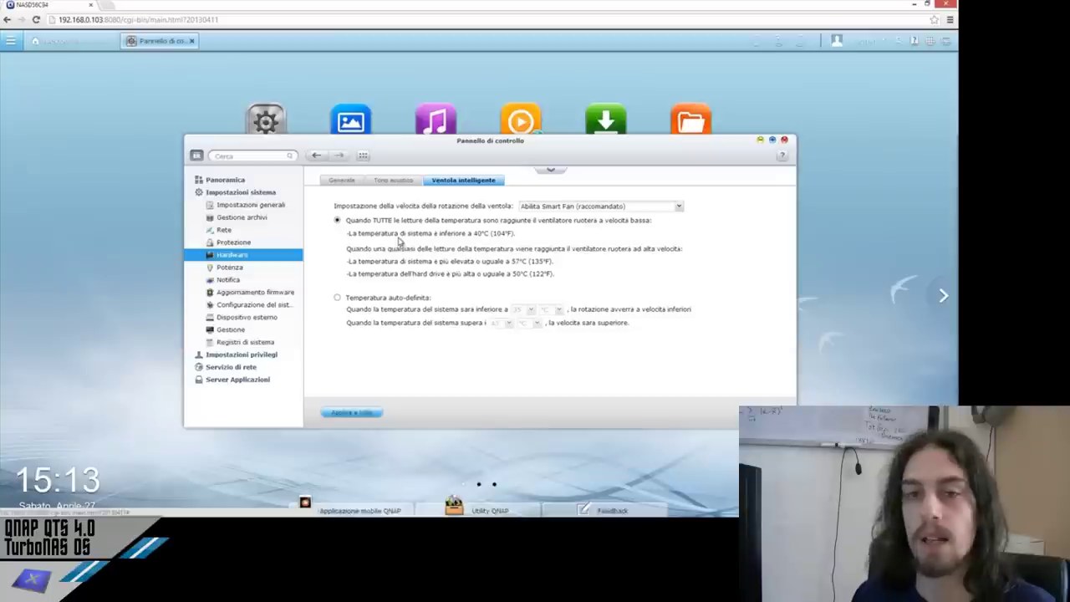
{"action": "left_click", "coordinate": [544, 207]}
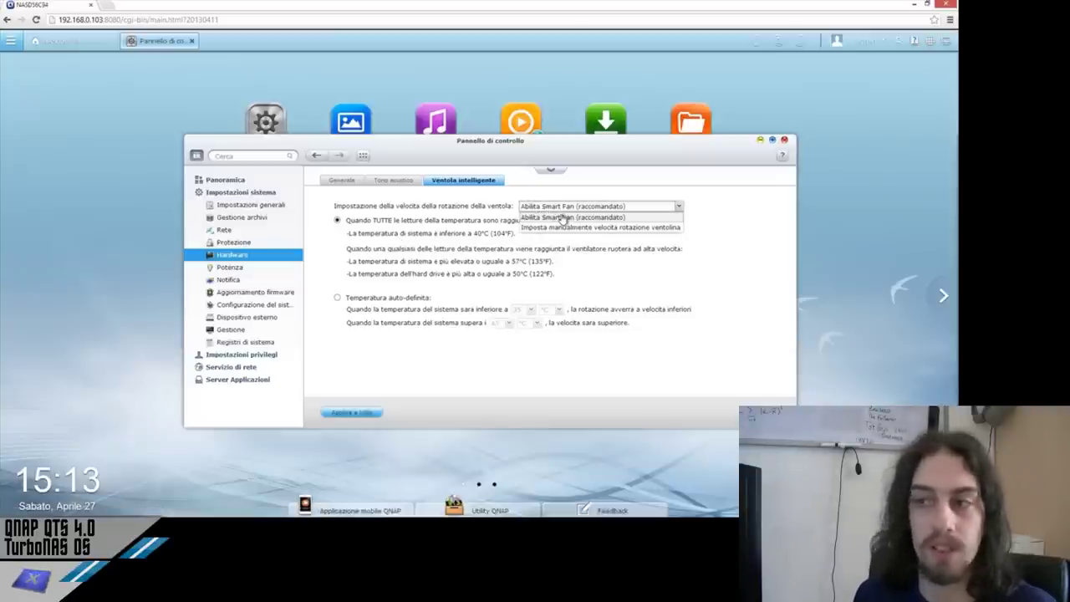
{"action": "left_click", "coordinate": [561, 217]}
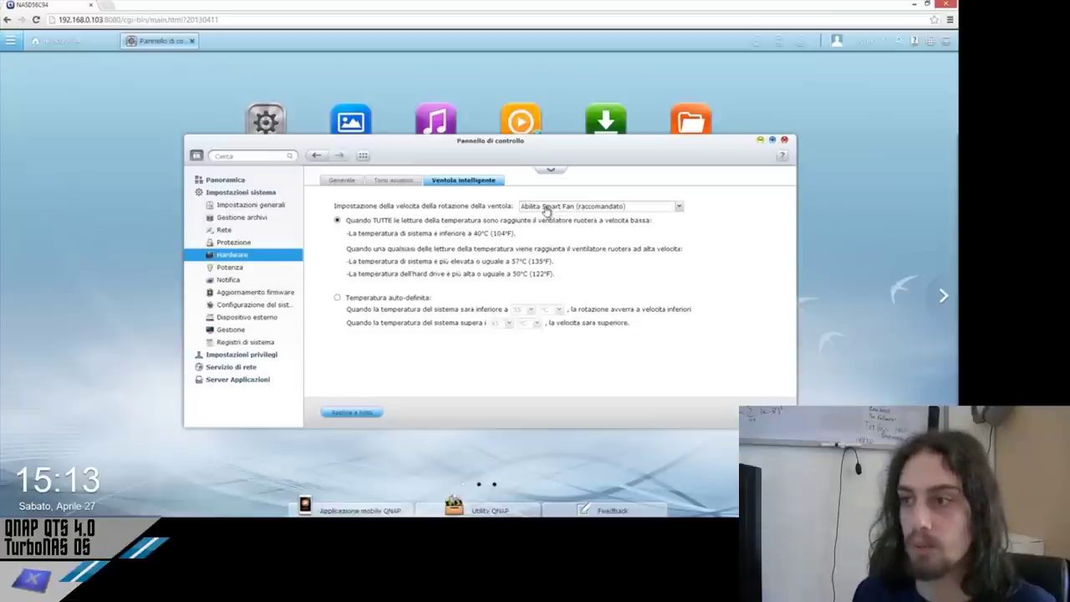
Step: Review the Potenza pages covering EuP configuration, Wake on LAN, power recovery and the power schedule
{"action": "left_click", "coordinate": [270, 269]}
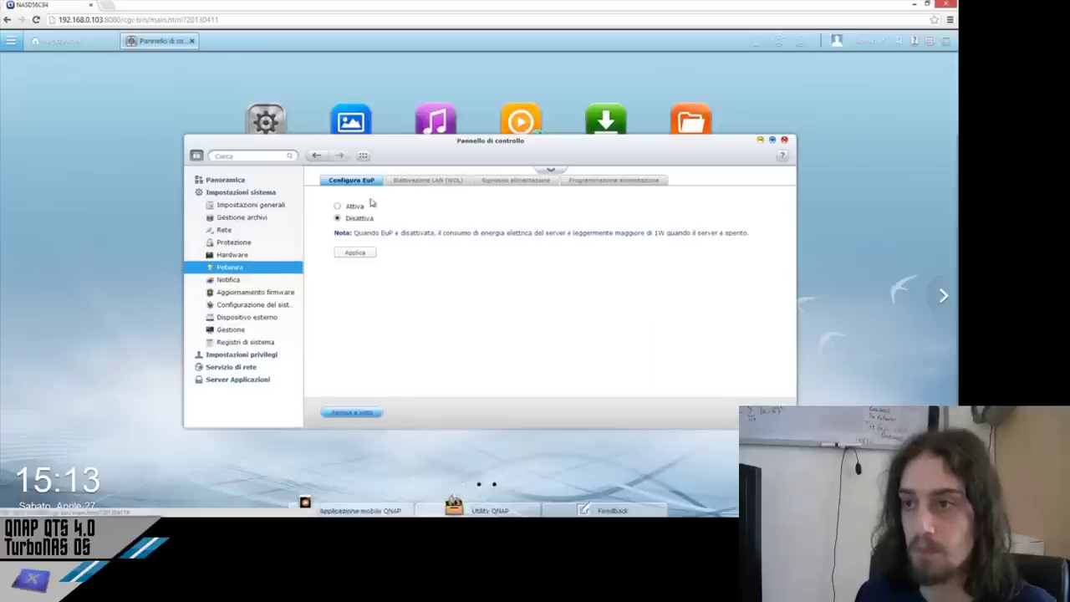
{"action": "left_click", "coordinate": [425, 181]}
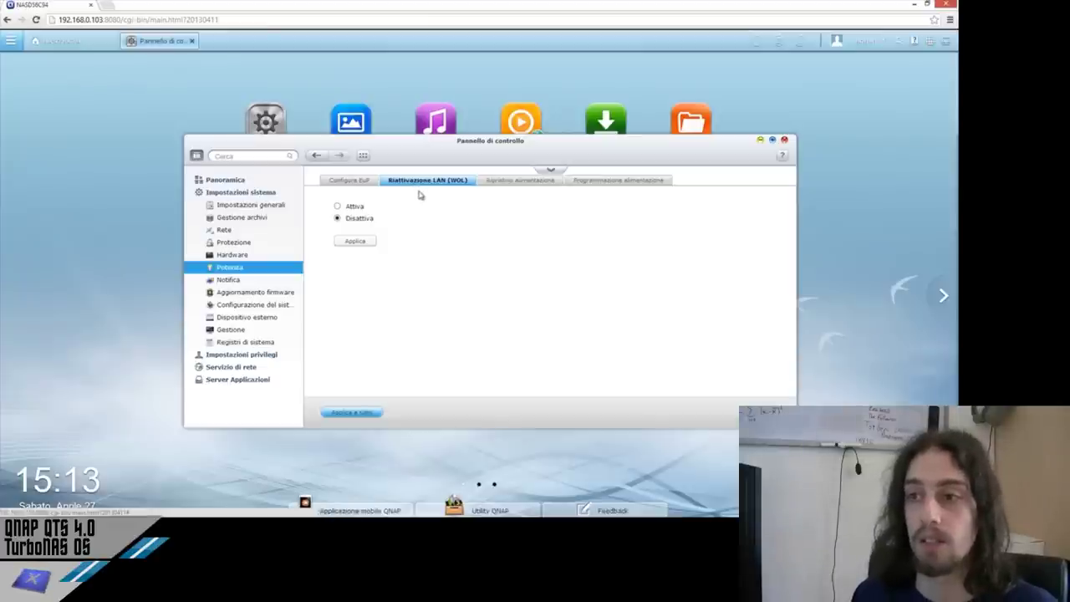
{"action": "left_click", "coordinate": [505, 184]}
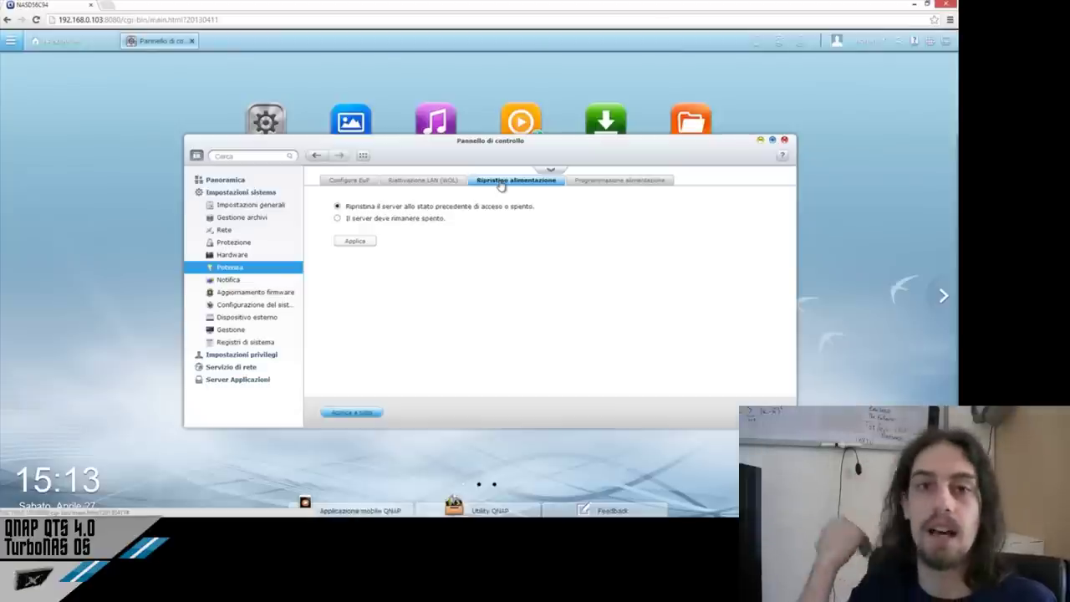
{"action": "left_click", "coordinate": [606, 181]}
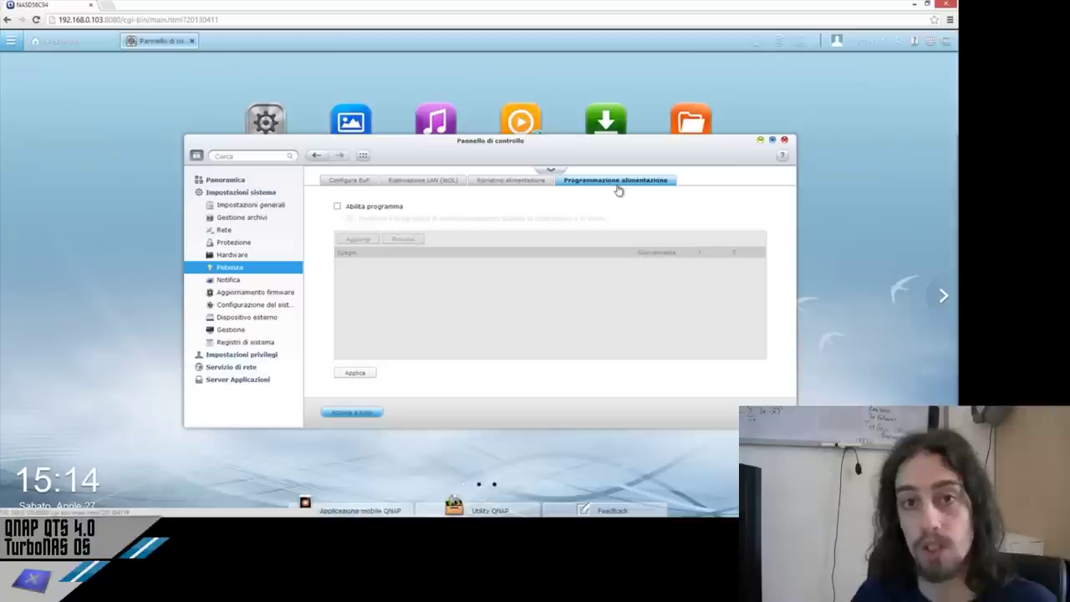
Step: Review the Notifica pages for the SMTP server, the SMSC server and the e-mail and SMS alert settings
{"action": "left_click", "coordinate": [234, 280]}
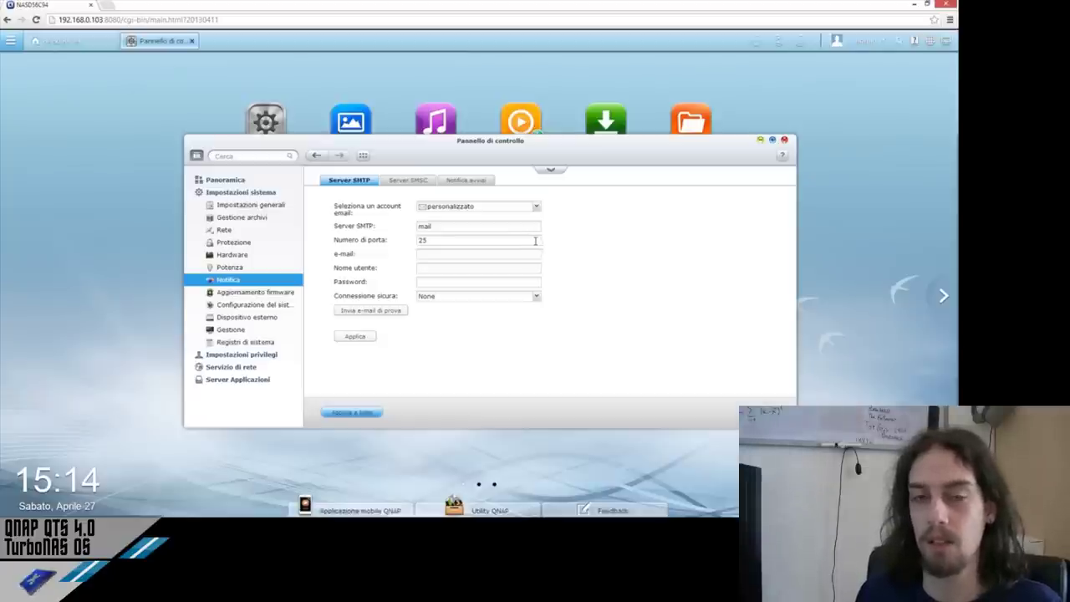
{"action": "left_click", "coordinate": [413, 182]}
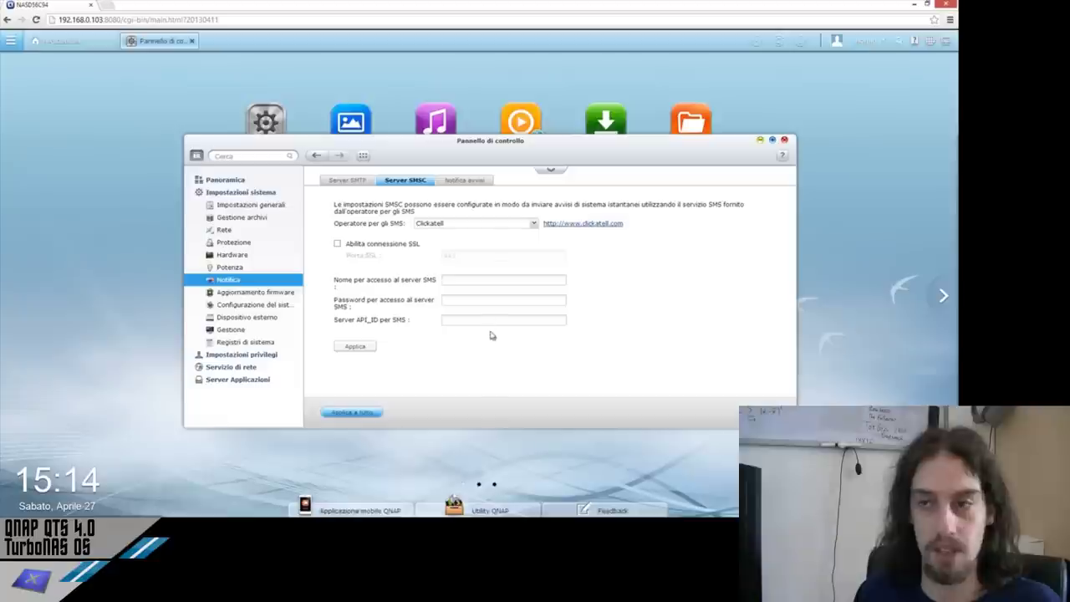
{"action": "left_click", "coordinate": [477, 183]}
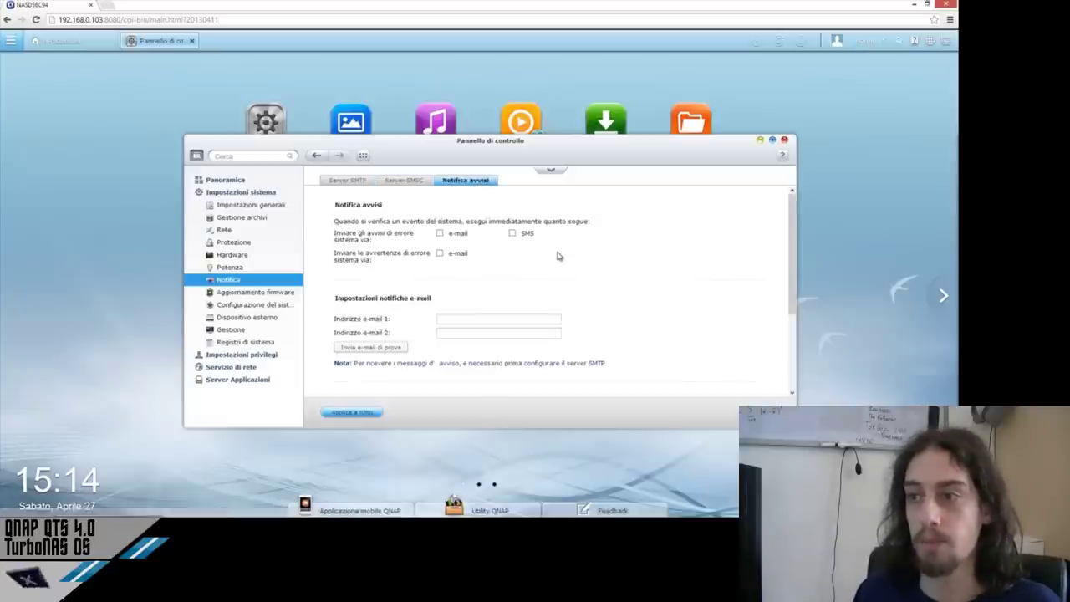
{"action": "scroll", "coordinate": [559, 258], "scroll_direction": "down", "scroll_amount": 3}
{"action": "scroll", "coordinate": [595, 283], "scroll_direction": "up", "scroll_amount": 3}
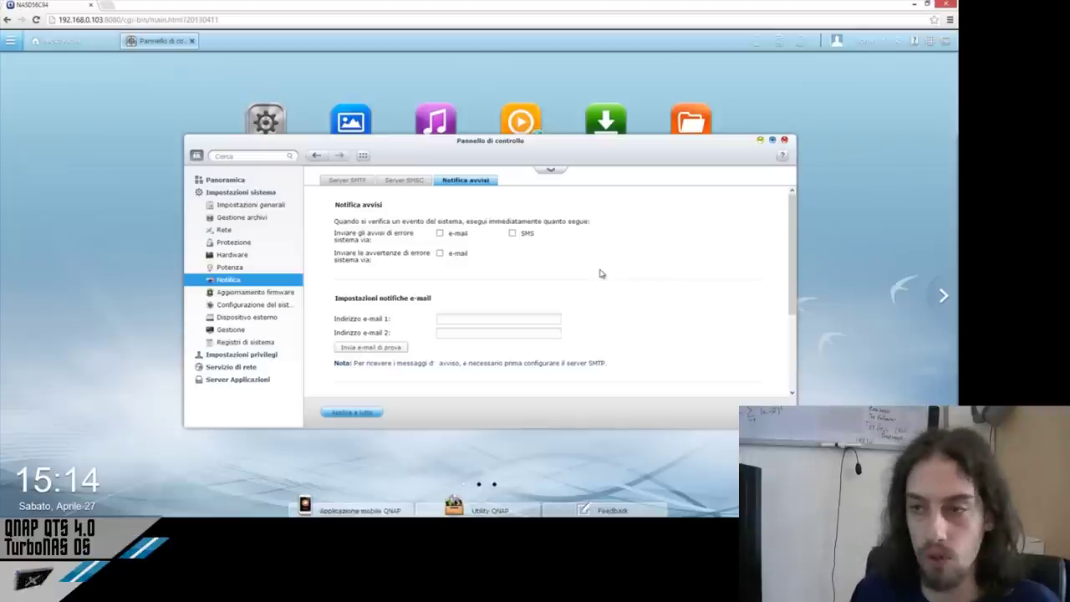
Step: Review the Aggiornamento firmware pages and the system settings backup and restore page
{"action": "left_click", "coordinate": [230, 293]}
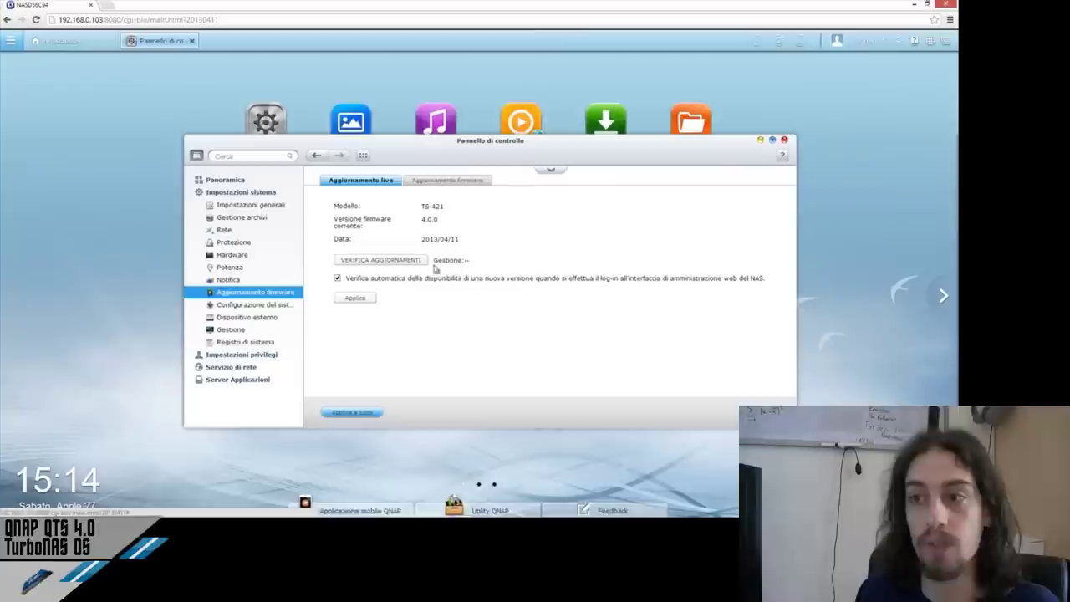
{"action": "left_click", "coordinate": [422, 180]}
{"action": "left_click", "coordinate": [259, 305]}
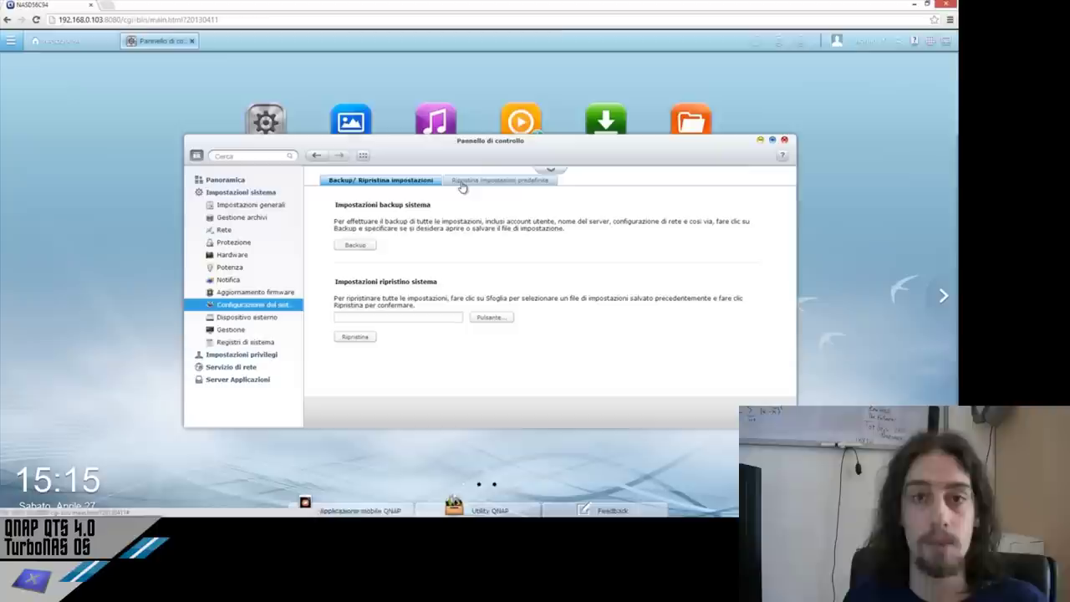
Step: Review the external storage and USB printer pages under Dispositivo esterno, moving the Pannello di controllo window up toward the desktop's corner
{"action": "left_click", "coordinate": [247, 317]}
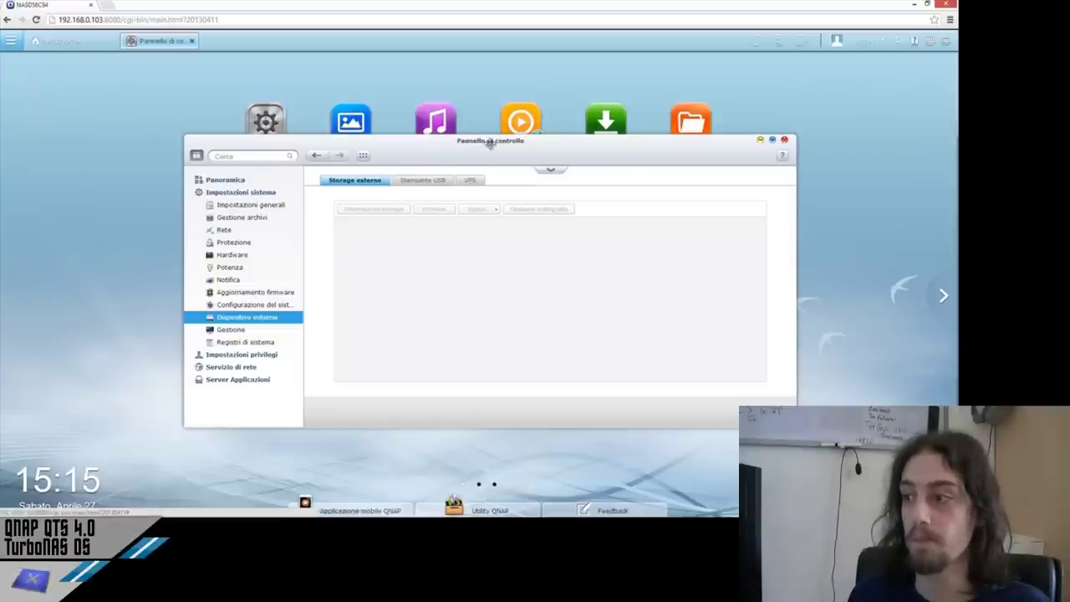
{"action": "left_click_drag", "start_coordinate": [487, 142], "coordinate": [375, 88]}
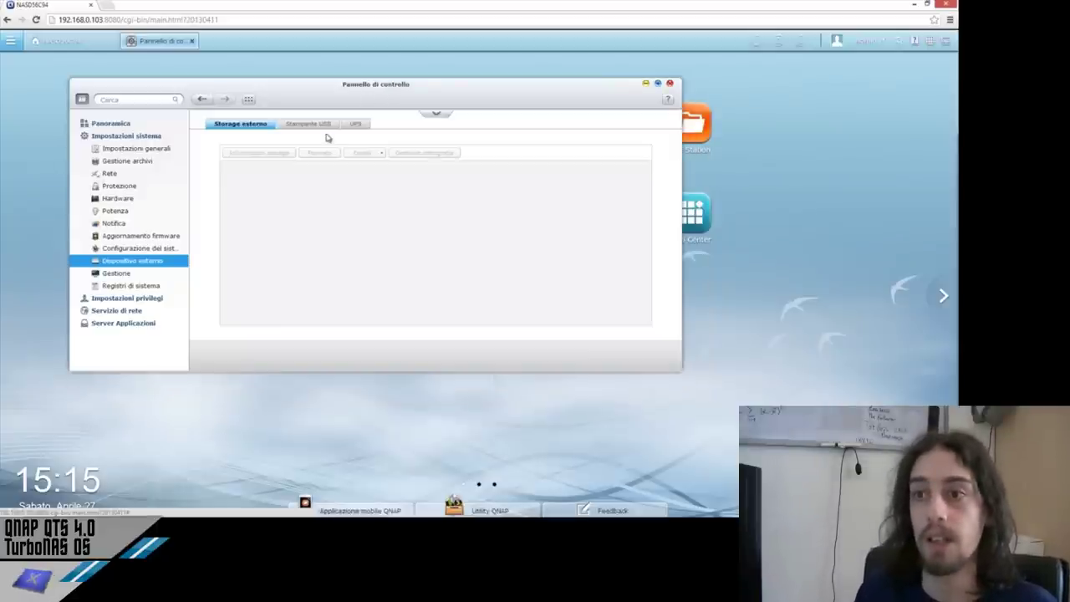
{"action": "left_click_drag", "start_coordinate": [342, 85], "coordinate": [360, 91]}
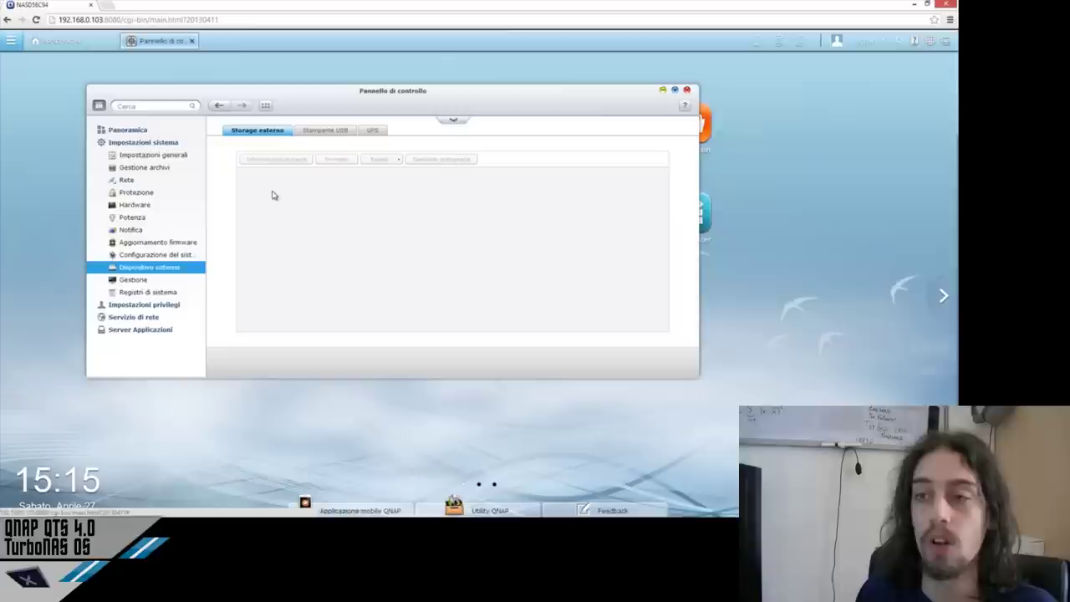
{"action": "left_click", "coordinate": [322, 131]}
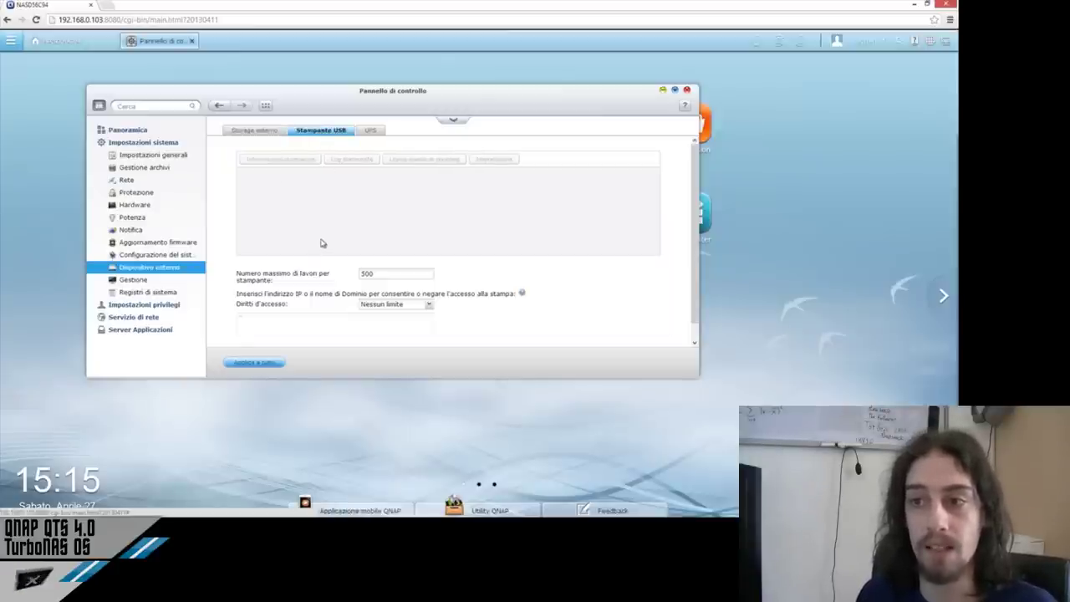
Step: Examine the UPS options under Dispositivo esterno by briefly enabling Abilita supporto UPS, and leave it disabled without applying
{"action": "left_click", "coordinate": [376, 136]}
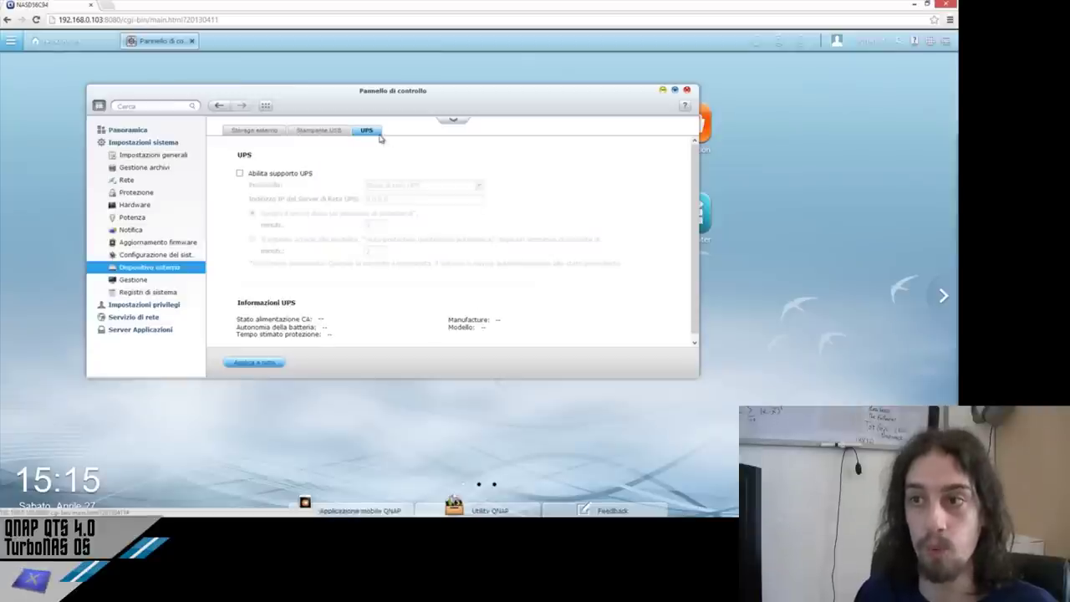
{"action": "left_click", "coordinate": [284, 174]}
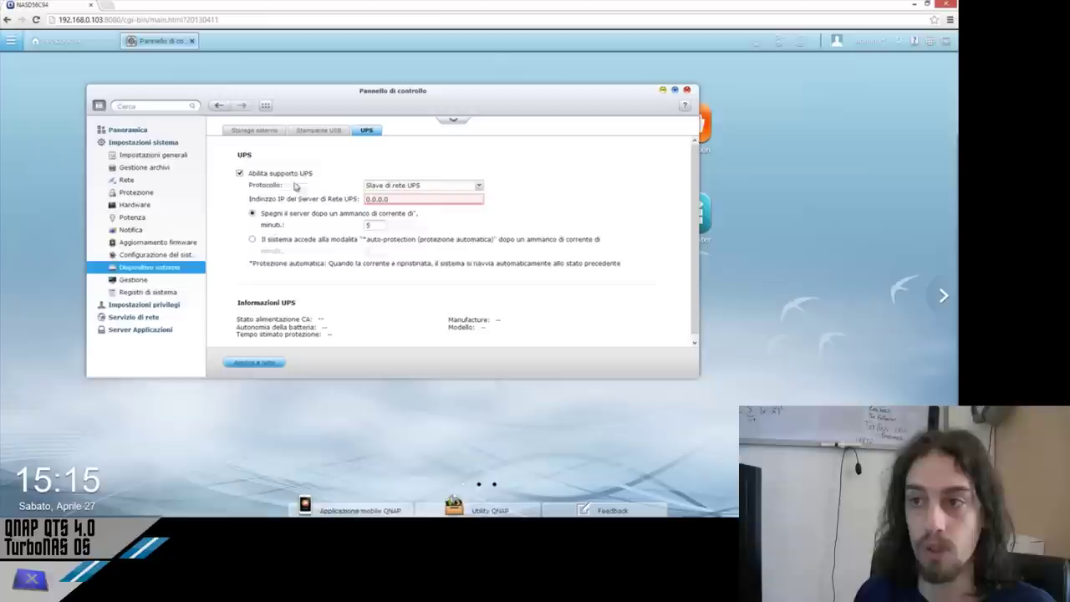
{"action": "left_click", "coordinate": [270, 174]}
Step: Open Gestione and review the system information, network status, system services and hardware information
{"action": "left_click", "coordinate": [160, 285]}
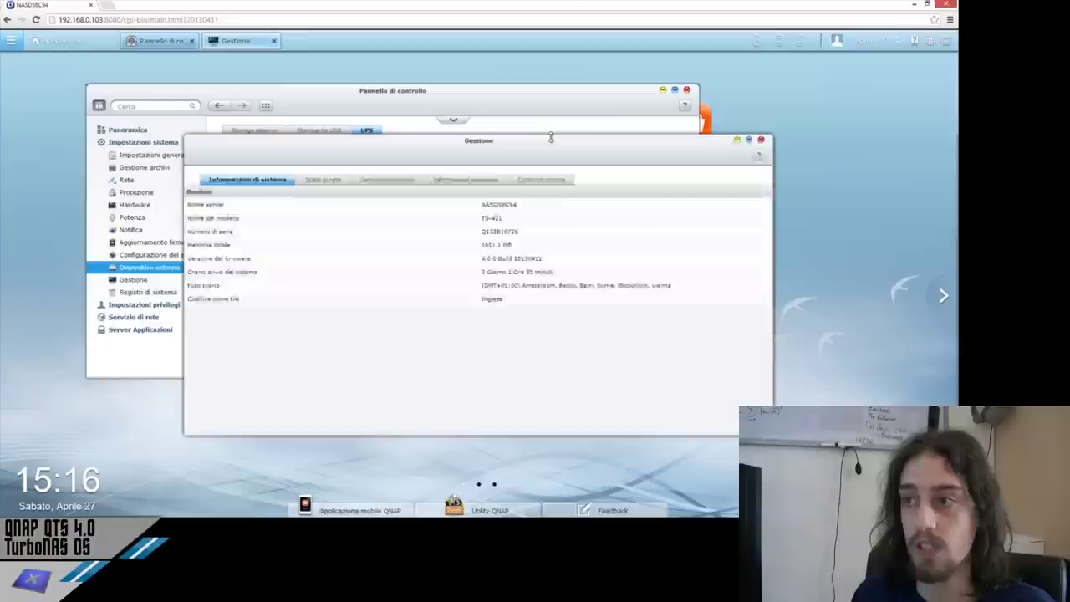
{"action": "left_click_drag", "start_coordinate": [552, 143], "coordinate": [442, 112]}
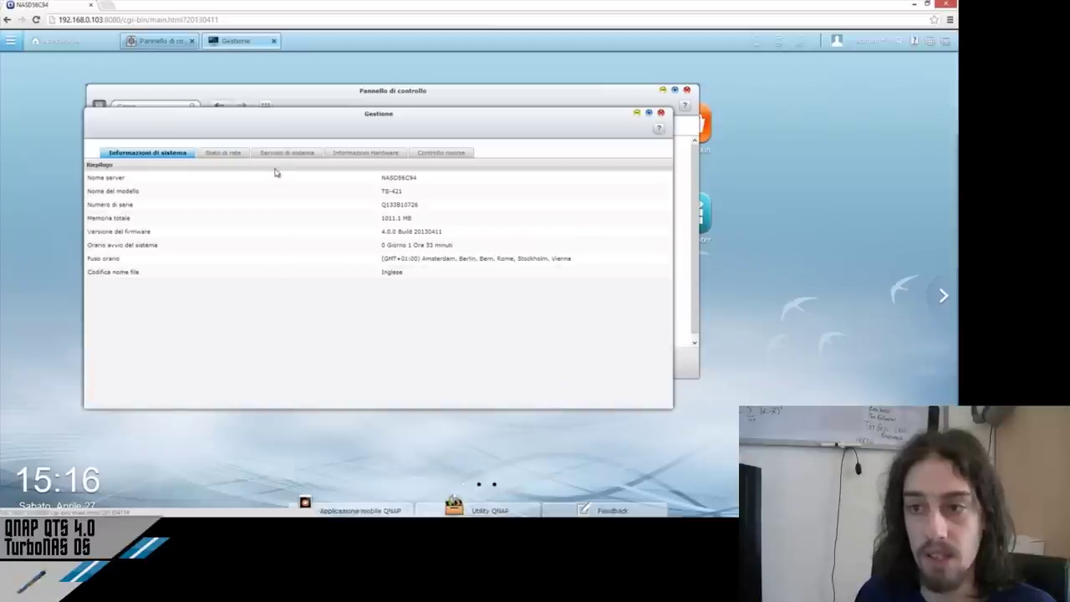
{"action": "left_click", "coordinate": [234, 157]}
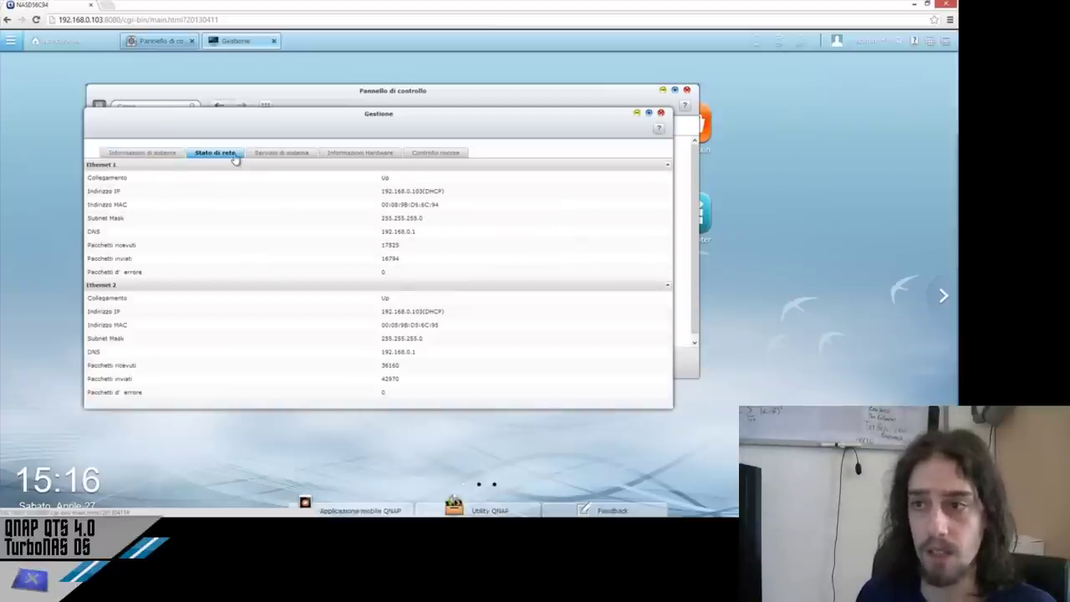
{"action": "left_click", "coordinate": [281, 155]}
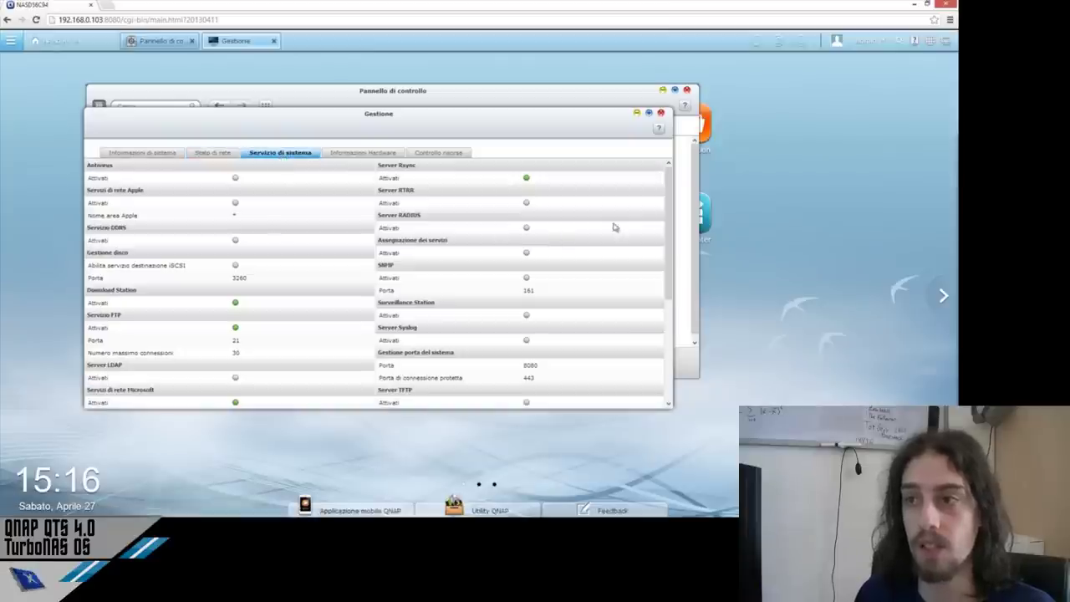
{"action": "scroll", "coordinate": [668, 201], "scroll_direction": "down", "scroll_amount": 2}
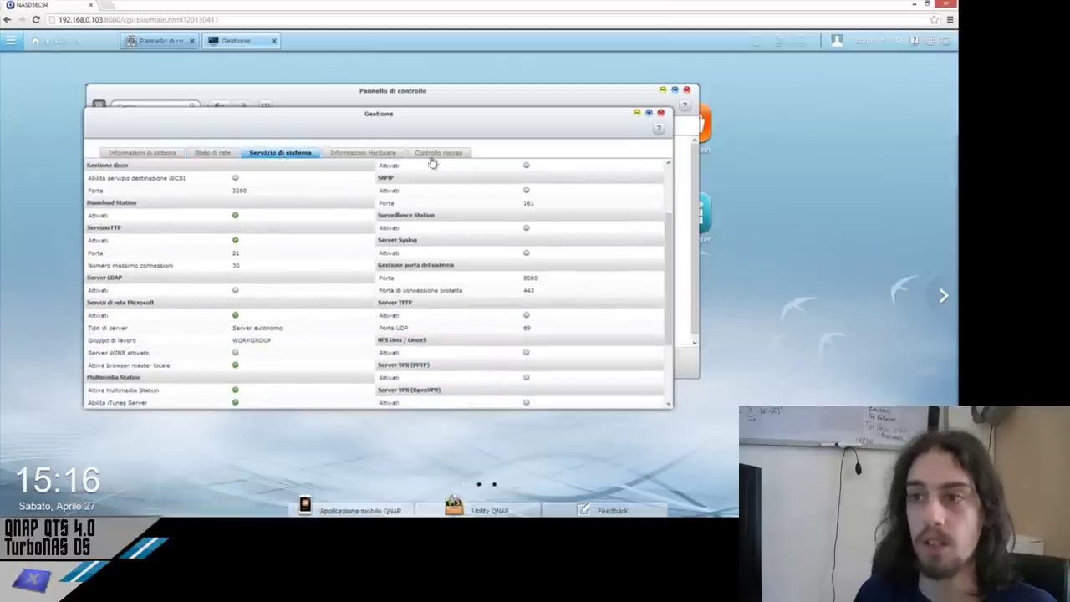
{"action": "left_click", "coordinate": [396, 157]}
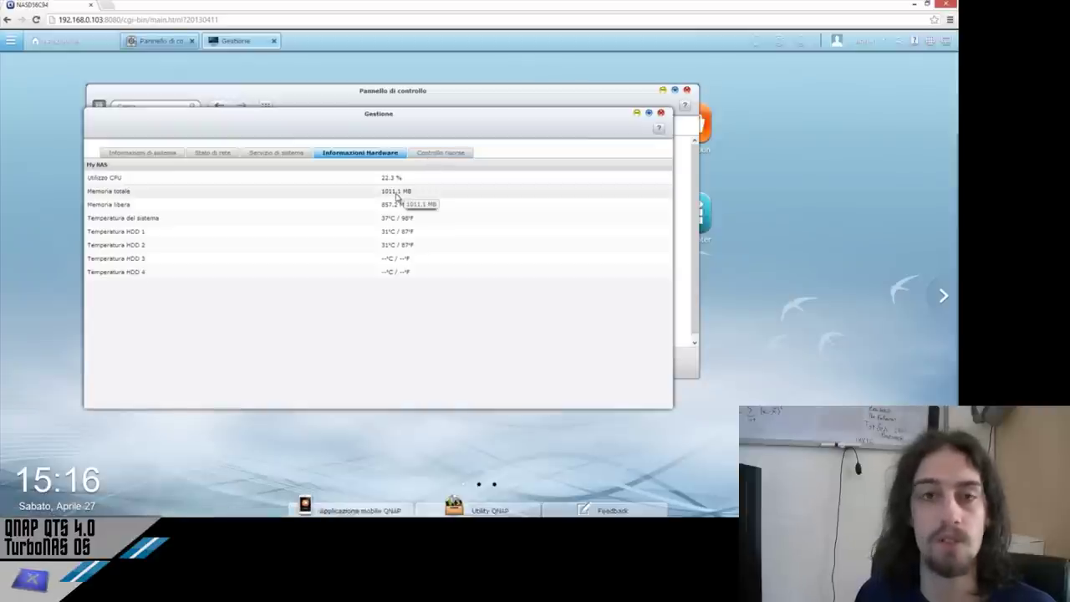
Step: Examine CPU, memory and disk usage under Controllo risorse, and close the Gestione window
{"action": "left_click", "coordinate": [452, 154]}
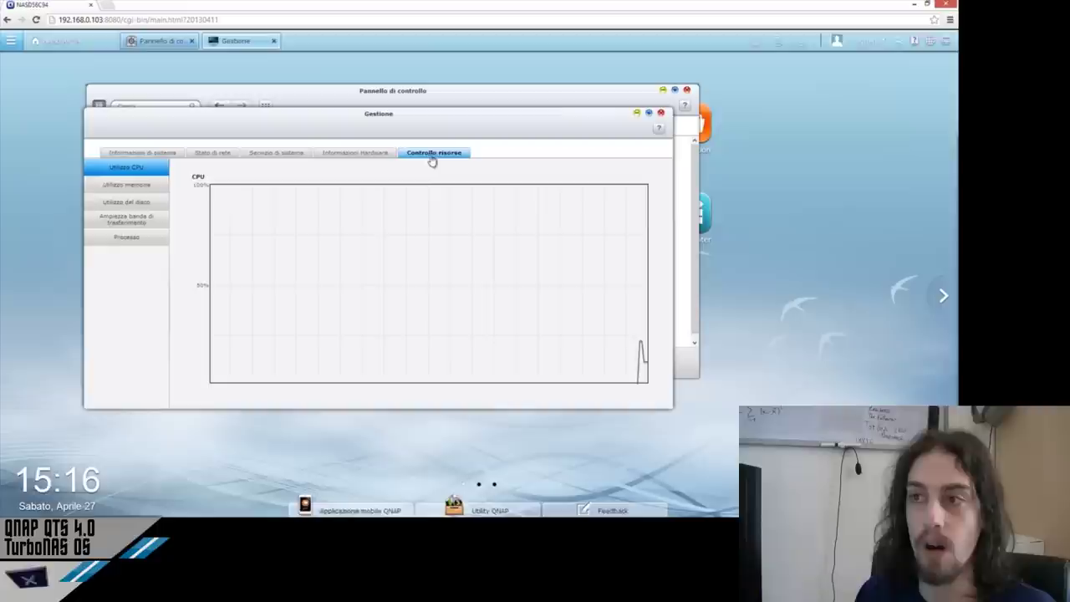
{"action": "left_click", "coordinate": [132, 185]}
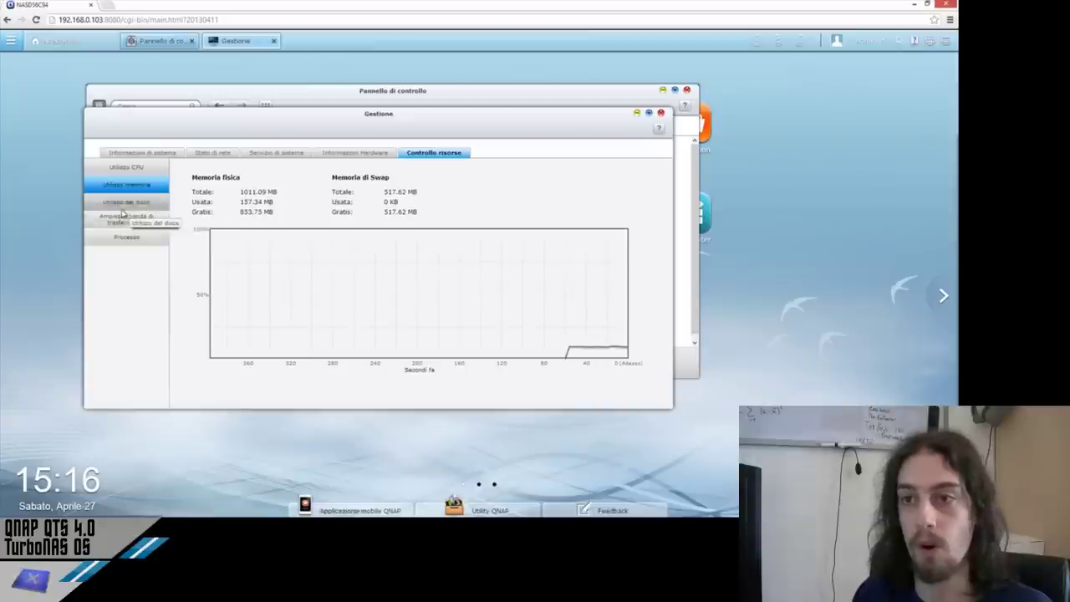
{"action": "left_click", "coordinate": [125, 202]}
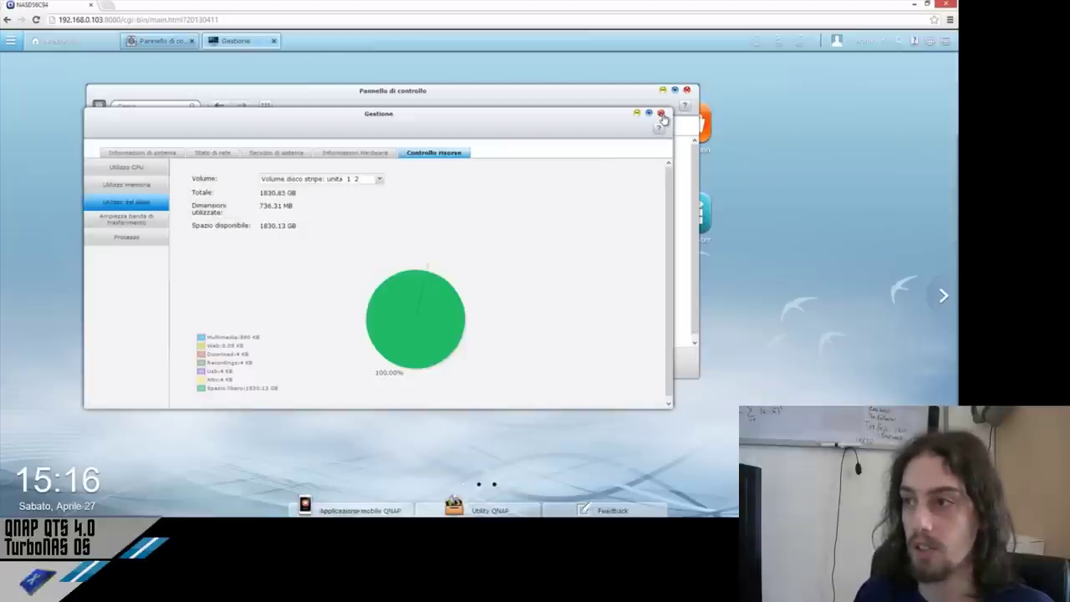
{"action": "left_click", "coordinate": [660, 113]}
Step: Open Registri di sistema, review the system event log, connection log and online users, and close the window
{"action": "left_click", "coordinate": [163, 294]}
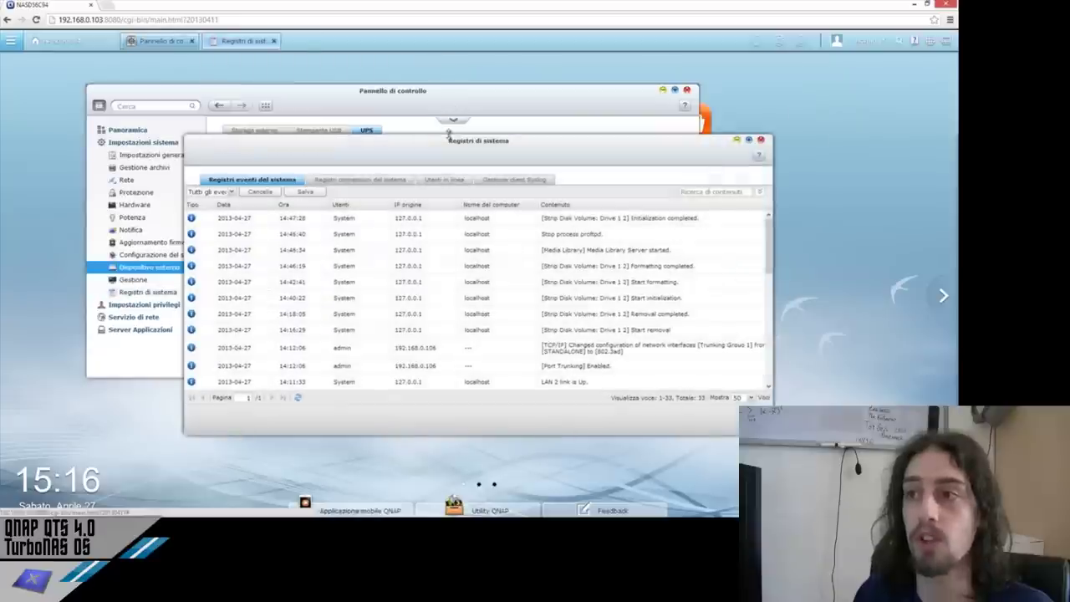
{"action": "left_click", "coordinate": [448, 134]}
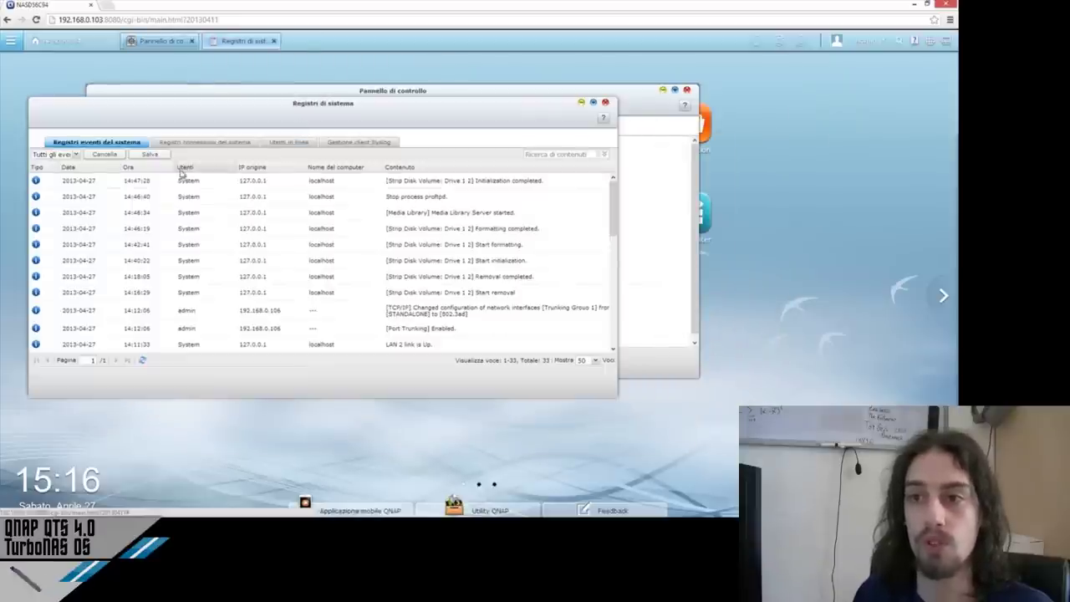
{"action": "scroll", "coordinate": [614, 199], "scroll_direction": "down", "scroll_amount": 3}
{"action": "scroll", "coordinate": [614, 199], "scroll_direction": "up", "scroll_amount": 3}
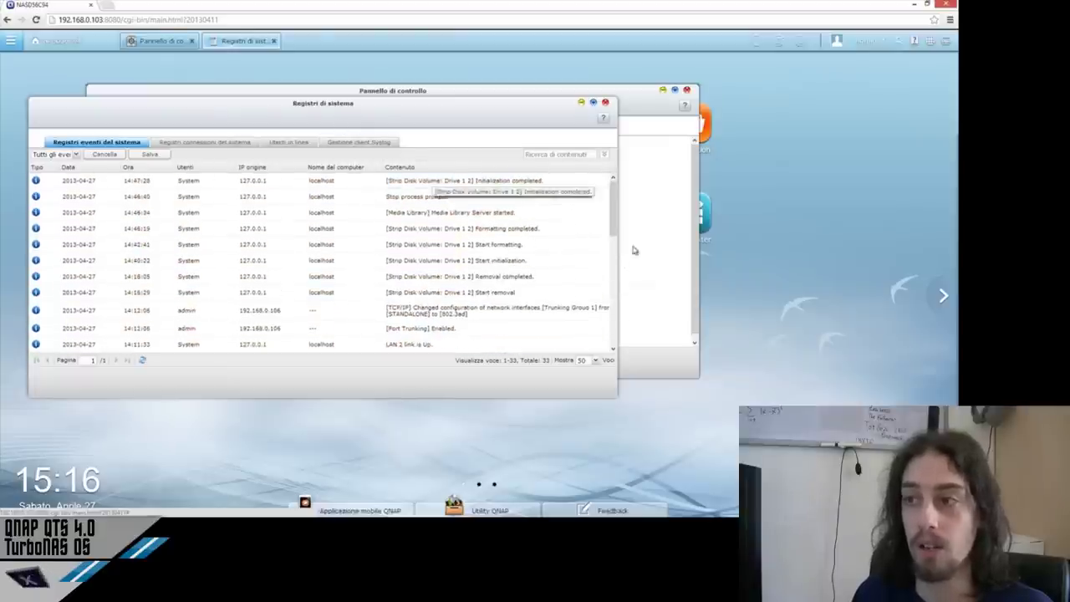
{"action": "scroll", "coordinate": [618, 253], "scroll_direction": "down", "scroll_amount": 3}
{"action": "scroll", "coordinate": [618, 258], "scroll_direction": "up", "scroll_amount": 5}
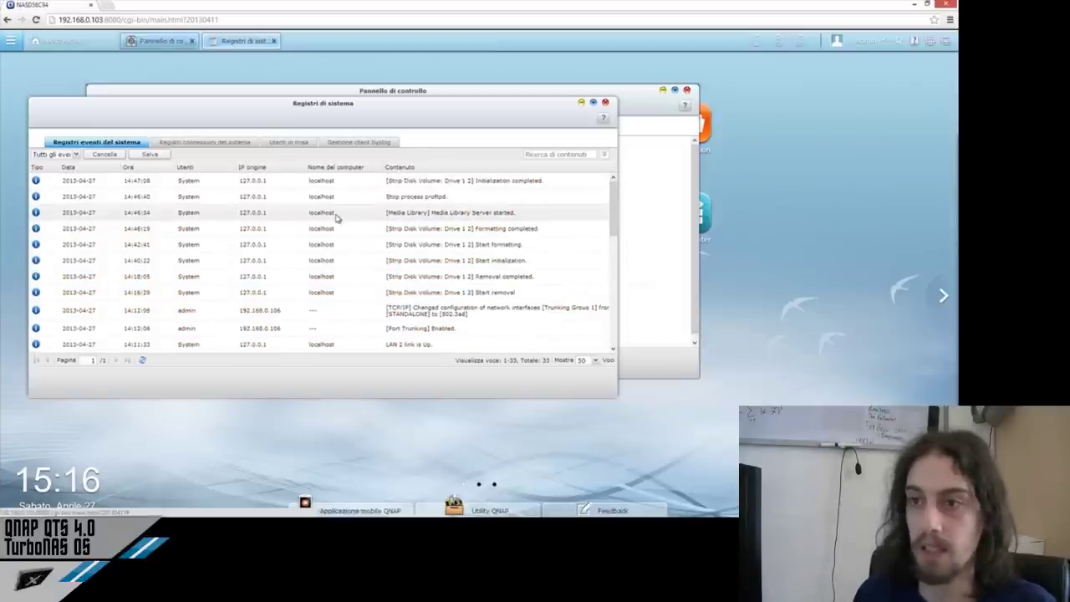
{"action": "left_click", "coordinate": [223, 143]}
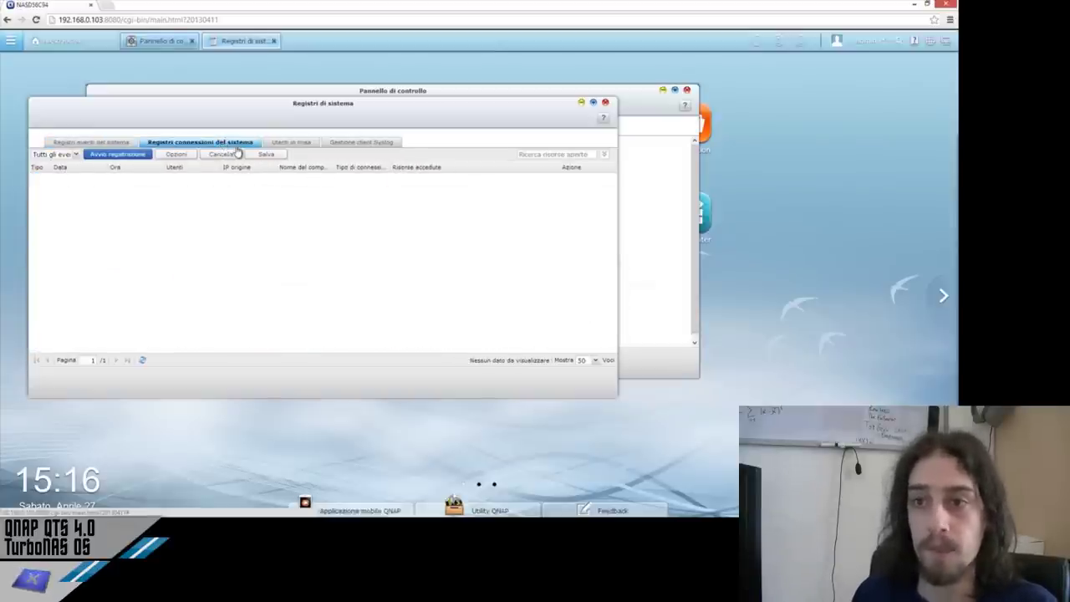
{"action": "left_click", "coordinate": [307, 145]}
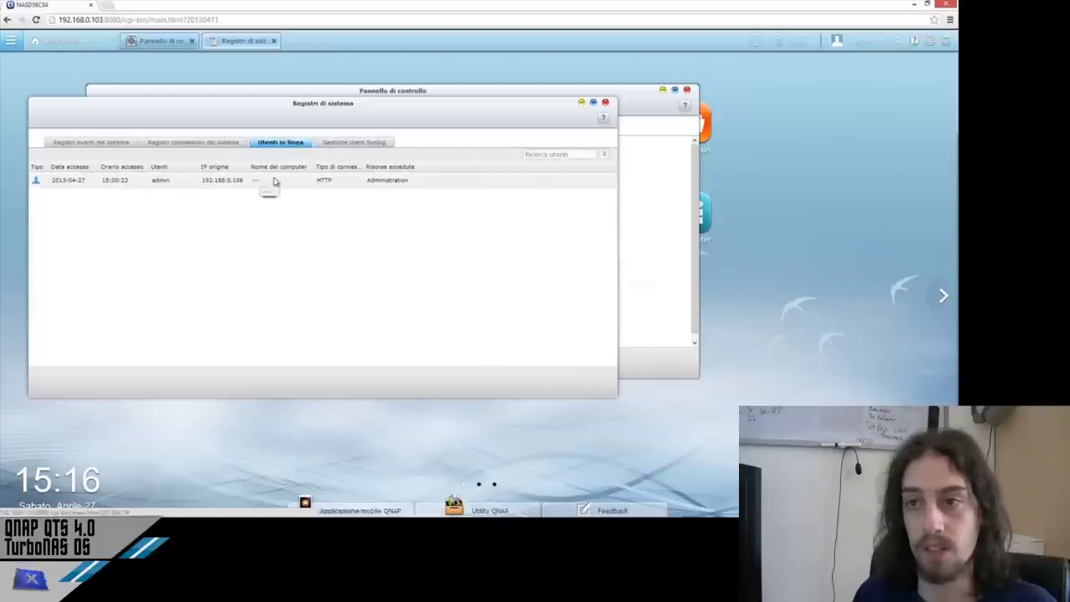
{"action": "left_click", "coordinate": [605, 103]}
Step: Open Utenti under Impostazioni privilegi and examine the local user list and the options for creating users
{"action": "left_click", "coordinate": [139, 307]}
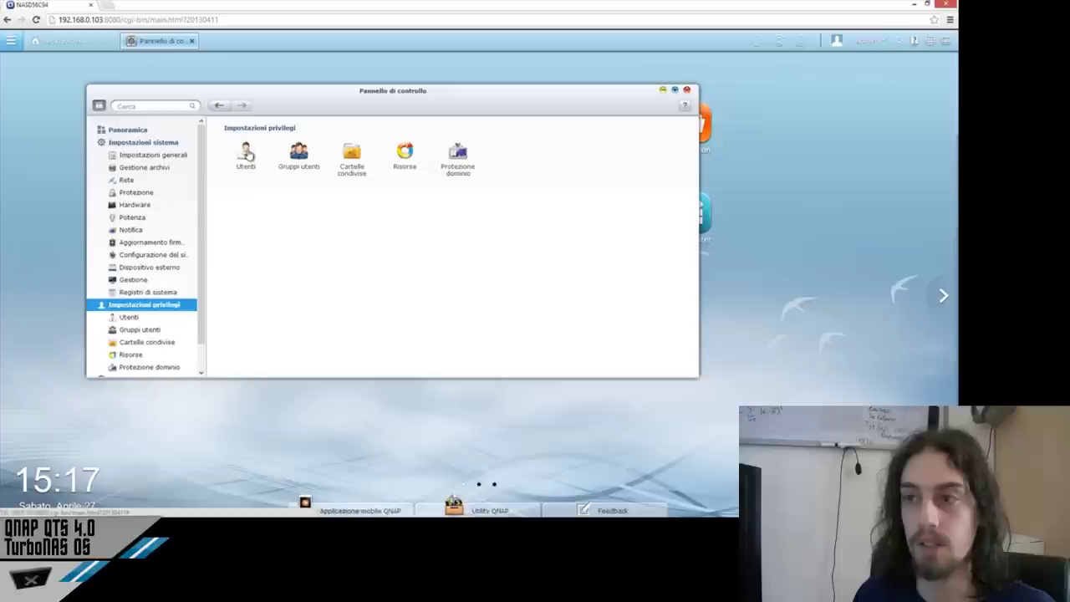
{"action": "left_click", "coordinate": [247, 154]}
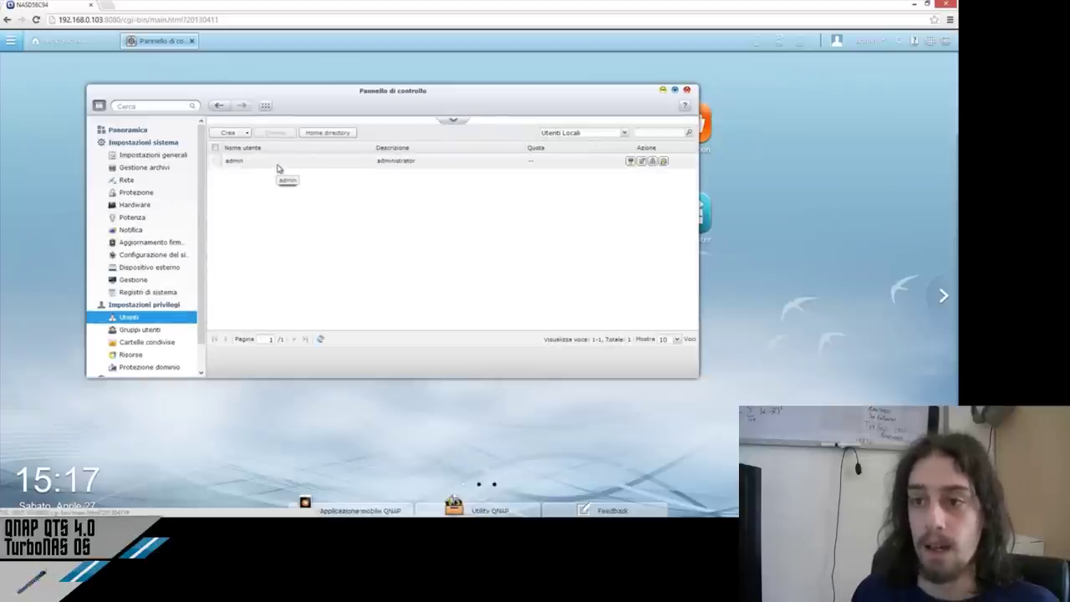
{"action": "left_click", "coordinate": [236, 133]}
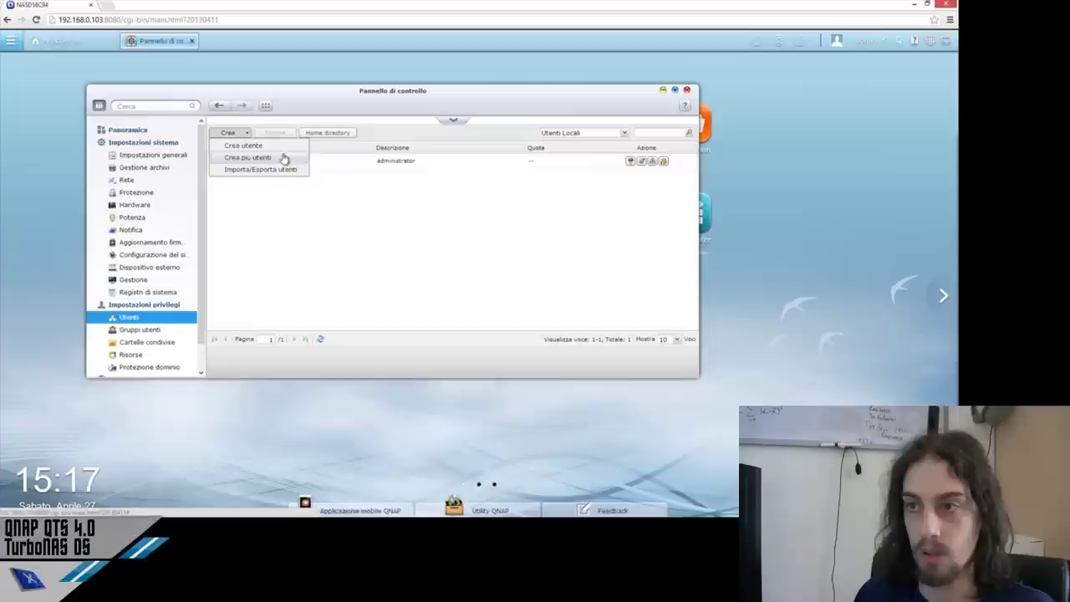
{"action": "left_click", "coordinate": [339, 174]}
{"action": "right_click", "coordinate": [329, 165]}
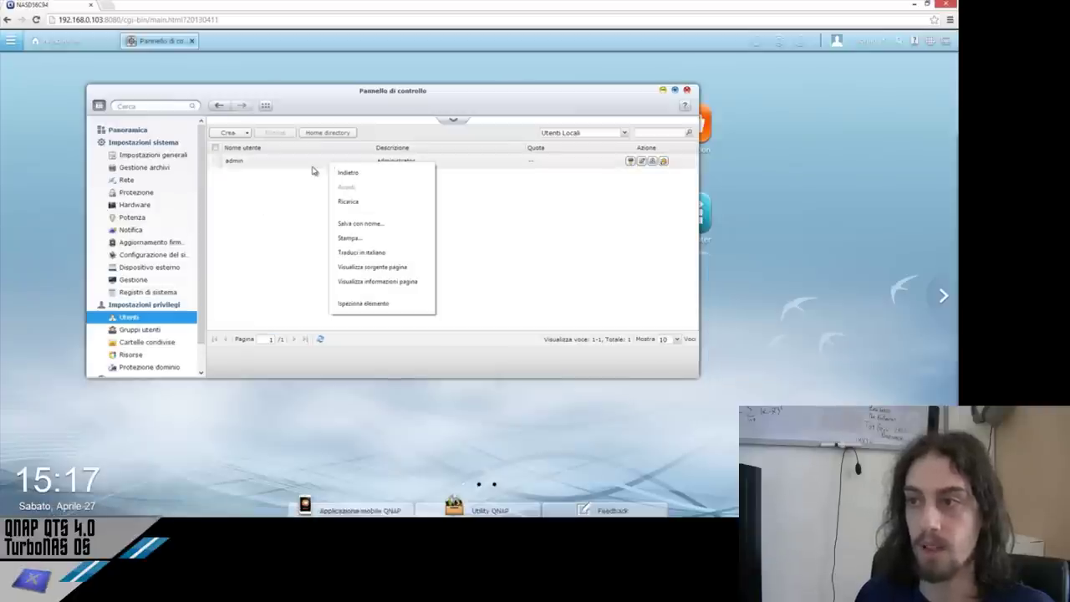
Step: Open Gruppi utenti, walk through the group creation wizard as far as the user assignment list, and cancel it
{"action": "left_click", "coordinate": [313, 169]}
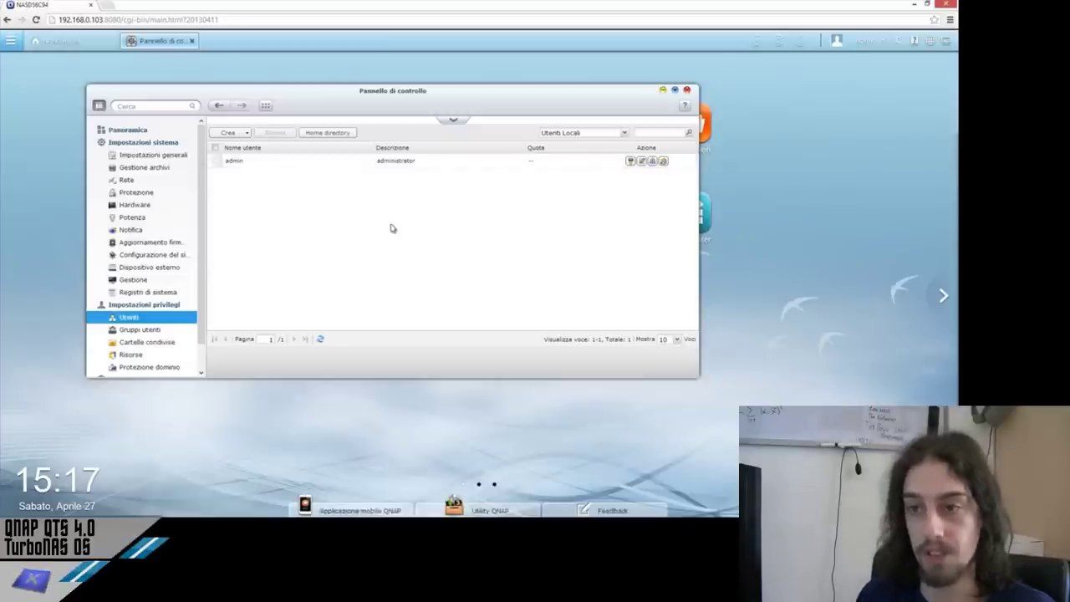
{"action": "left_click", "coordinate": [168, 333]}
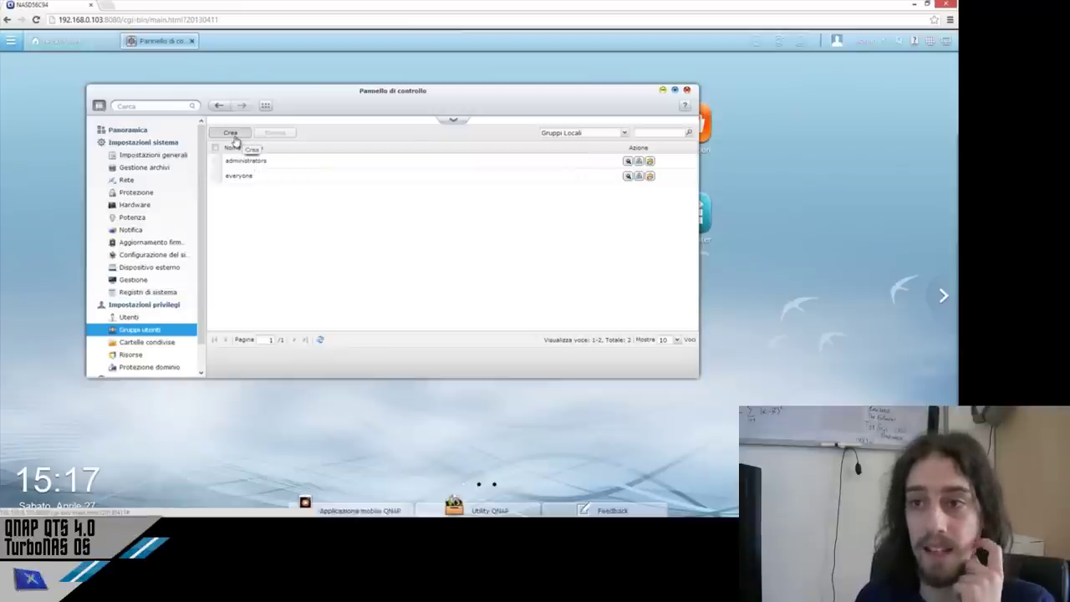
{"action": "left_click", "coordinate": [230, 133]}
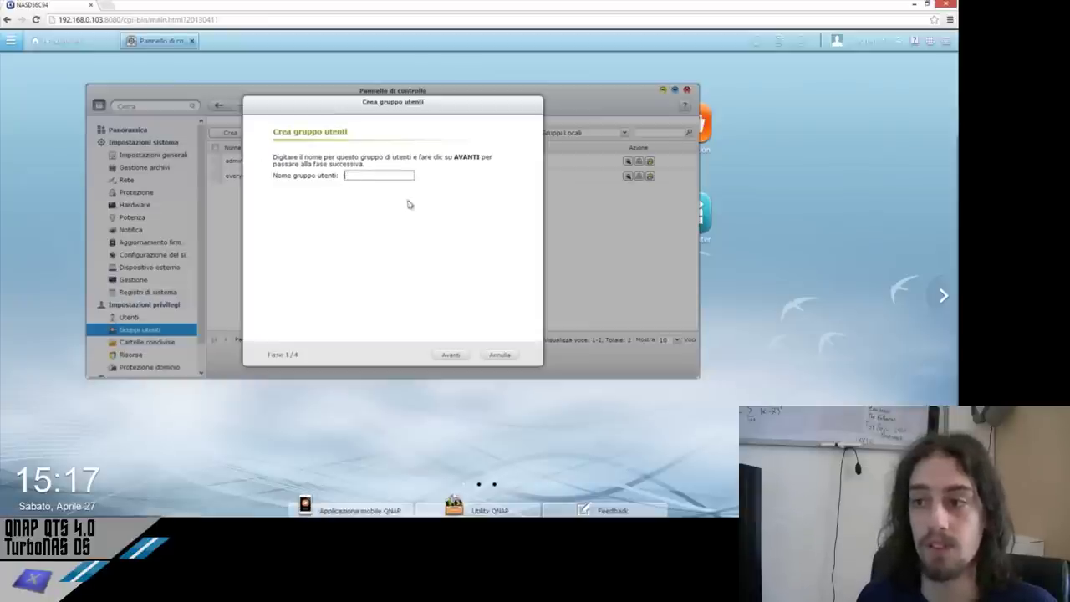
{"action": "left_click", "coordinate": [450, 355]}
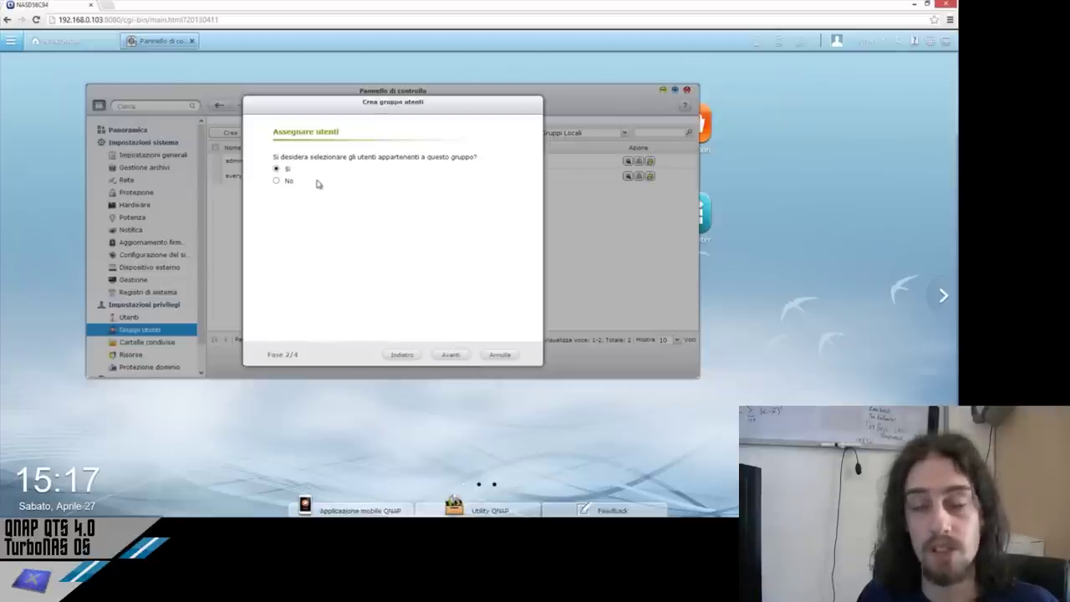
{"action": "left_click", "coordinate": [452, 355]}
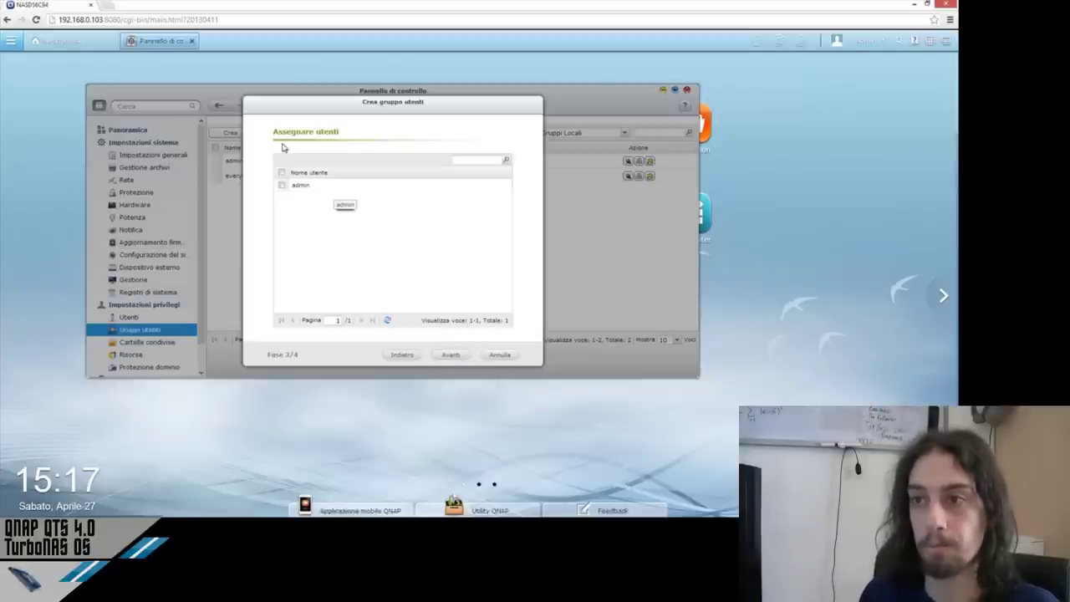
{"action": "left_click", "coordinate": [500, 357]}
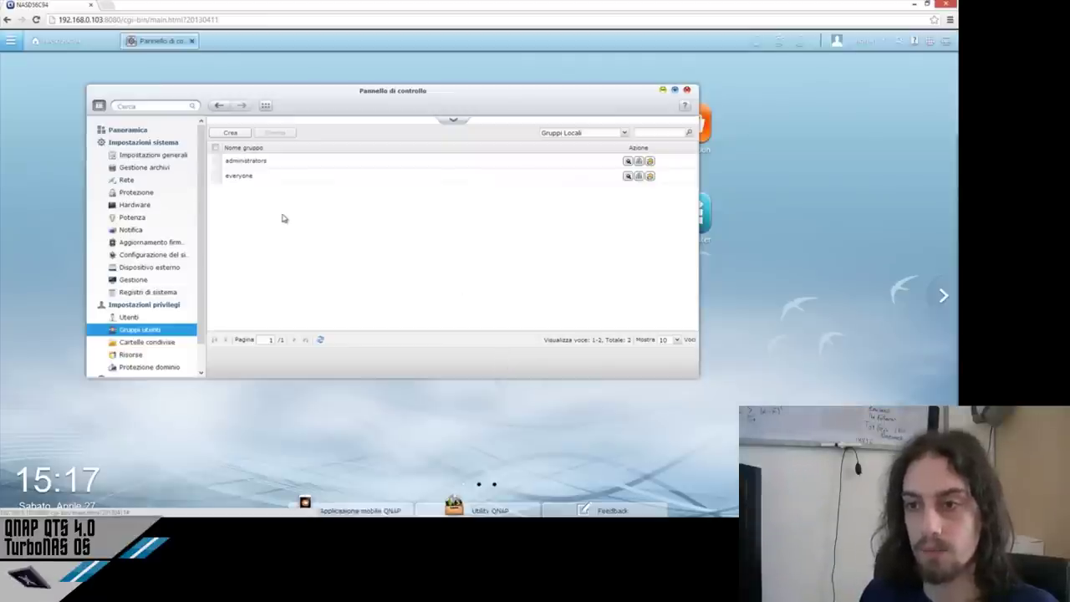
Step: Open Cartelle condivise and review the advanced permissions, folder aggregation and shared folder list
{"action": "left_click", "coordinate": [167, 343]}
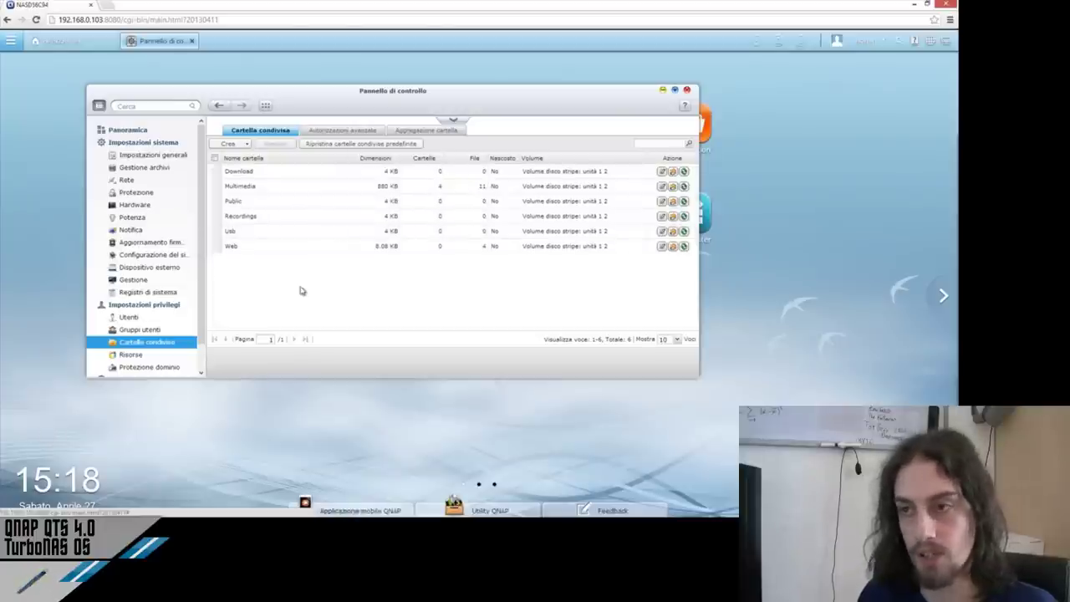
{"action": "left_click", "coordinate": [339, 131]}
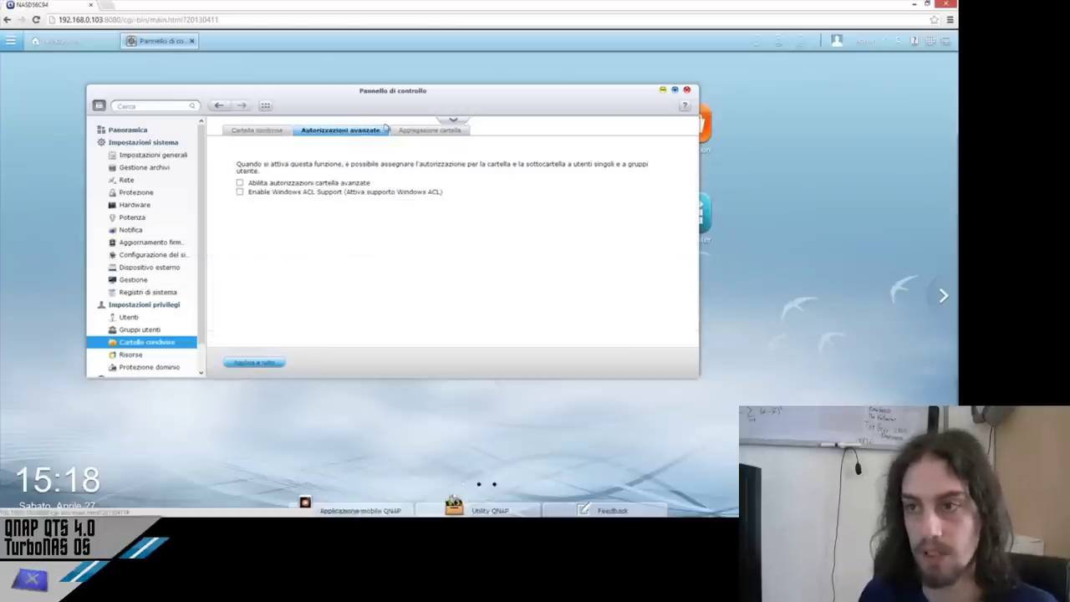
{"action": "left_click", "coordinate": [414, 130]}
{"action": "left_click", "coordinate": [258, 130]}
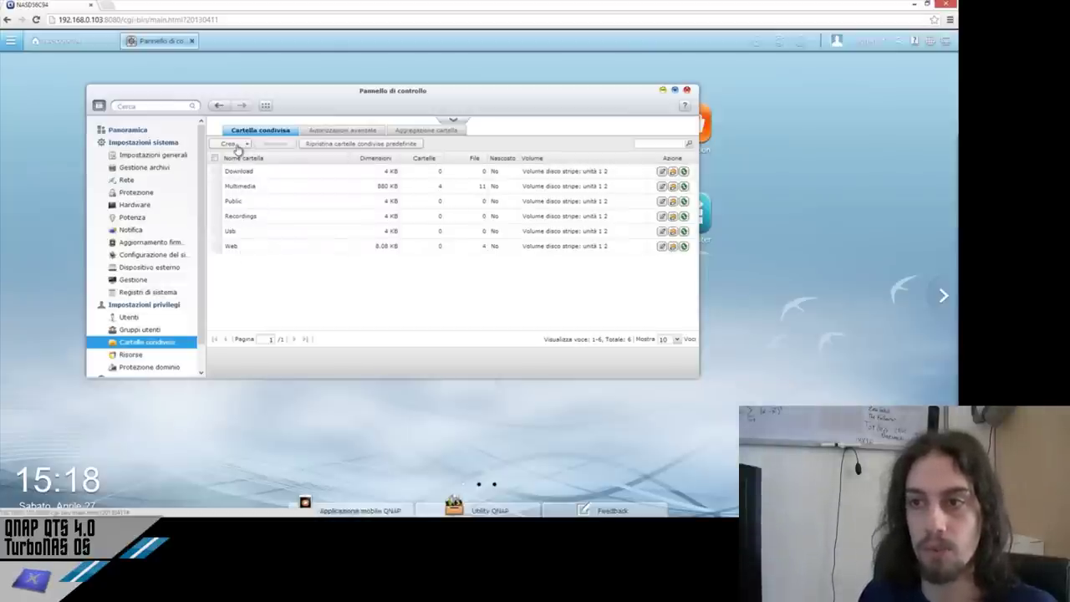
Step: Review the user disk quota settings under Risorse and the authentication options under Protezione dominio
{"action": "left_click", "coordinate": [153, 355]}
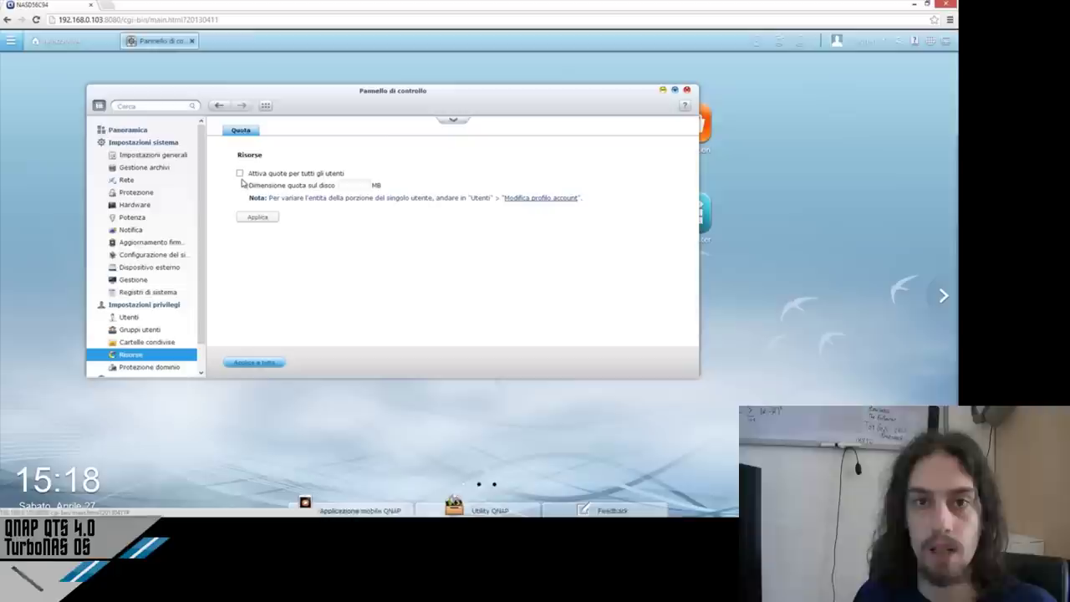
{"action": "left_click", "coordinate": [174, 366]}
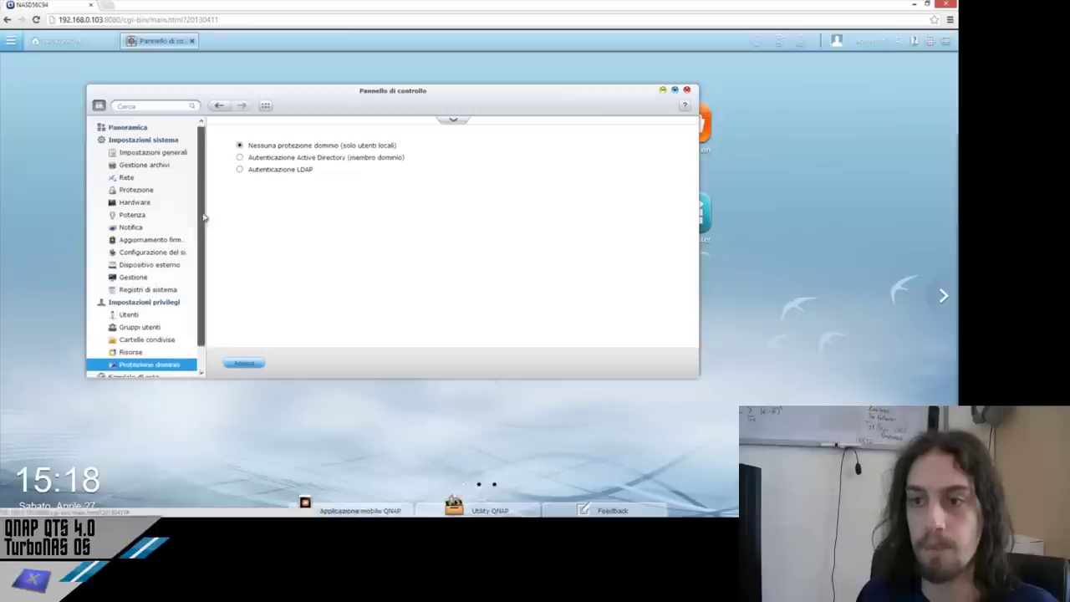
Step: Open Servizio di rete and review the Microsoft, Apple and NFS service settings under Win/Mac/NFS
{"action": "scroll", "coordinate": [203, 216], "scroll_direction": "down", "scroll_amount": 2}
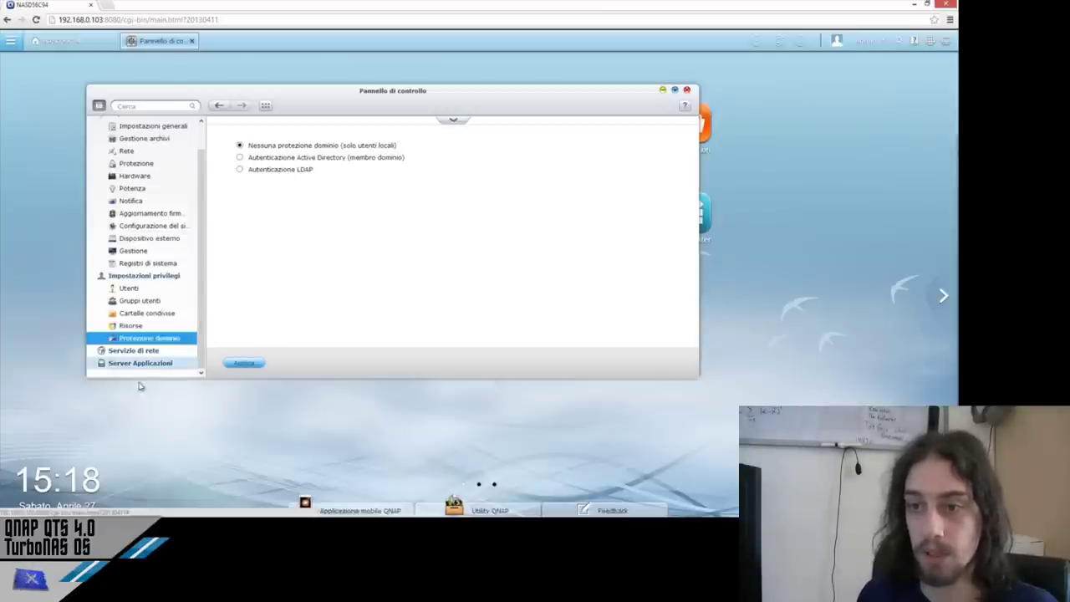
{"action": "left_click", "coordinate": [129, 351]}
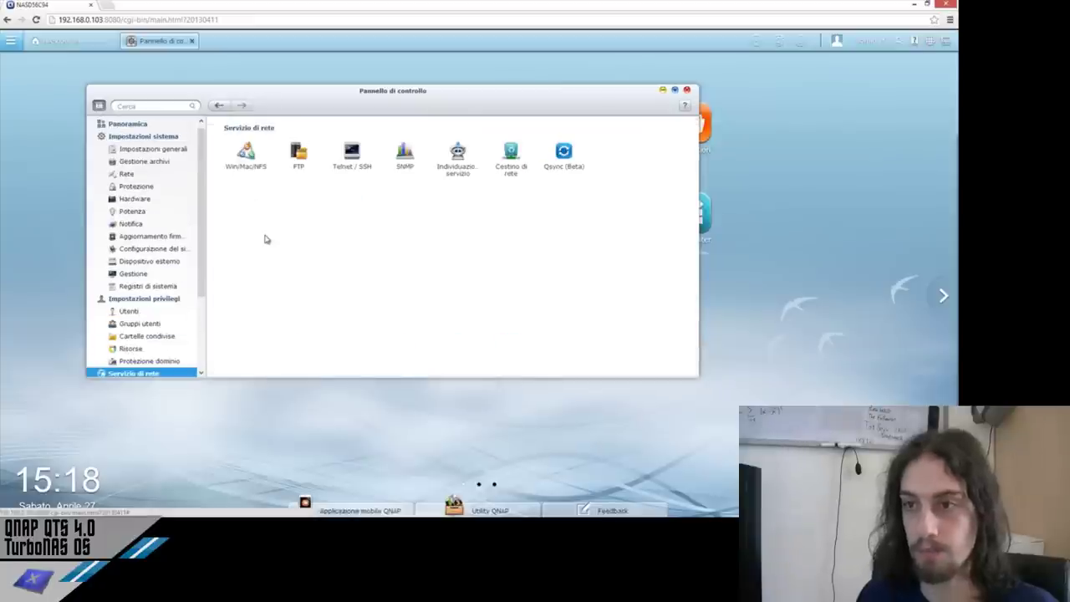
{"action": "scroll", "coordinate": [205, 255], "scroll_direction": "down", "scroll_amount": 1}
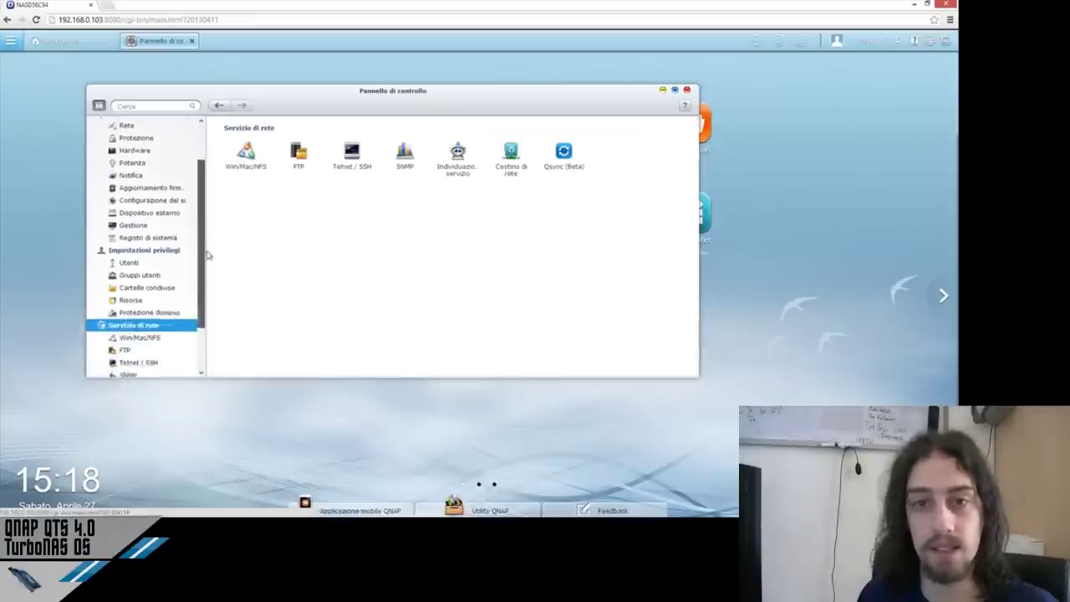
{"action": "left_click", "coordinate": [246, 170]}
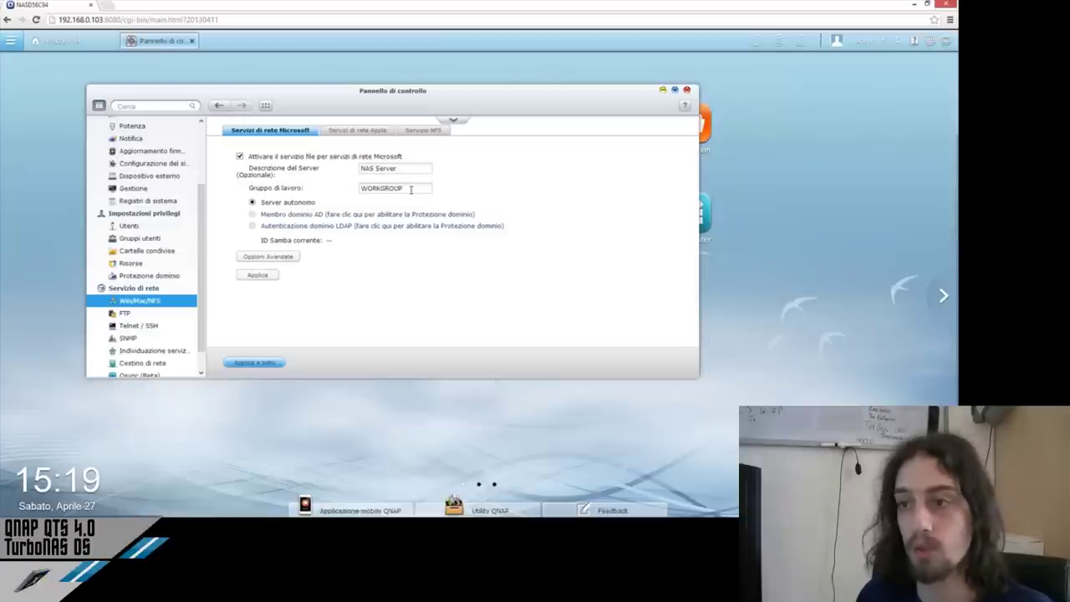
{"action": "left_click", "coordinate": [368, 133]}
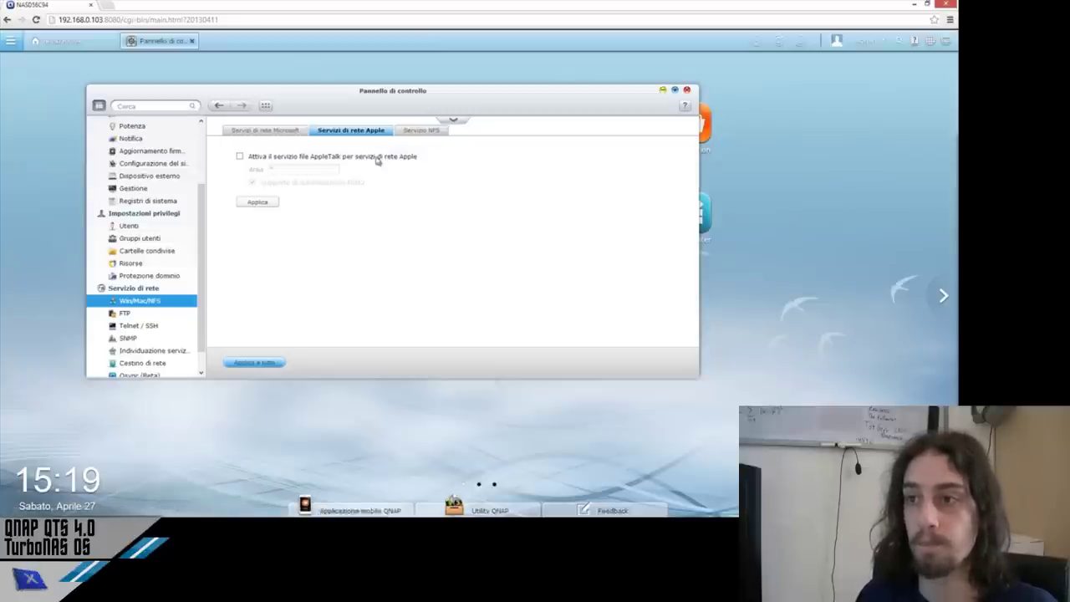
{"action": "left_click", "coordinate": [410, 133]}
{"action": "left_click", "coordinate": [287, 159]}
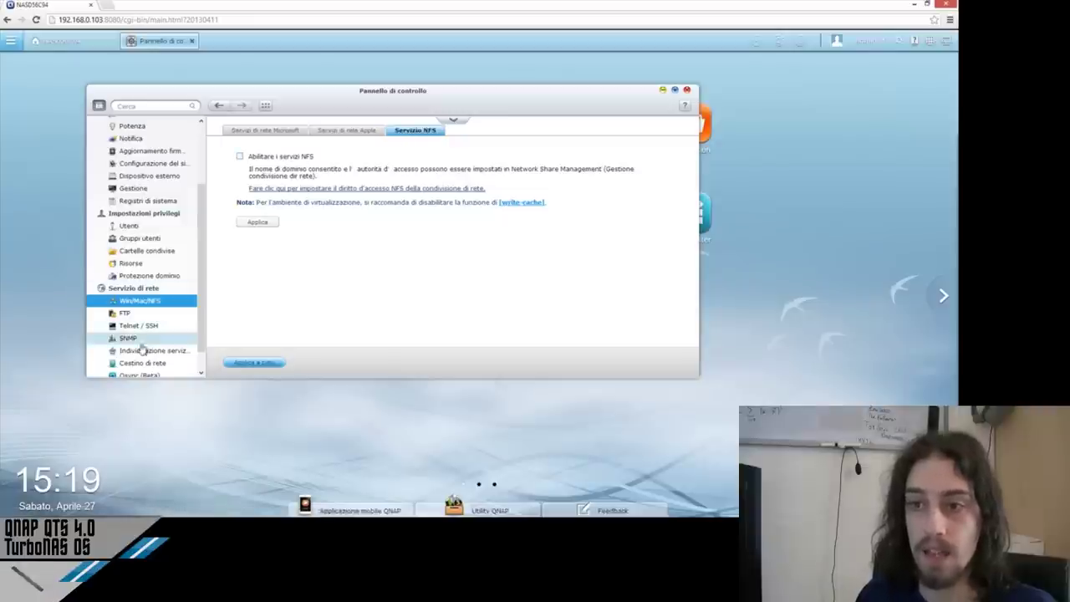
Step: Open FTP and examine the protocol, port and connection limit settings plus the advanced passive port options
{"action": "left_click", "coordinate": [134, 313]}
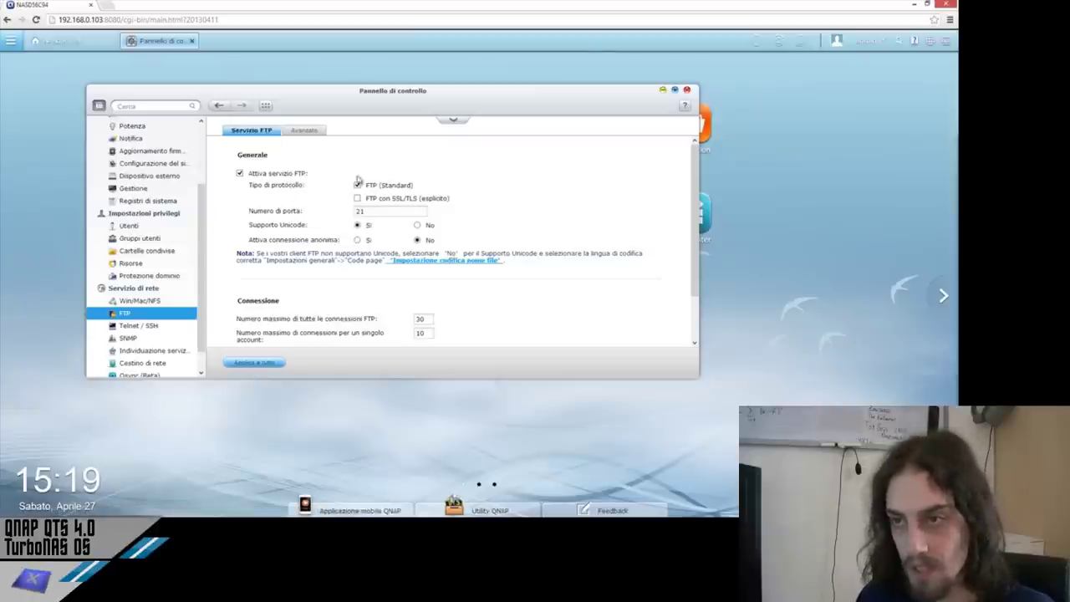
{"action": "scroll", "coordinate": [490, 194], "scroll_direction": "down", "scroll_amount": 2}
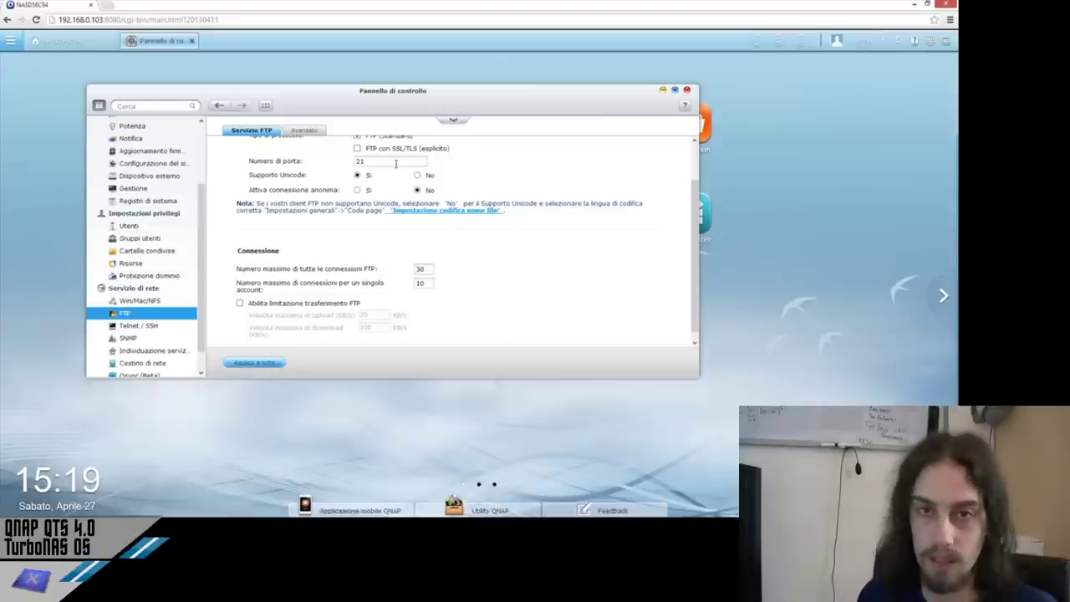
{"action": "left_click", "coordinate": [312, 131]}
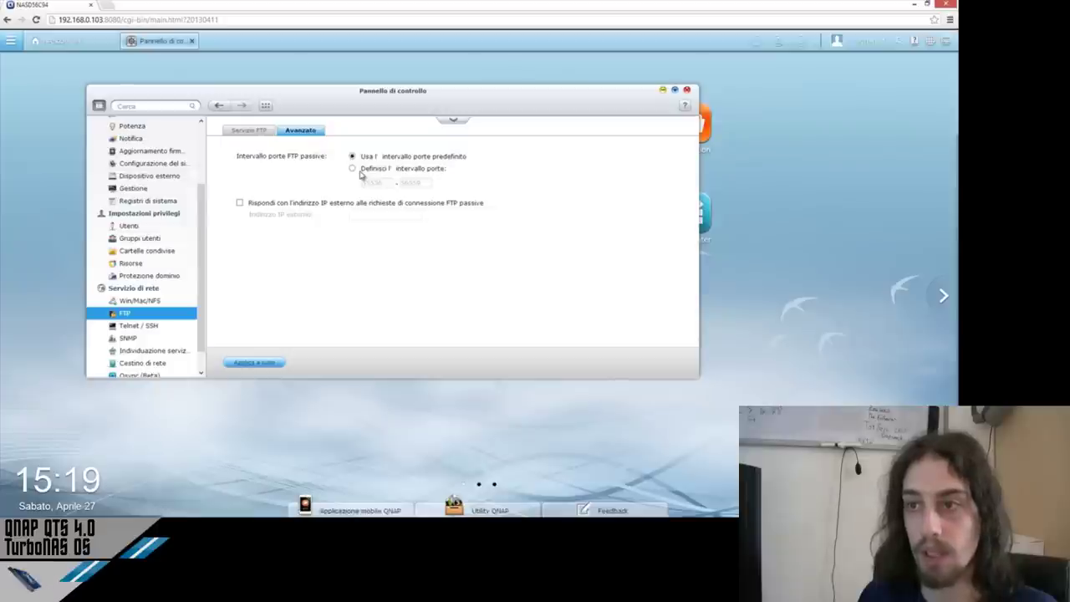
Step: Review the remote connection options under Telnet / SSH and the service and MIB settings under SNMP
{"action": "left_click", "coordinate": [168, 327]}
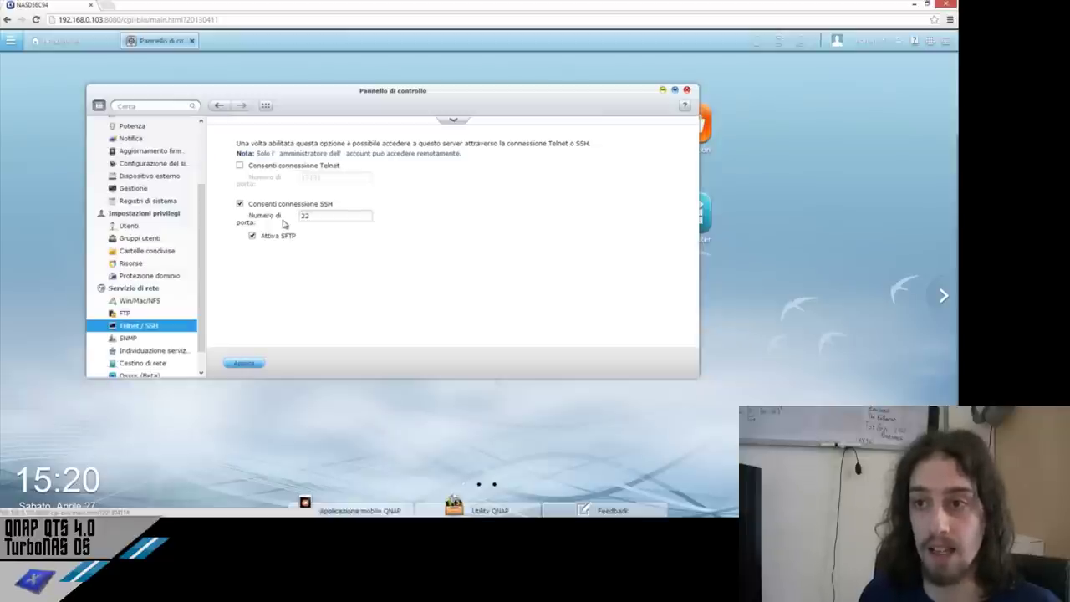
{"action": "left_click", "coordinate": [137, 345]}
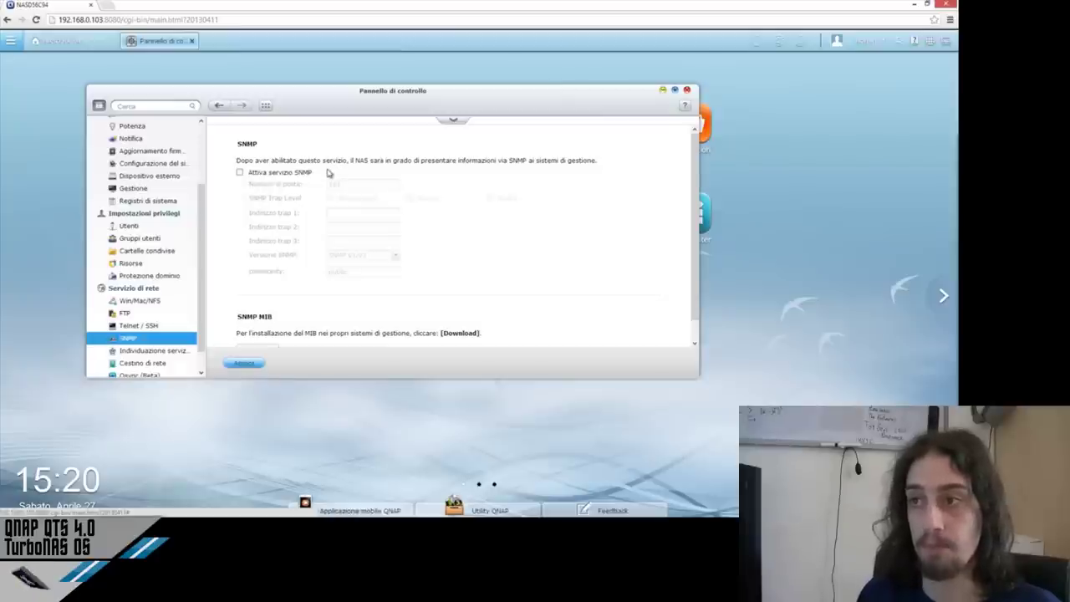
{"action": "scroll", "coordinate": [288, 210], "scroll_direction": "down", "scroll_amount": 1}
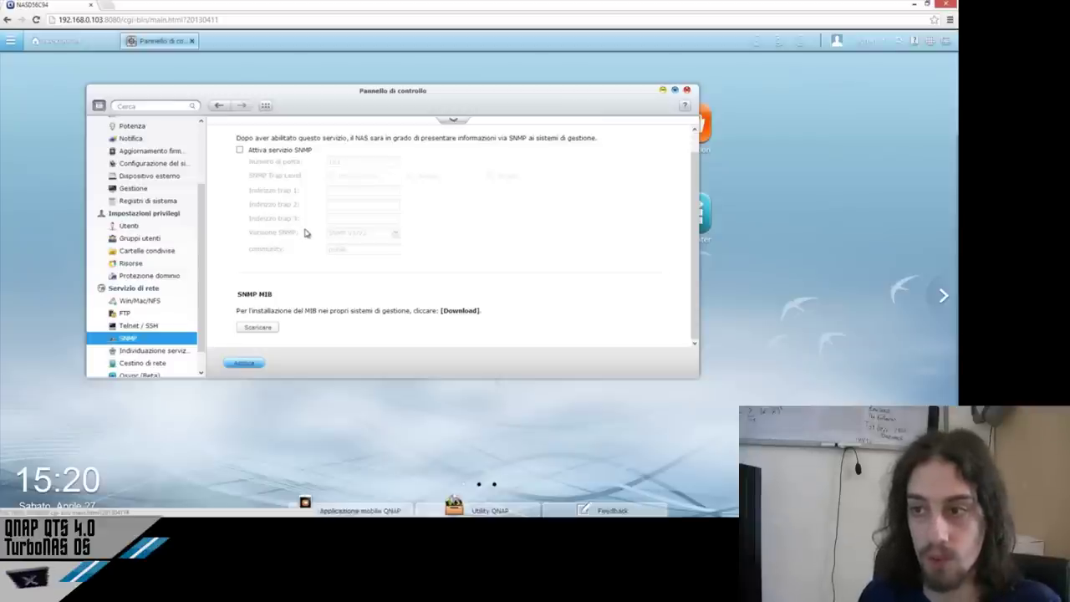
Step: Review the UPnP and Bonjour settings for service discovery, and open the Cestino di rete settings
{"action": "left_click", "coordinate": [167, 363]}
{"action": "left_click", "coordinate": [161, 351]}
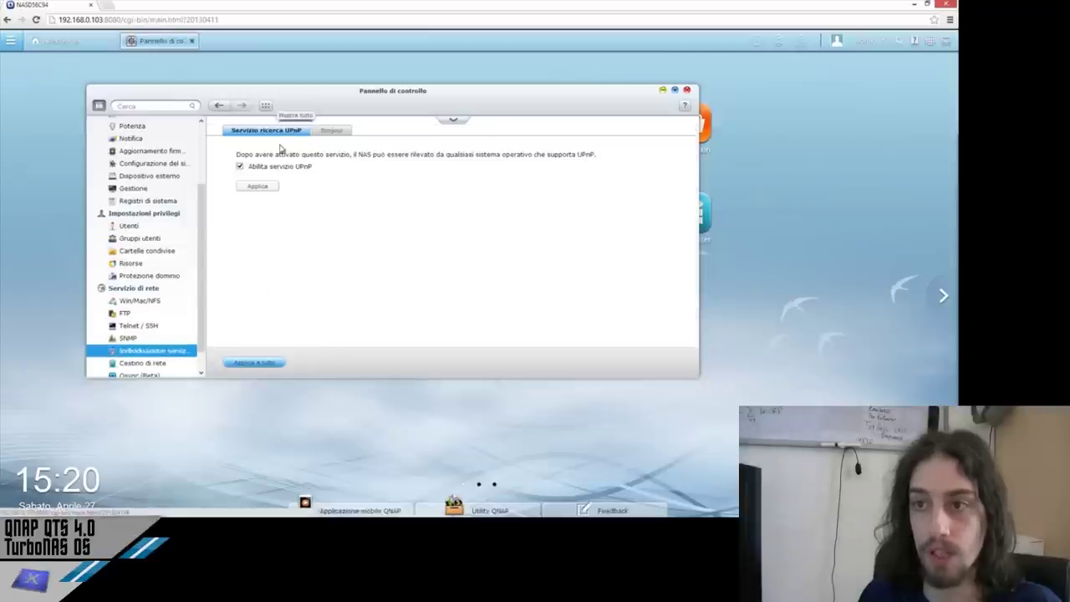
{"action": "left_click", "coordinate": [331, 133]}
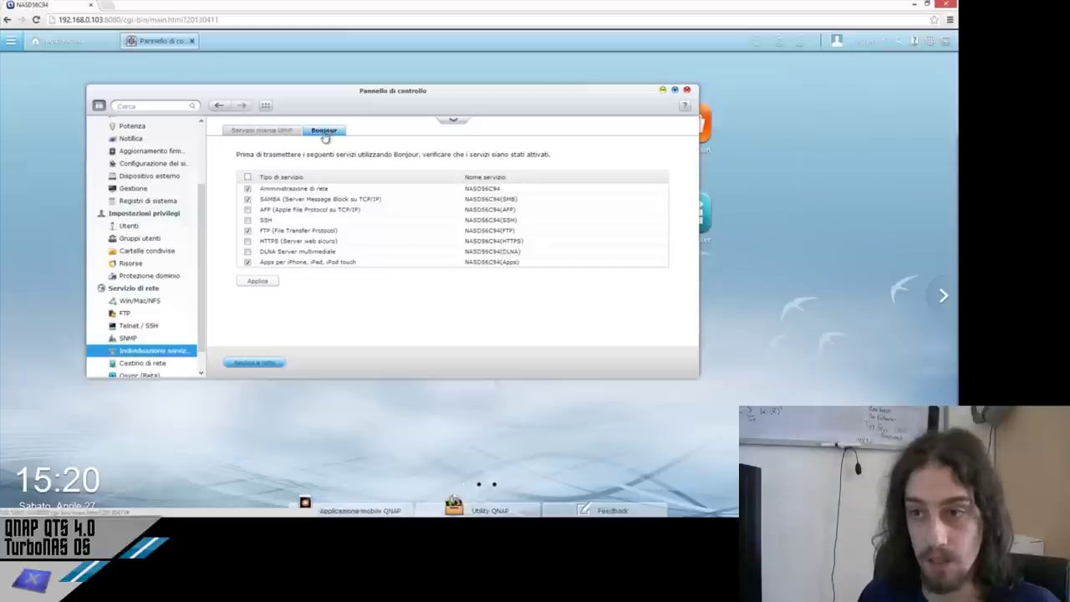
{"action": "left_click", "coordinate": [267, 134]}
{"action": "left_click", "coordinate": [144, 363]}
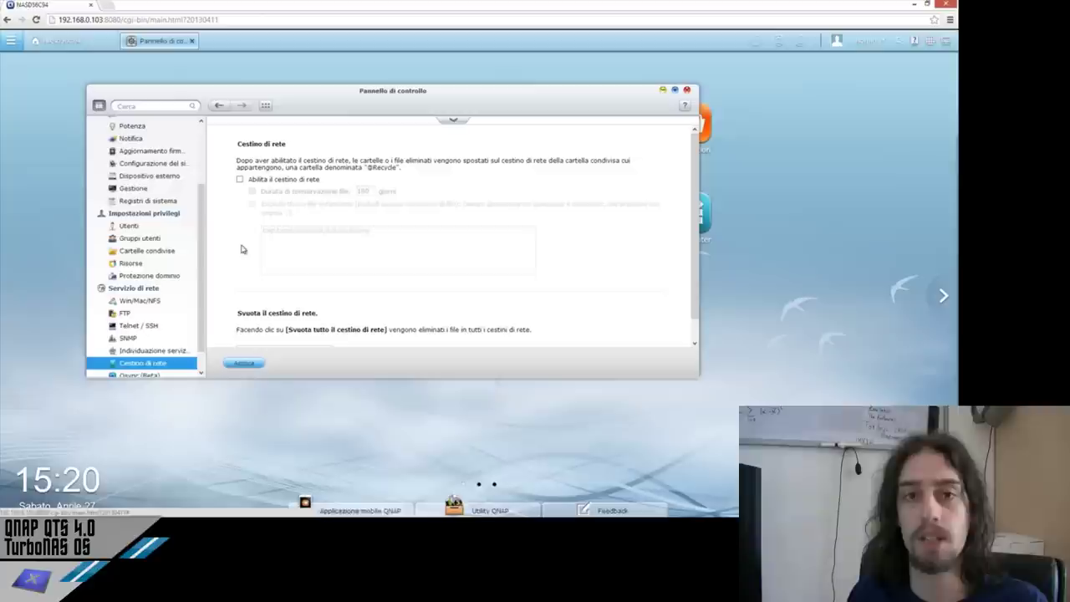
Step: Open Qsync (Beta), move its window over the Control Panel, review the overview page, and close the window
{"action": "left_click_drag", "start_coordinate": [205, 240], "coordinate": [203, 267]}
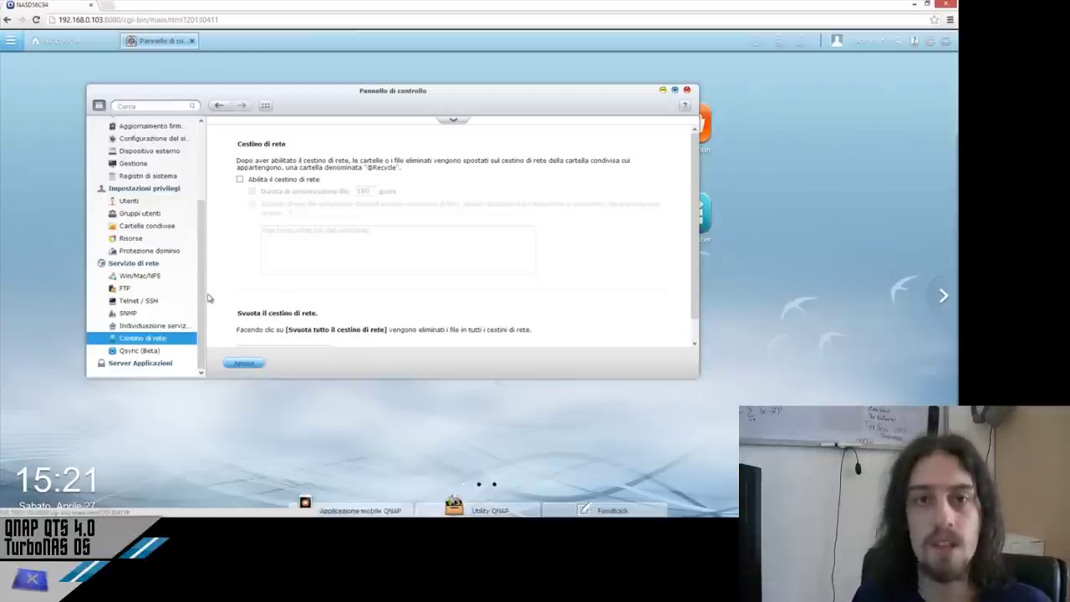
{"action": "left_click", "coordinate": [147, 355]}
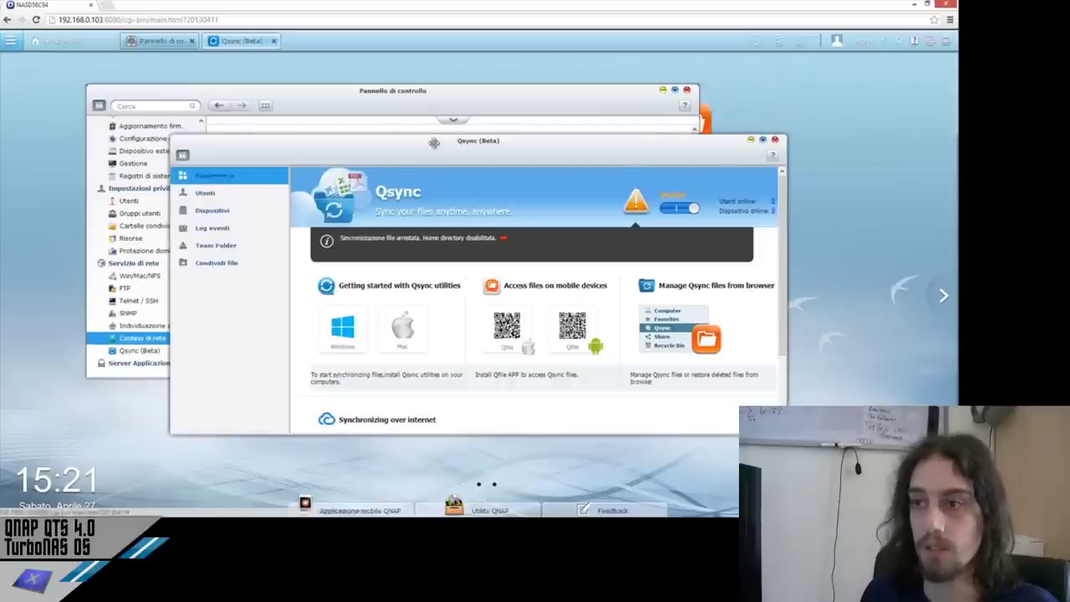
{"action": "left_click", "coordinate": [378, 129]}
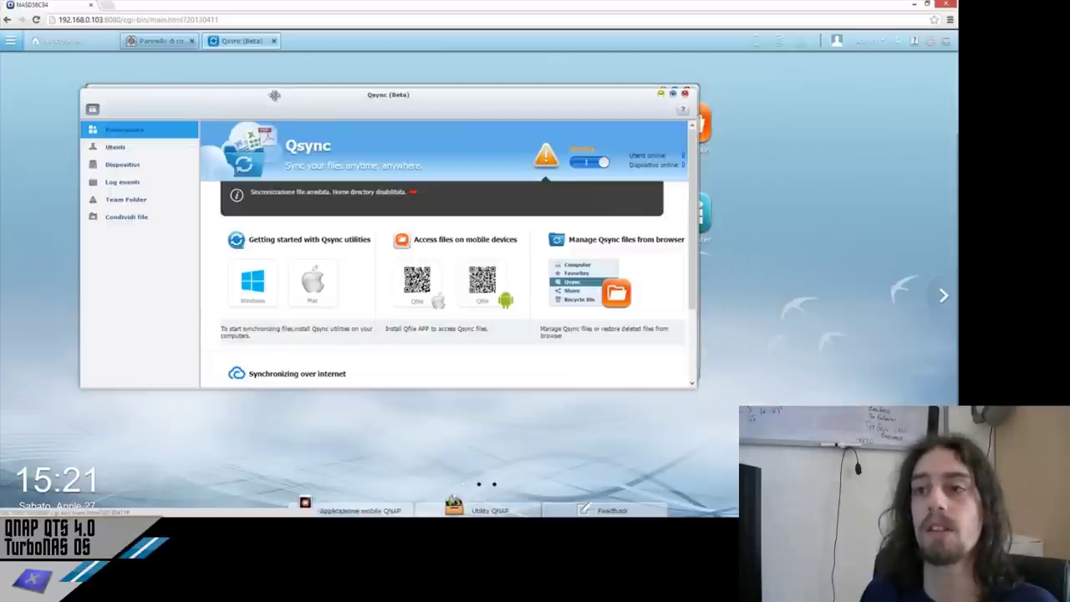
{"action": "left_click", "coordinate": [308, 110]}
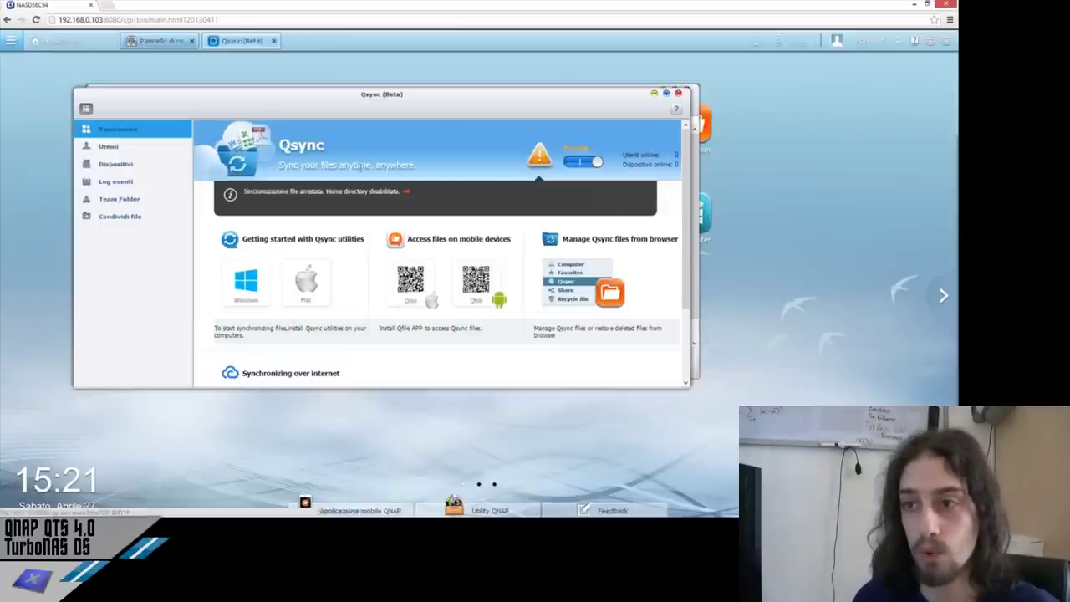
{"action": "left_click_drag", "start_coordinate": [685, 178], "coordinate": [685, 226]}
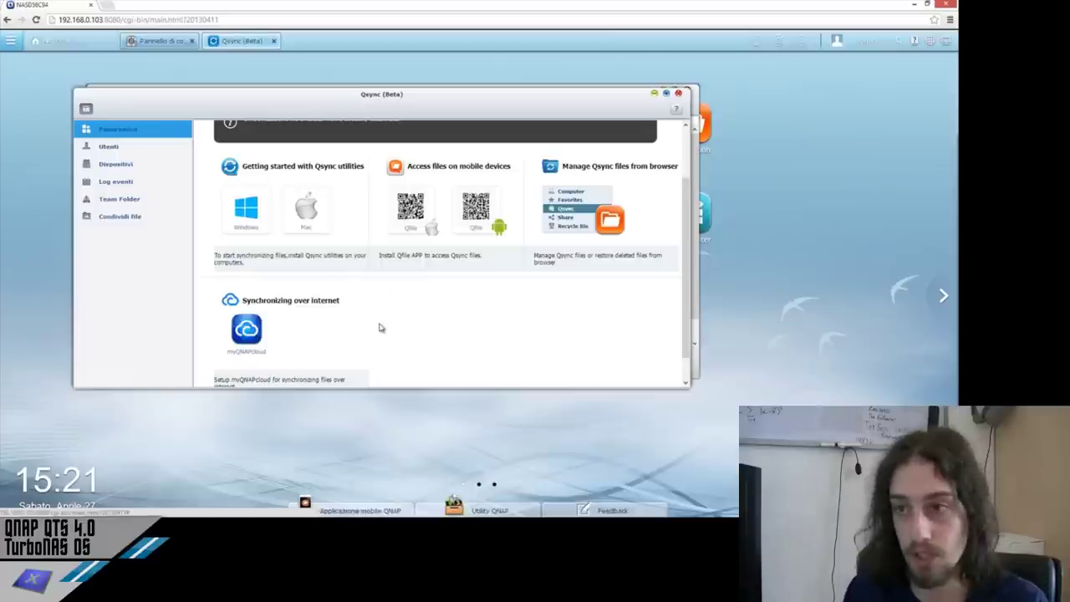
{"action": "scroll", "coordinate": [380, 329], "scroll_direction": "up", "scroll_amount": 2}
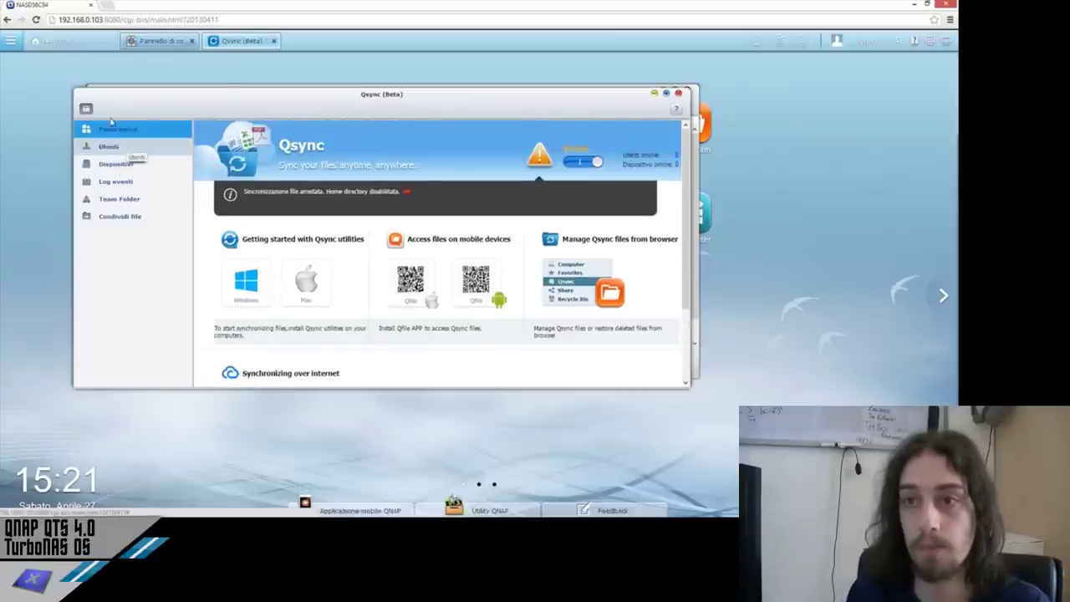
{"action": "scroll", "coordinate": [525, 267], "scroll_direction": "down", "scroll_amount": 2}
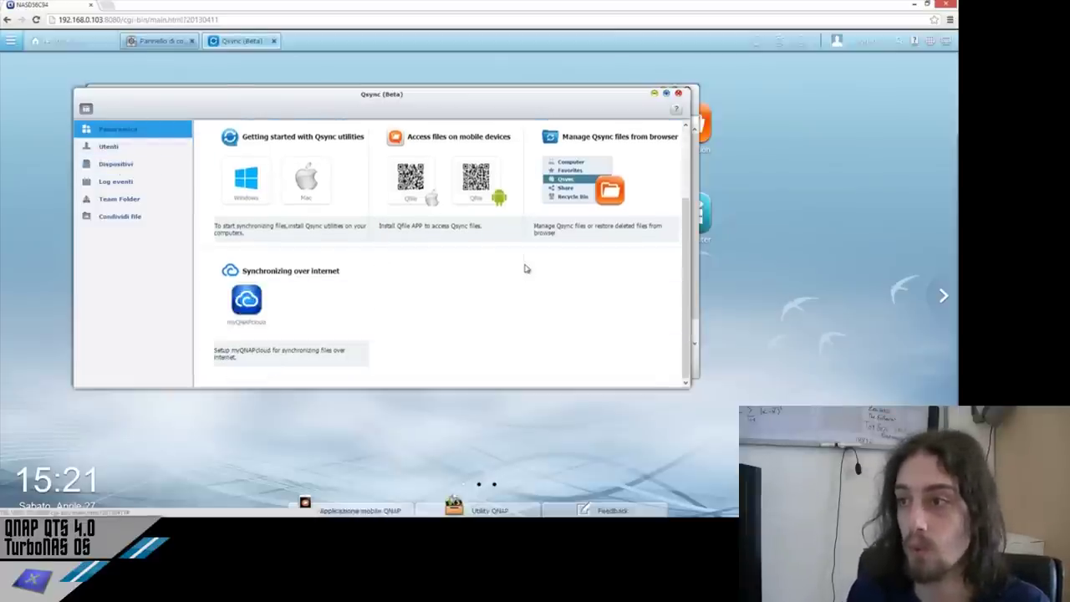
{"action": "left_click", "coordinate": [678, 93]}
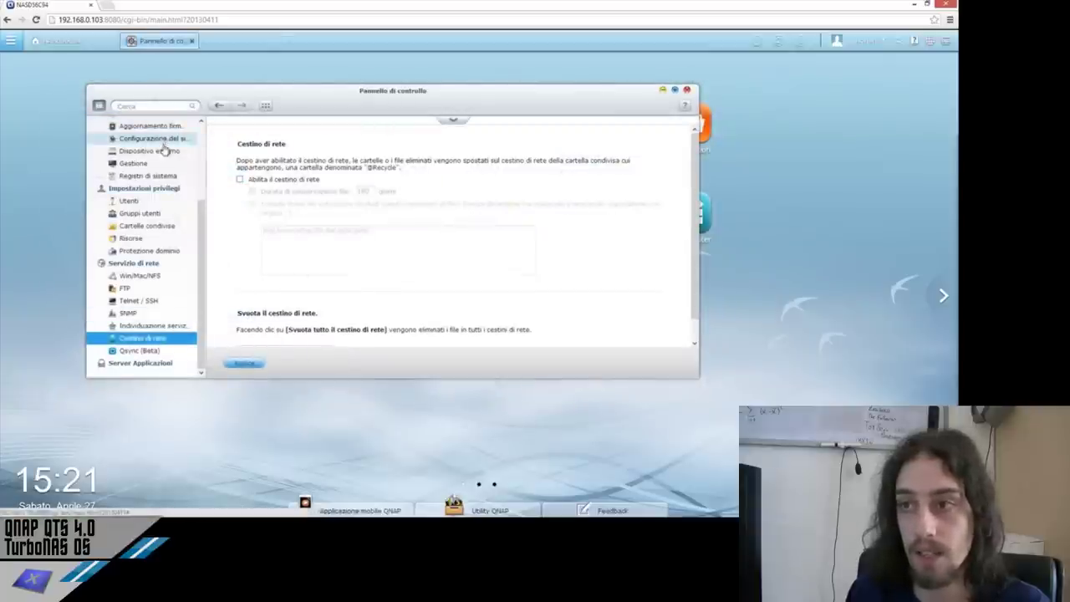
Step: Open Server Applicazioni and review each station's page under Gestione stazione, from Photo Station through Surveillance Station
{"action": "left_click", "coordinate": [125, 364]}
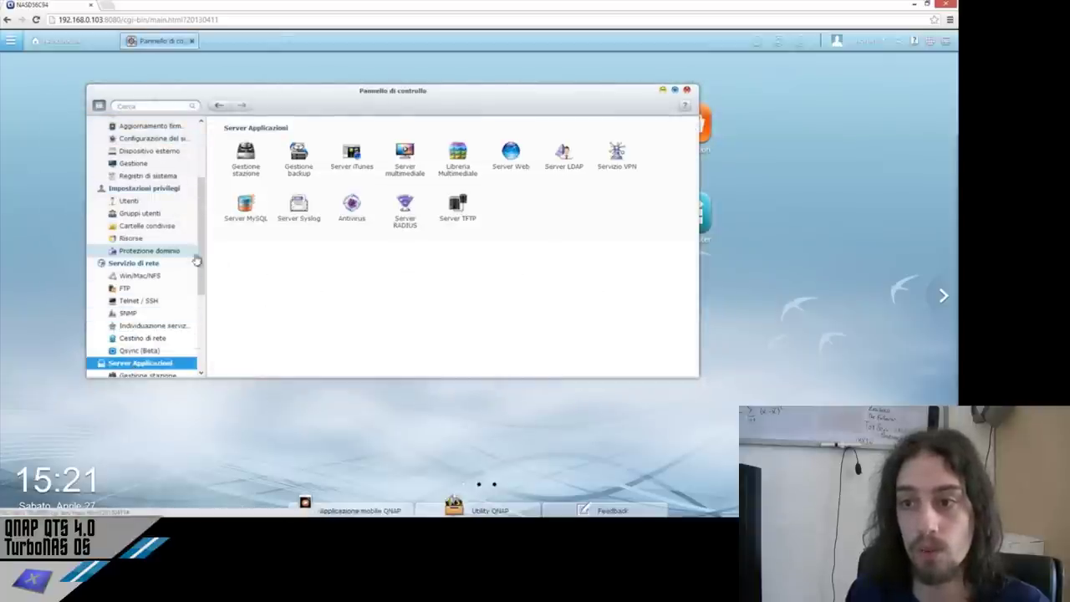
{"action": "scroll", "coordinate": [205, 267], "scroll_direction": "down", "scroll_amount": 4}
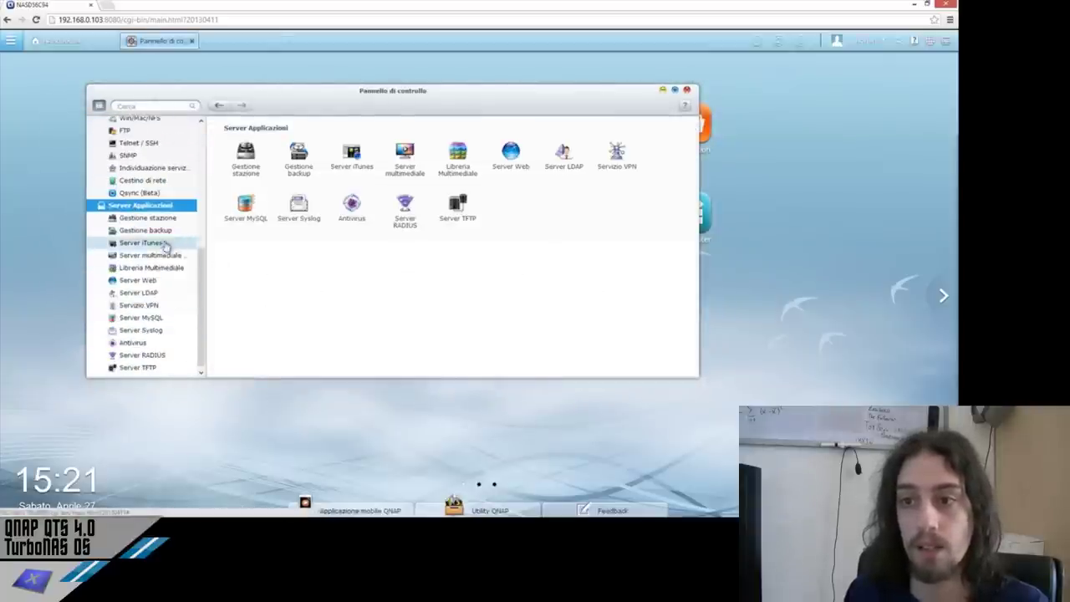
{"action": "left_click", "coordinate": [163, 220]}
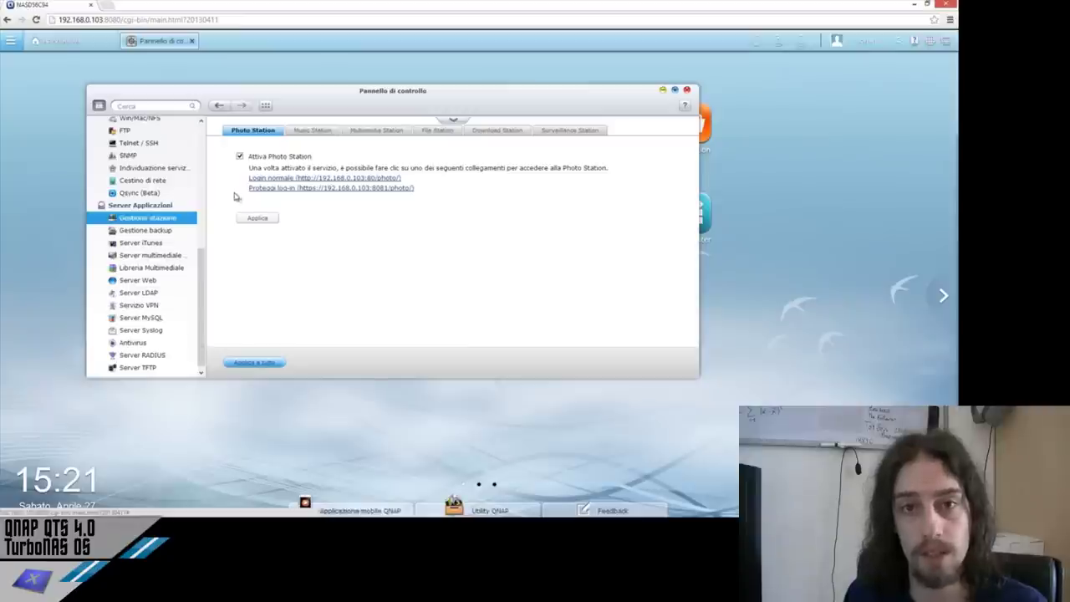
{"action": "left_click", "coordinate": [318, 132]}
{"action": "left_click", "coordinate": [356, 134]}
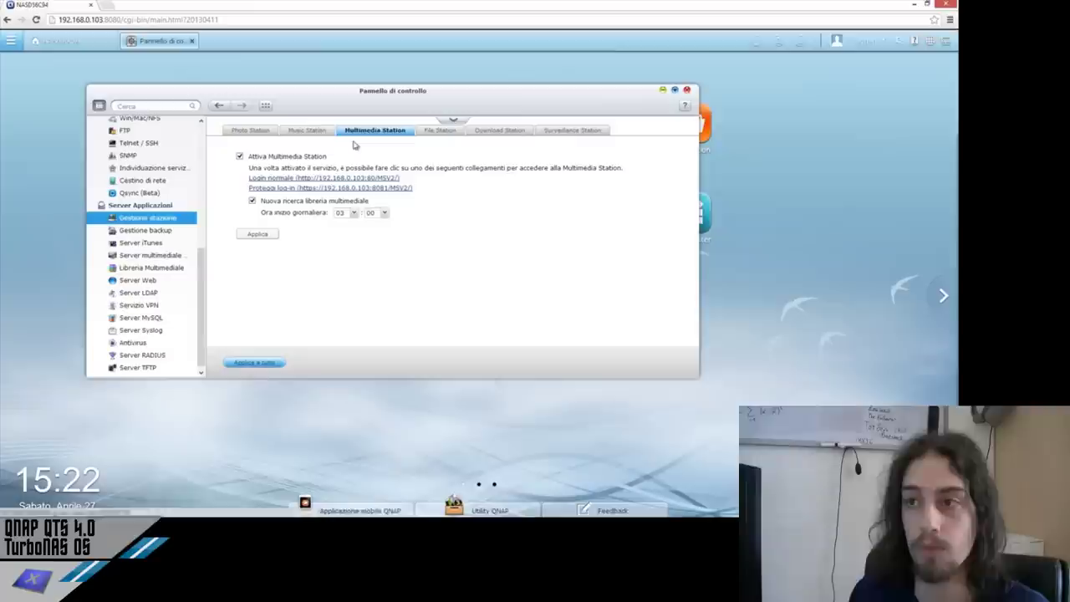
{"action": "left_click", "coordinate": [435, 134]}
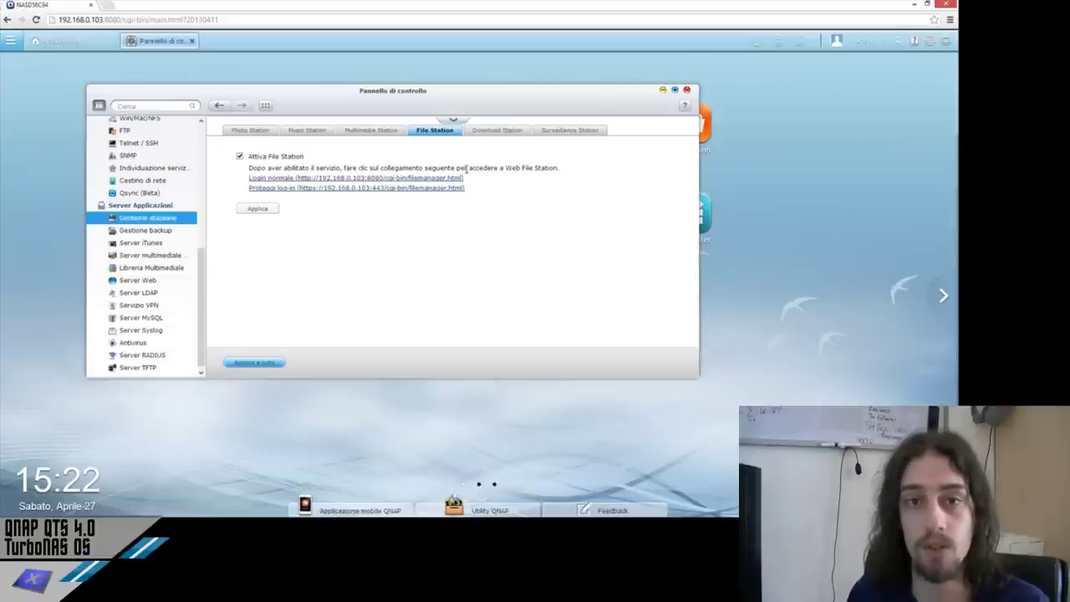
{"action": "left_click", "coordinate": [492, 138]}
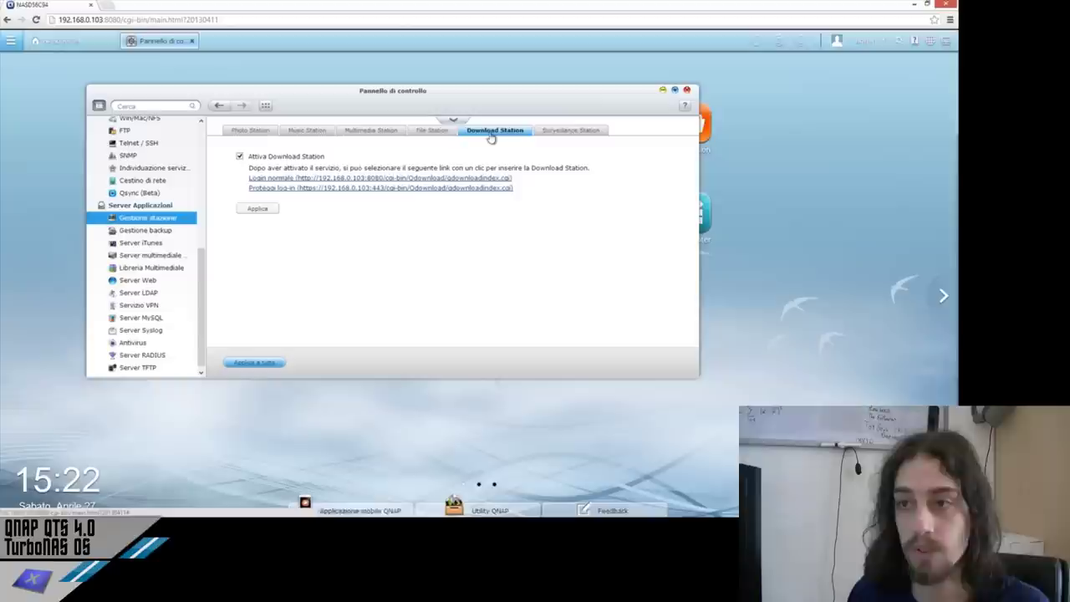
{"action": "left_click", "coordinate": [550, 132]}
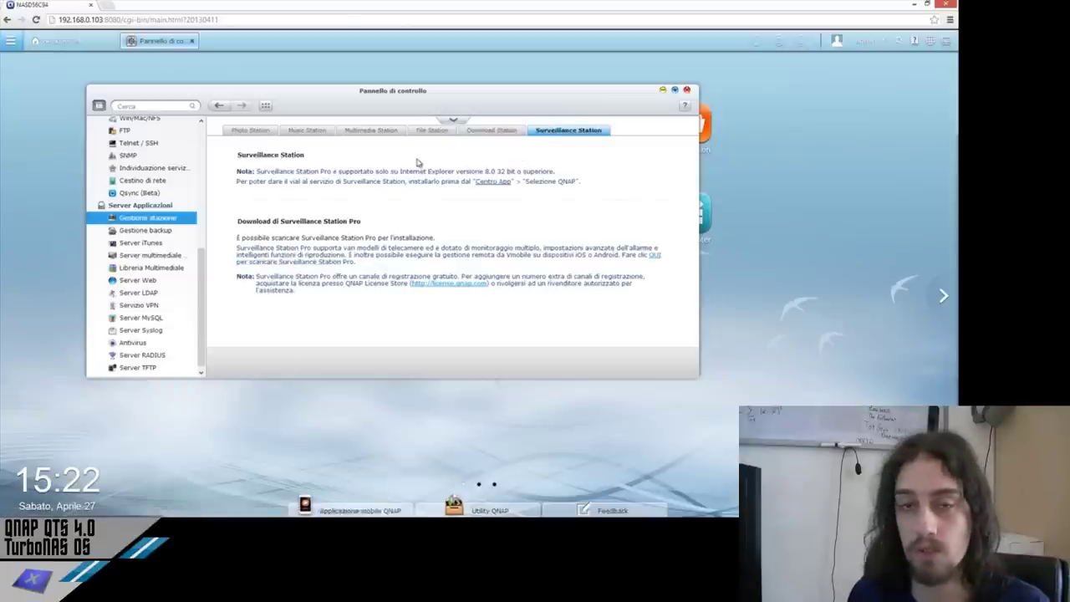
Step: Open Gestione backup, move its window over the Control Panel, review the Time Machine, NAS to NAS and Amazon S3 pages, and close it
{"action": "left_click", "coordinate": [178, 236]}
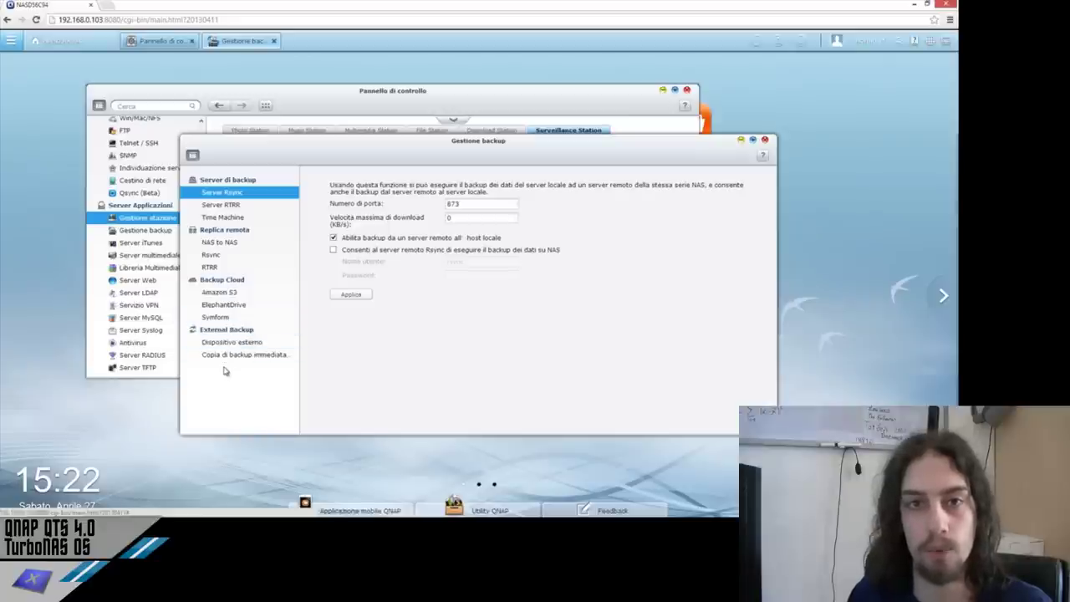
{"action": "left_click", "coordinate": [262, 107]}
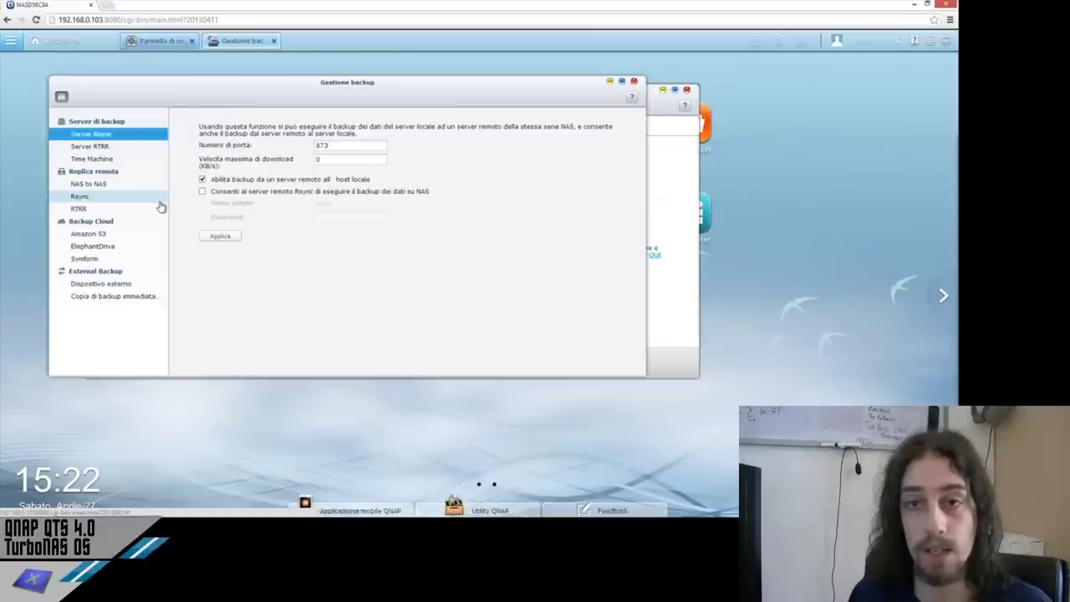
{"action": "left_click", "coordinate": [147, 160]}
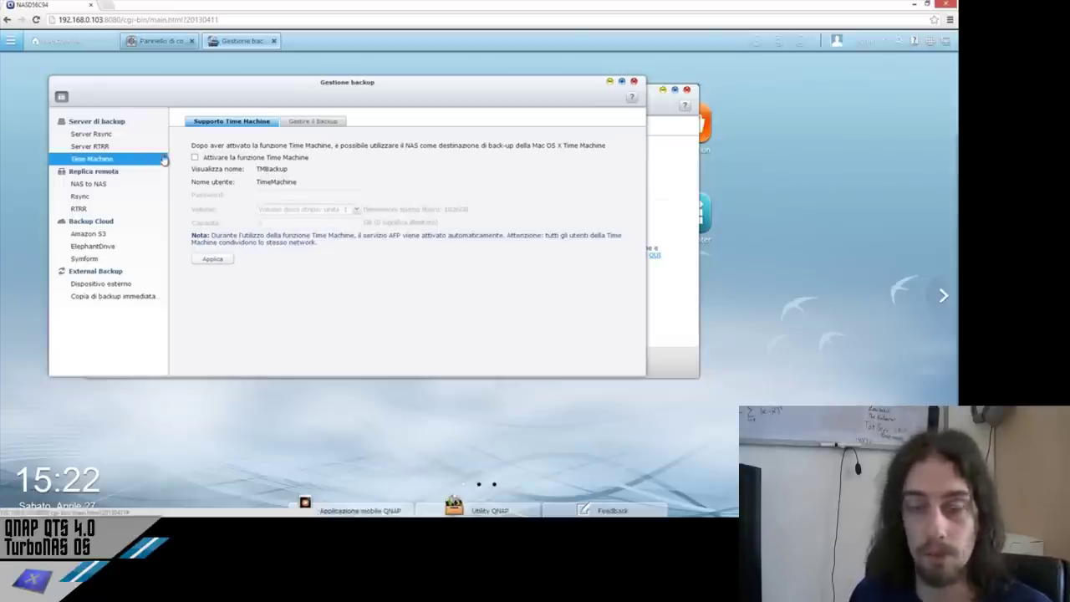
{"action": "left_click", "coordinate": [125, 188]}
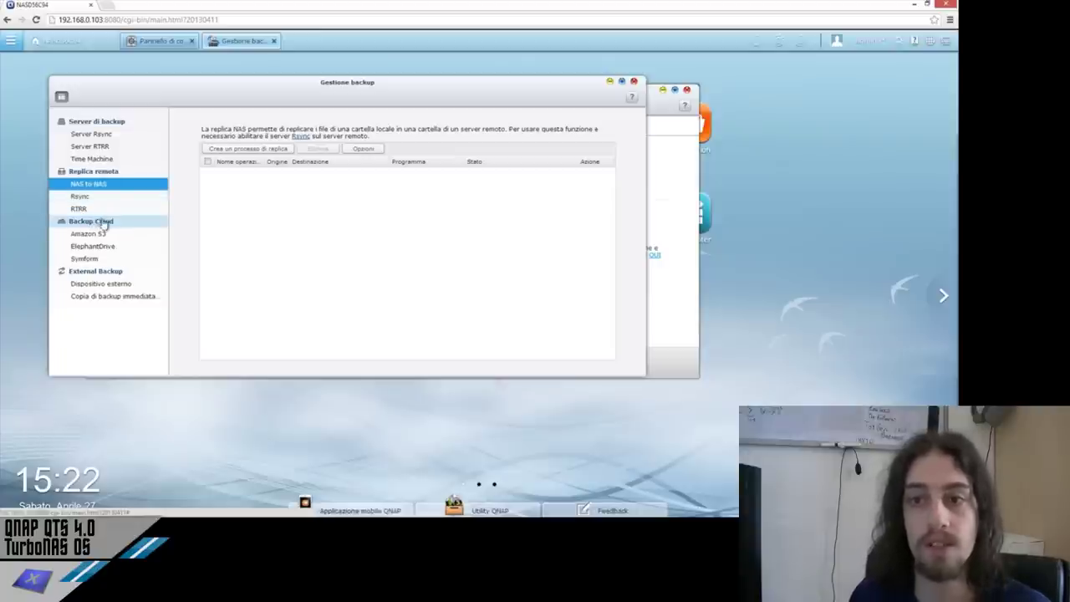
{"action": "left_click", "coordinate": [105, 222]}
{"action": "left_click", "coordinate": [107, 233]}
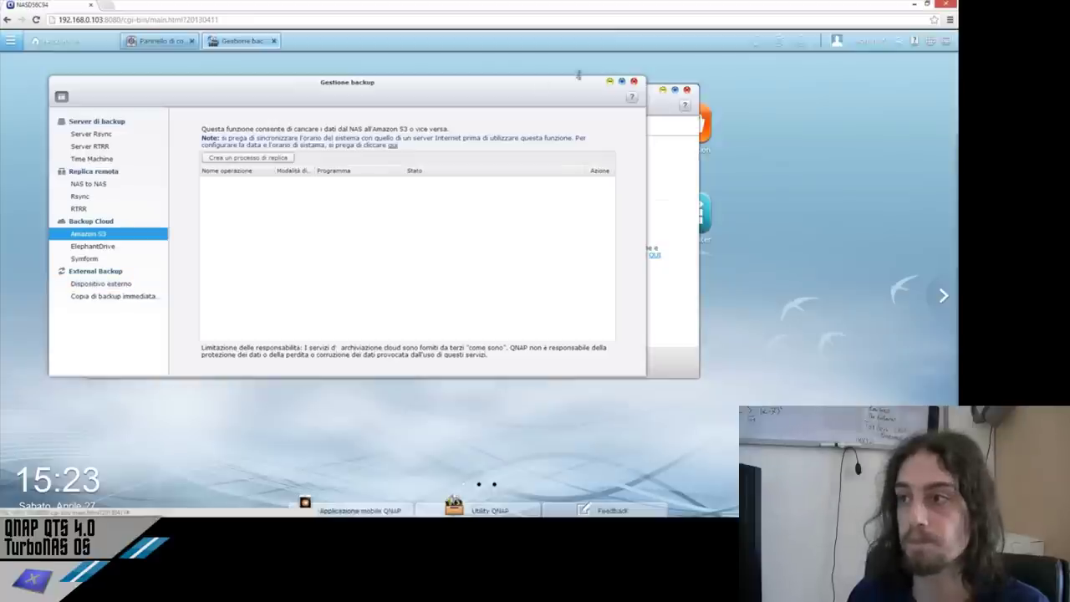
{"action": "left_click", "coordinate": [633, 80]}
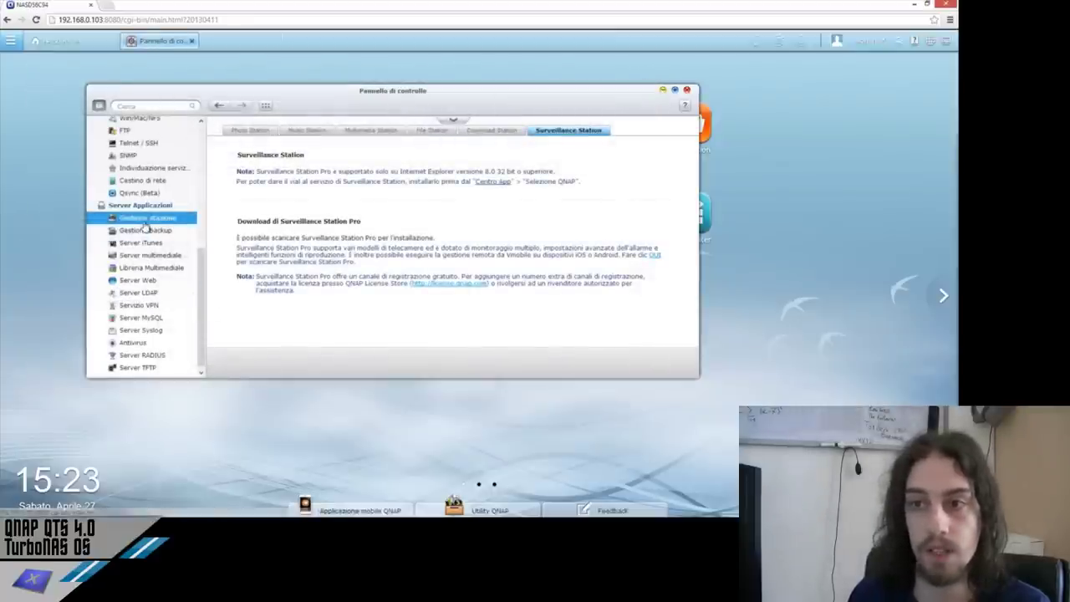
Step: Review the iTunes server options and the QNAP and TwonkyMedia DLNA multimedia server settings
{"action": "left_click", "coordinate": [148, 244]}
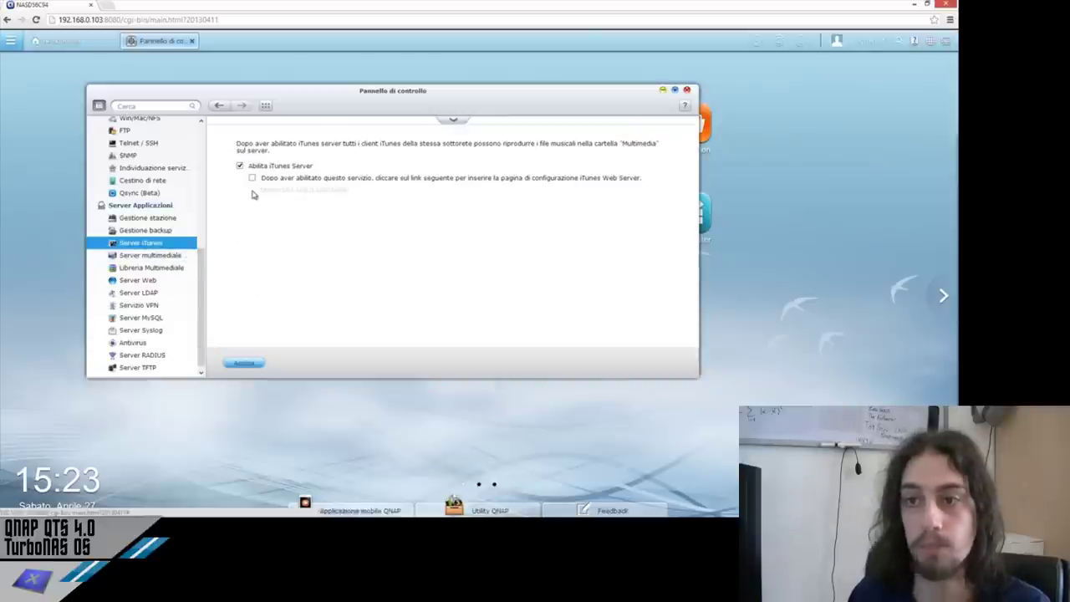
{"action": "left_click", "coordinate": [172, 255]}
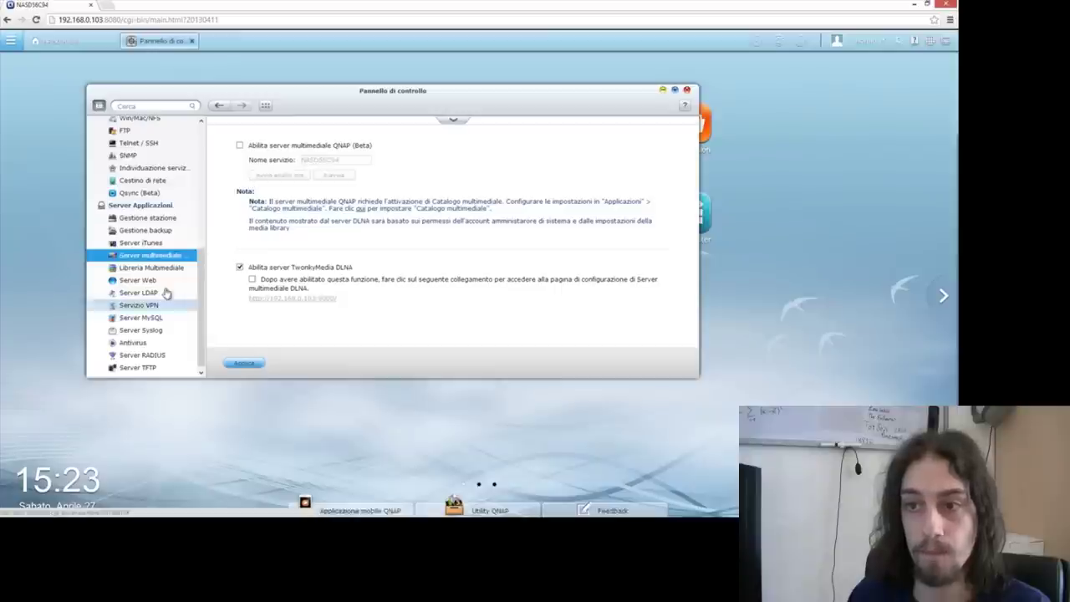
Step: Open Libreria Multimediale and examine its scan settings, media folder list and transcoding settings
{"action": "left_click", "coordinate": [153, 267]}
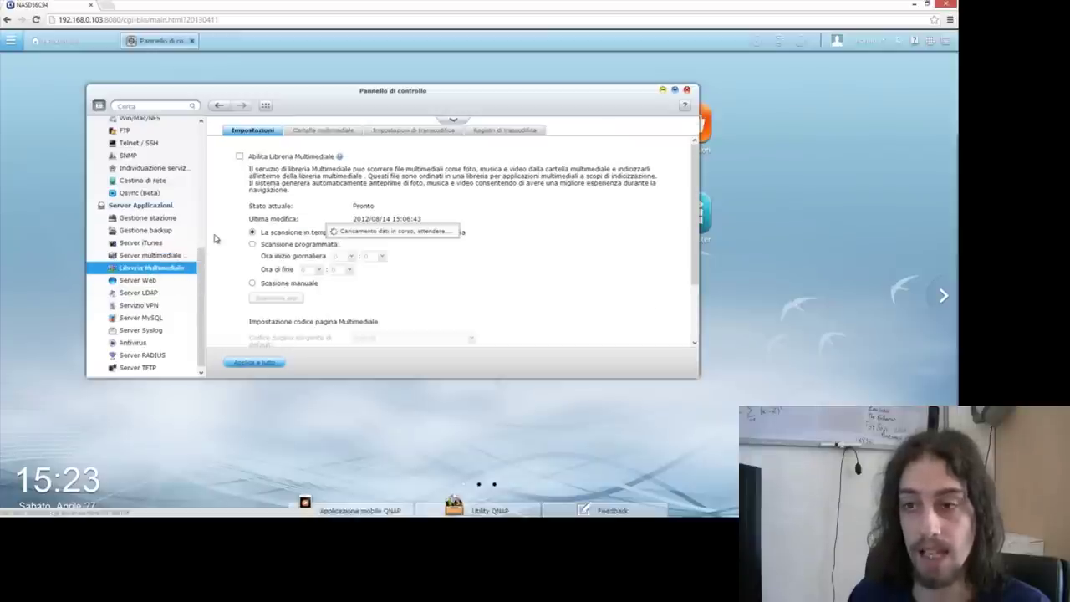
{"action": "left_click", "coordinate": [240, 156]}
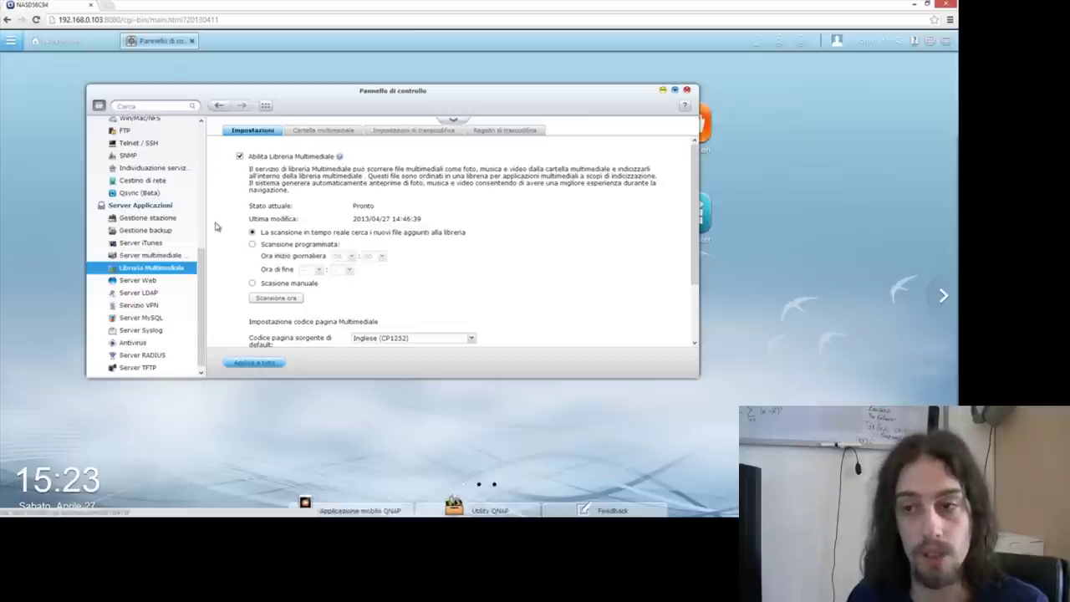
{"action": "scroll", "coordinate": [225, 251], "scroll_direction": "down", "scroll_amount": 2}
{"action": "scroll", "coordinate": [227, 256], "scroll_direction": "up", "scroll_amount": 2}
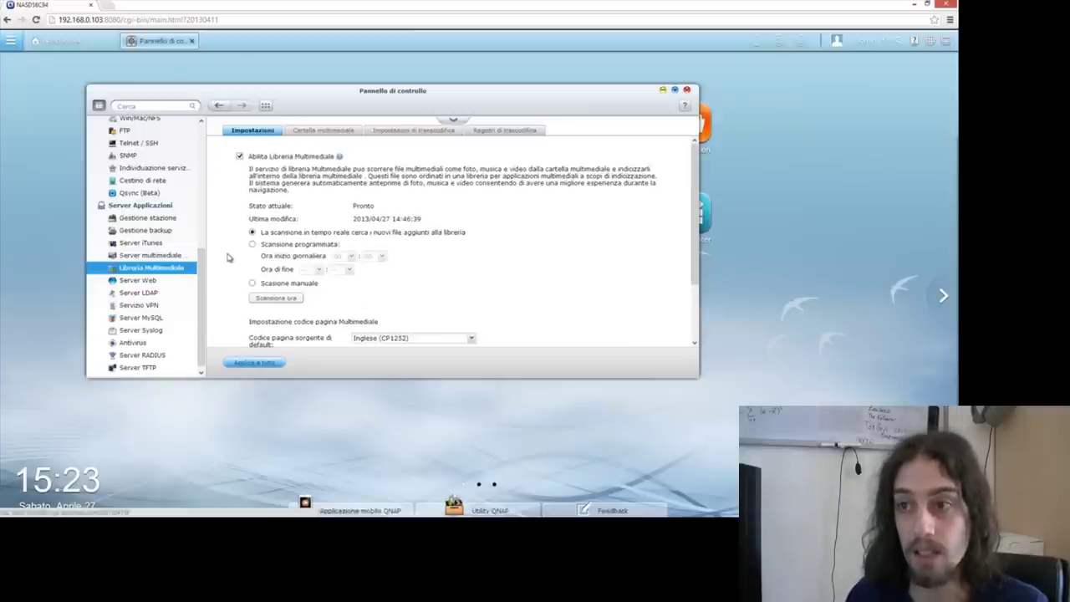
{"action": "left_click", "coordinate": [315, 140]}
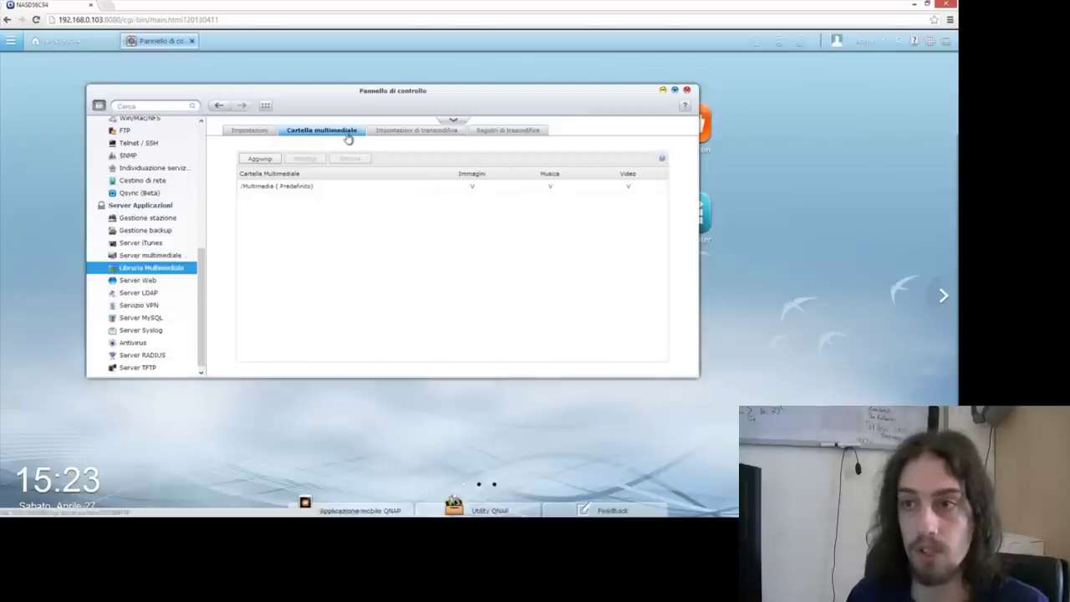
{"action": "left_click", "coordinate": [407, 132]}
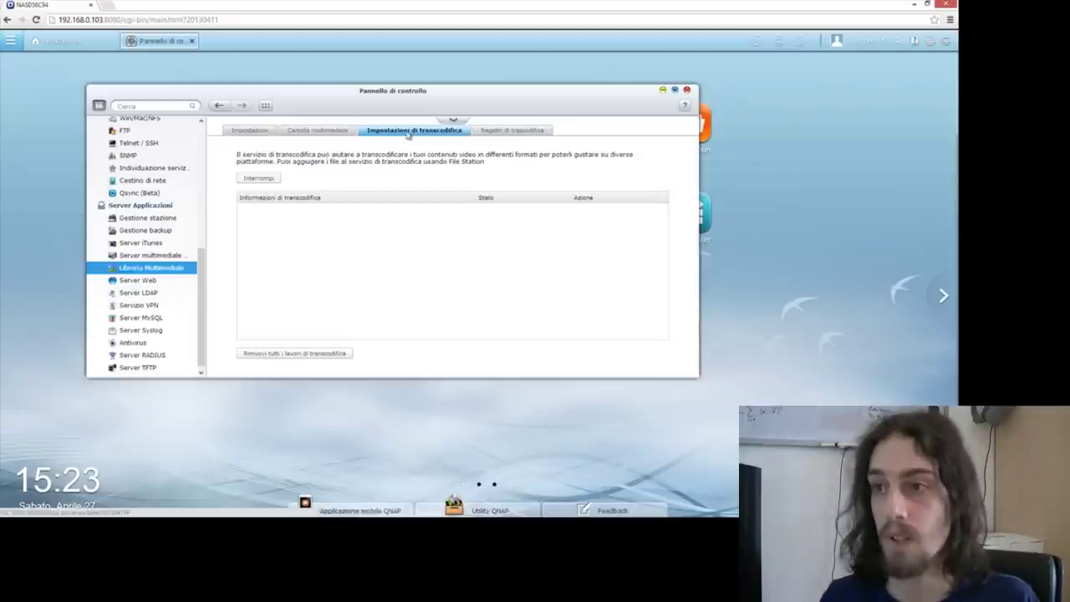
Step: Open Server Web and examine the port, SSL and WebDAV options plus the maintenance and php.ini sections
{"action": "left_click", "coordinate": [153, 283]}
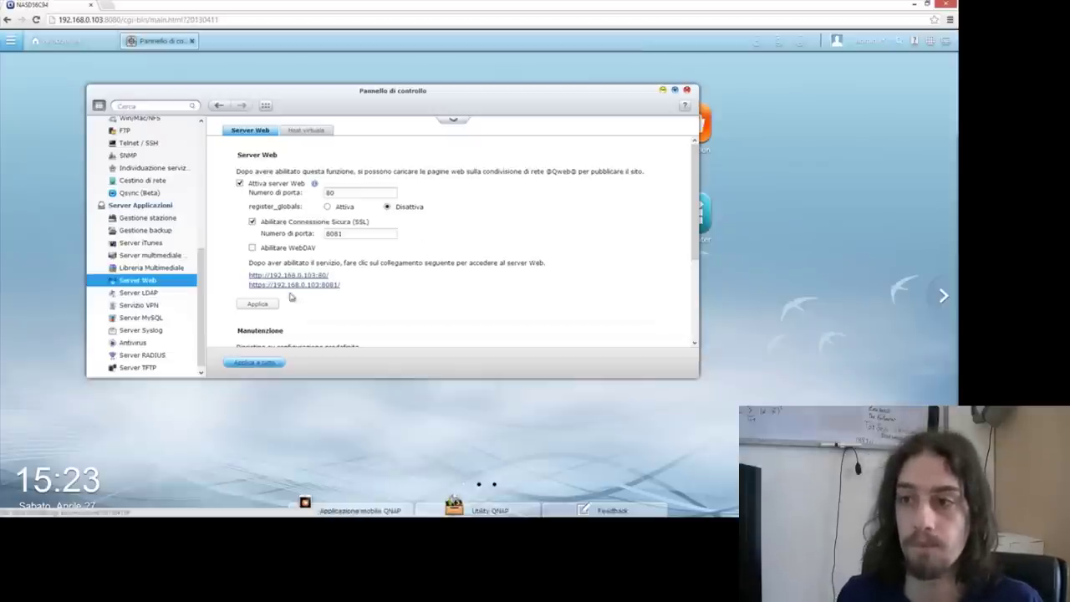
{"action": "scroll", "coordinate": [291, 296], "scroll_direction": "down", "scroll_amount": 3}
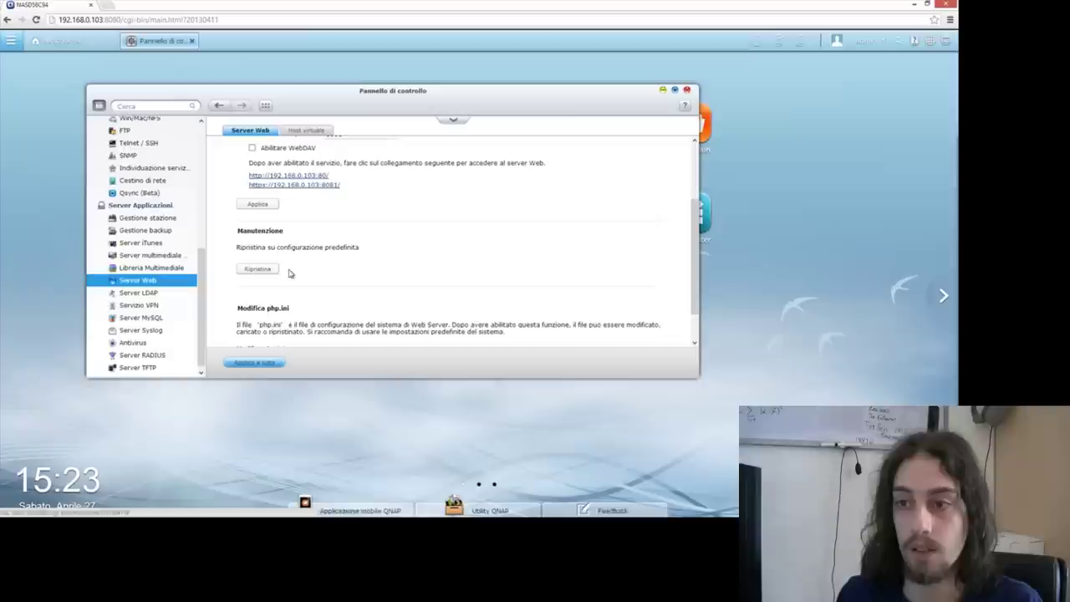
{"action": "scroll", "coordinate": [290, 273], "scroll_direction": "up", "scroll_amount": 3}
Step: Review the Server LDAP settings and the general and PPTP server settings under Servizio VPN
{"action": "left_click", "coordinate": [167, 297]}
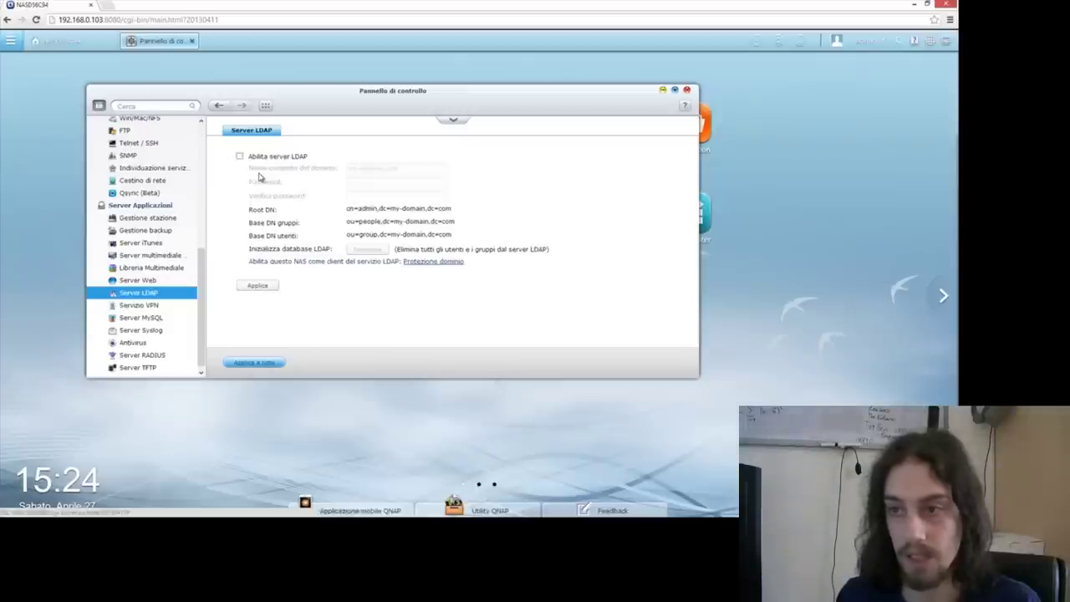
{"action": "left_click", "coordinate": [155, 308]}
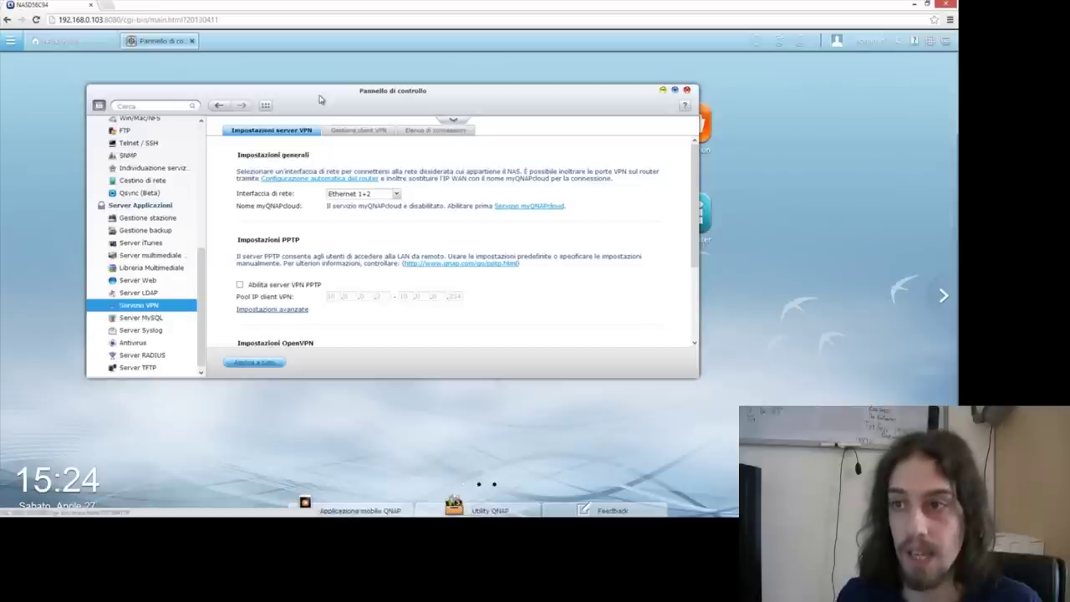
Step: Review the Server MySQL options and the server settings, filter settings and log viewer under Server Syslog
{"action": "left_click", "coordinate": [165, 320]}
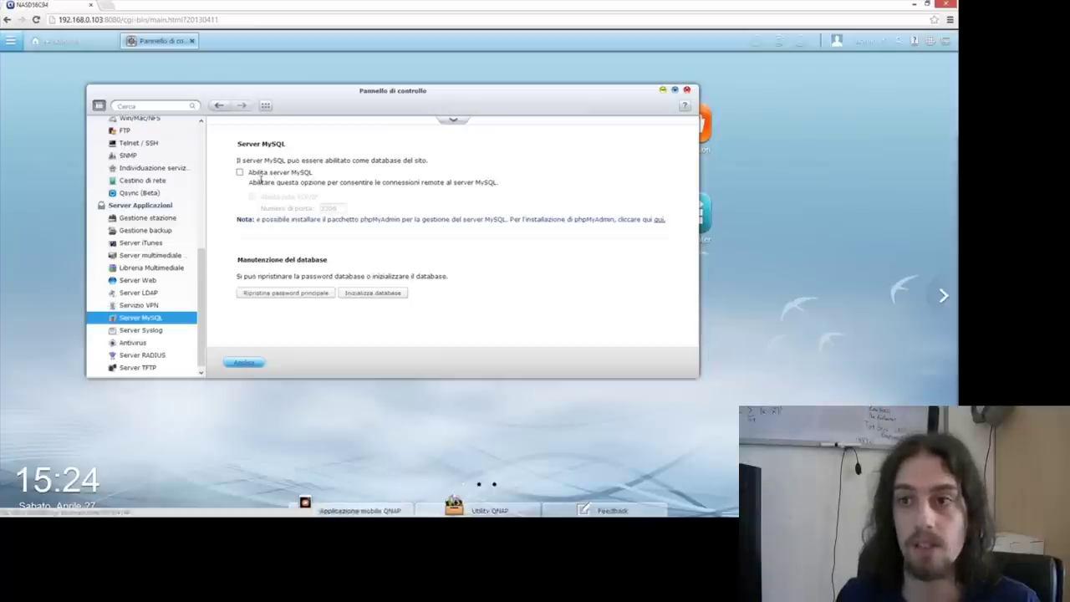
{"action": "left_click", "coordinate": [138, 333]}
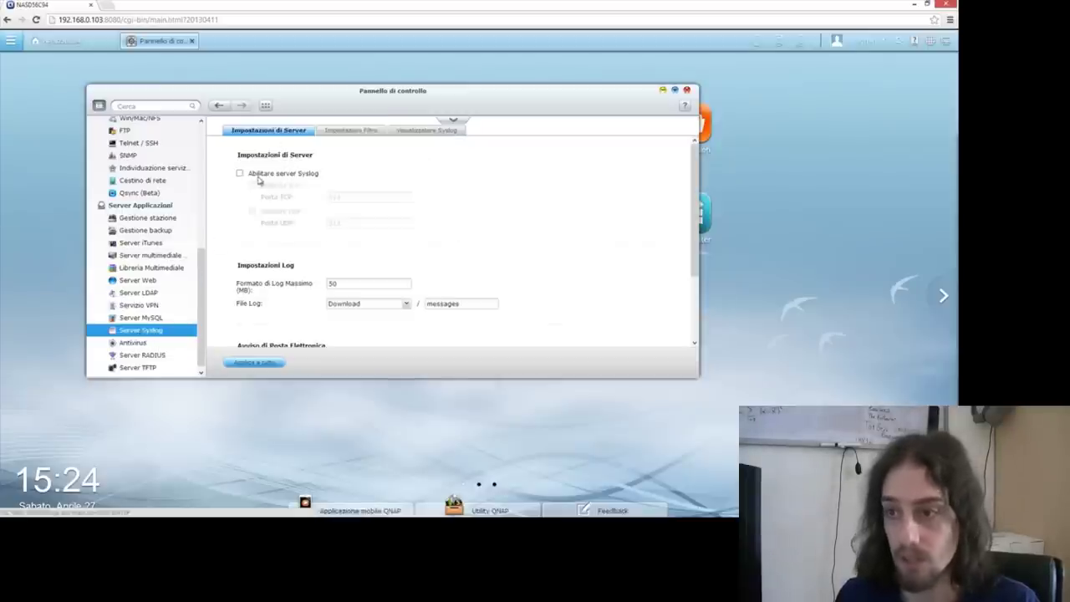
{"action": "left_click", "coordinate": [335, 136]}
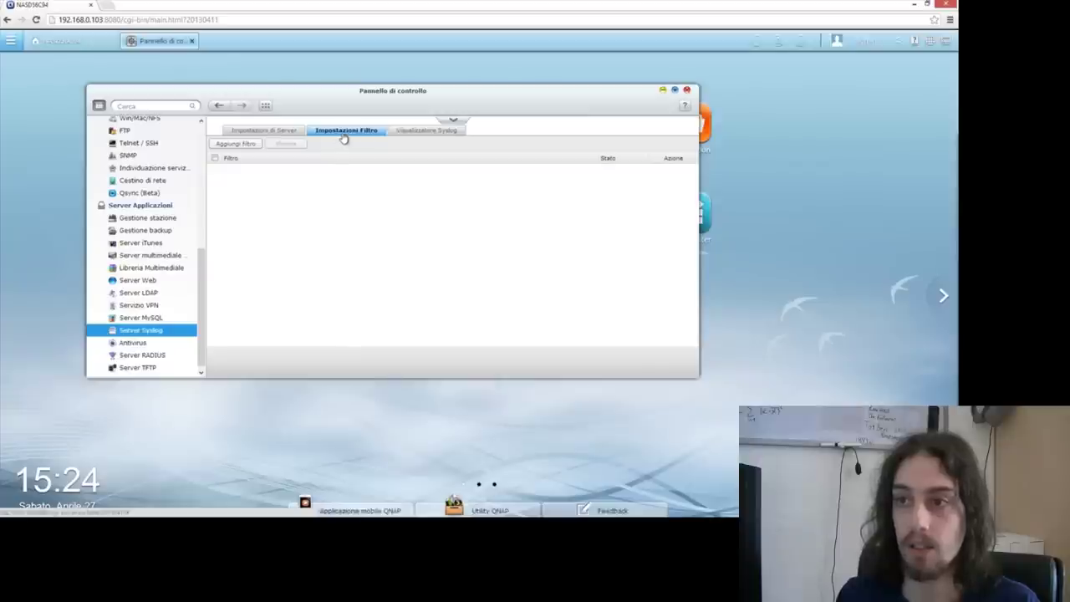
{"action": "left_click", "coordinate": [411, 132]}
Step: Open Antivirus and examine its overview and update options, scan jobs, reports and quarantine pages
{"action": "left_click", "coordinate": [132, 343]}
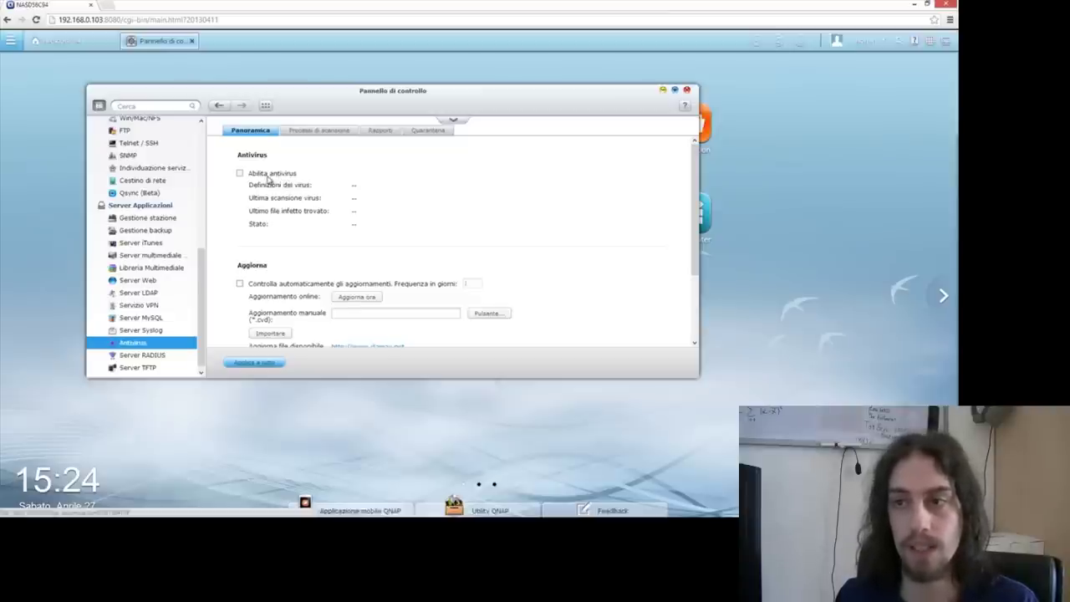
{"action": "scroll", "coordinate": [296, 303], "scroll_direction": "down", "scroll_amount": 1}
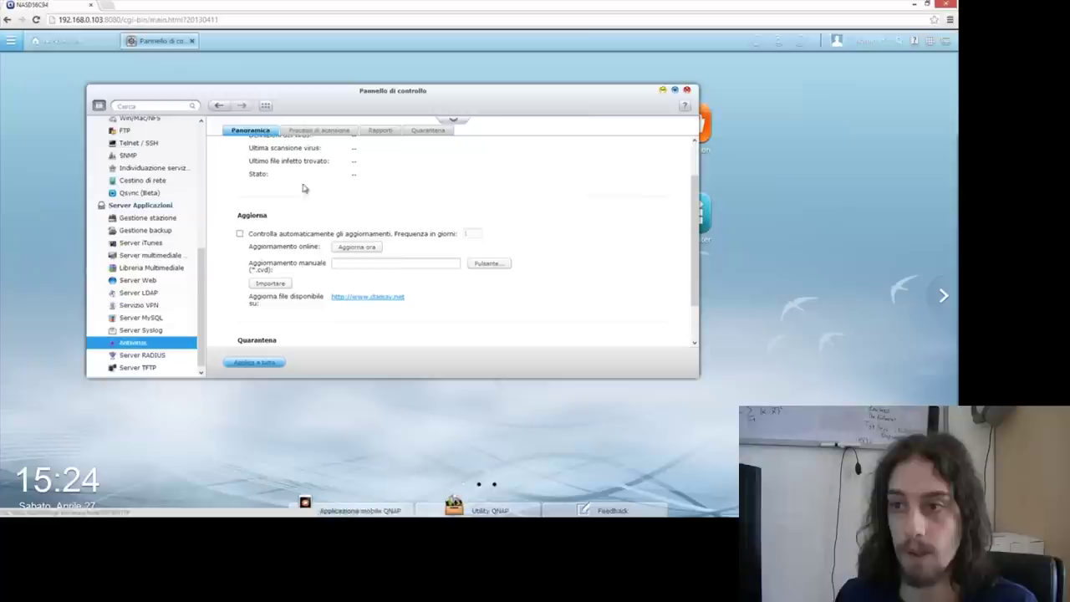
{"action": "left_click", "coordinate": [311, 130]}
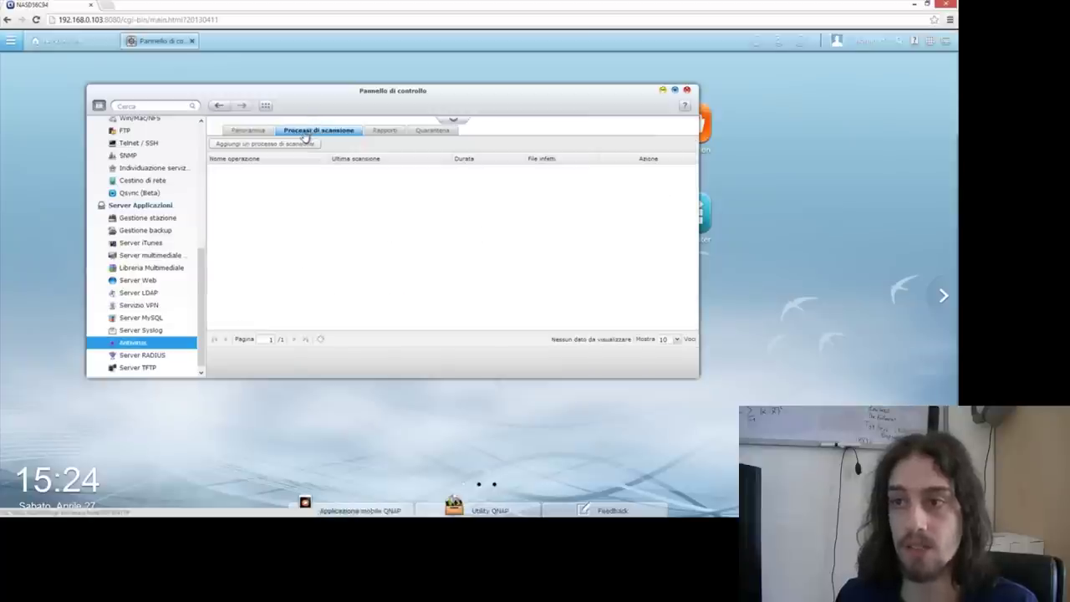
{"action": "left_click", "coordinate": [377, 132]}
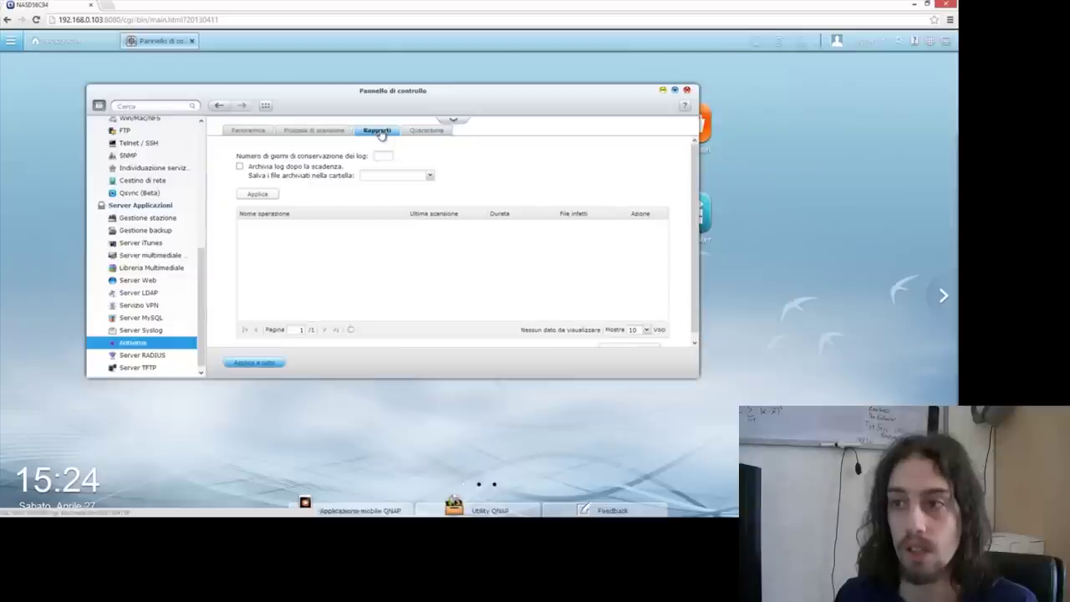
{"action": "left_click", "coordinate": [422, 132]}
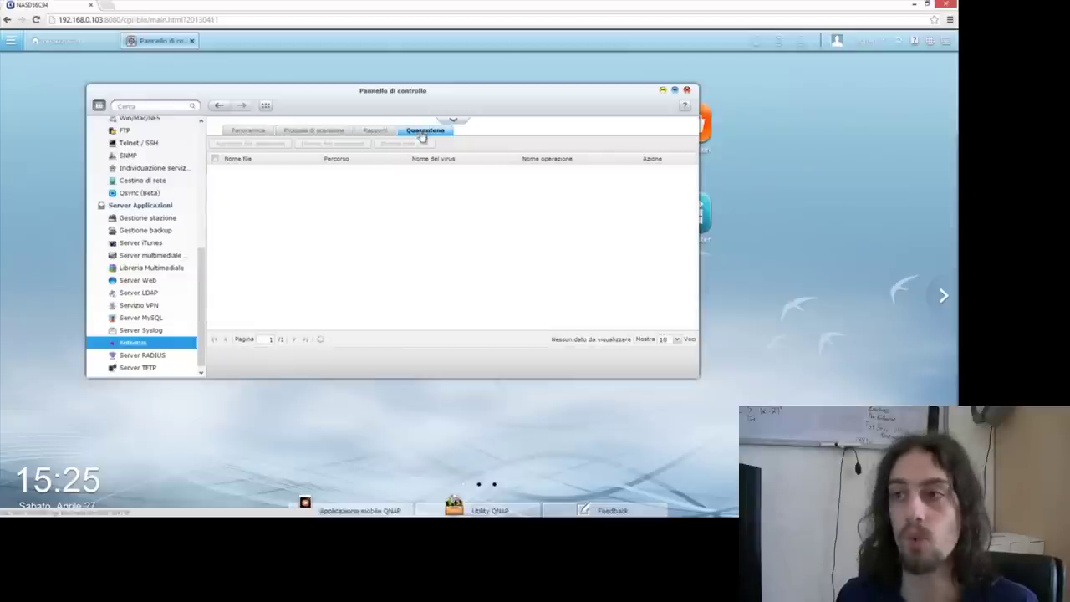
Step: Review the server settings, clients and users under Server RADIUS, and open the Server TFTP settings
{"action": "left_click", "coordinate": [140, 357]}
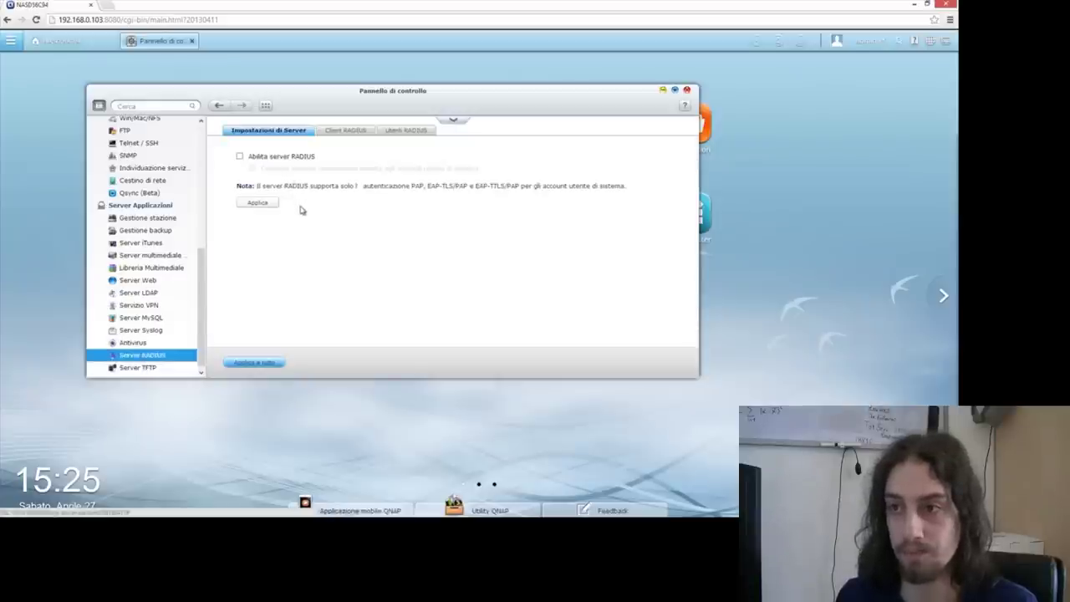
{"action": "left_click", "coordinate": [339, 133]}
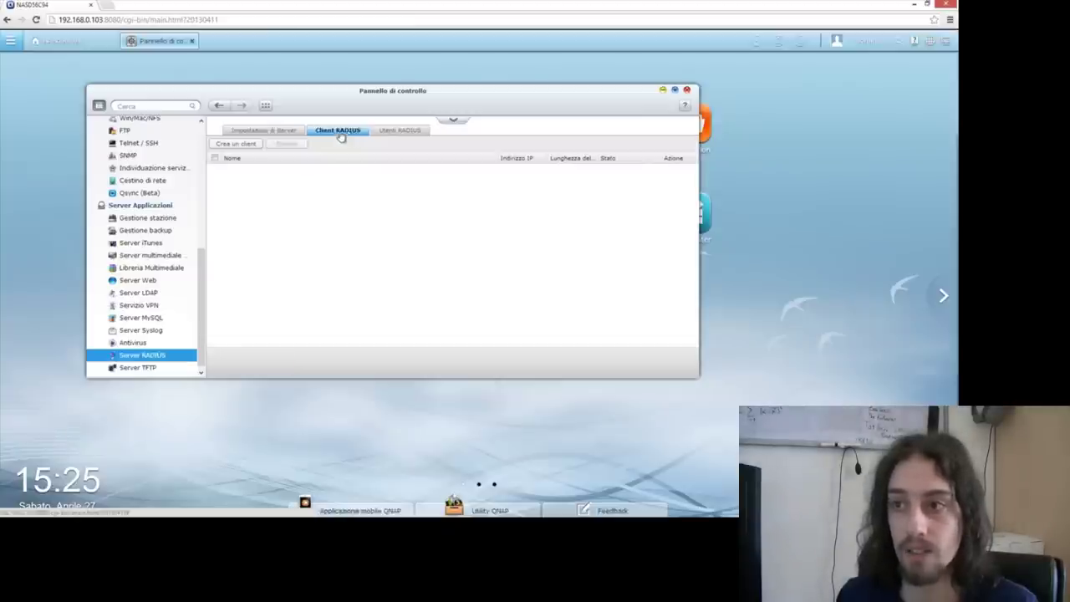
{"action": "left_click", "coordinate": [385, 134]}
{"action": "left_click", "coordinate": [149, 366]}
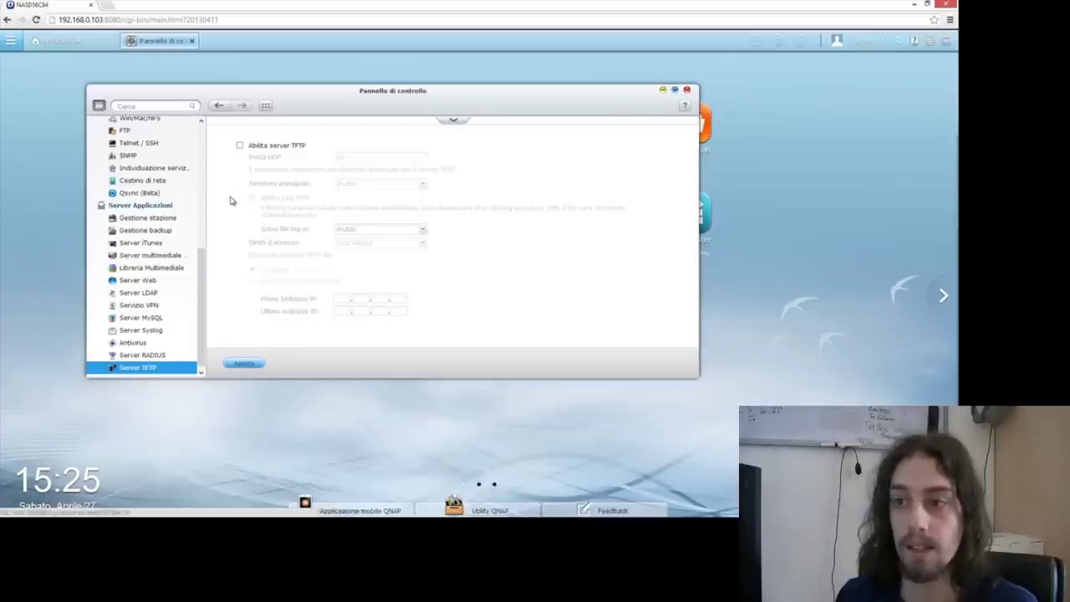
Step: Return to the Control Panel's Panoramica page, look over all its settings categories, and close the Control Panel
{"action": "left_click_drag", "start_coordinate": [203, 275], "coordinate": [205, 154]}
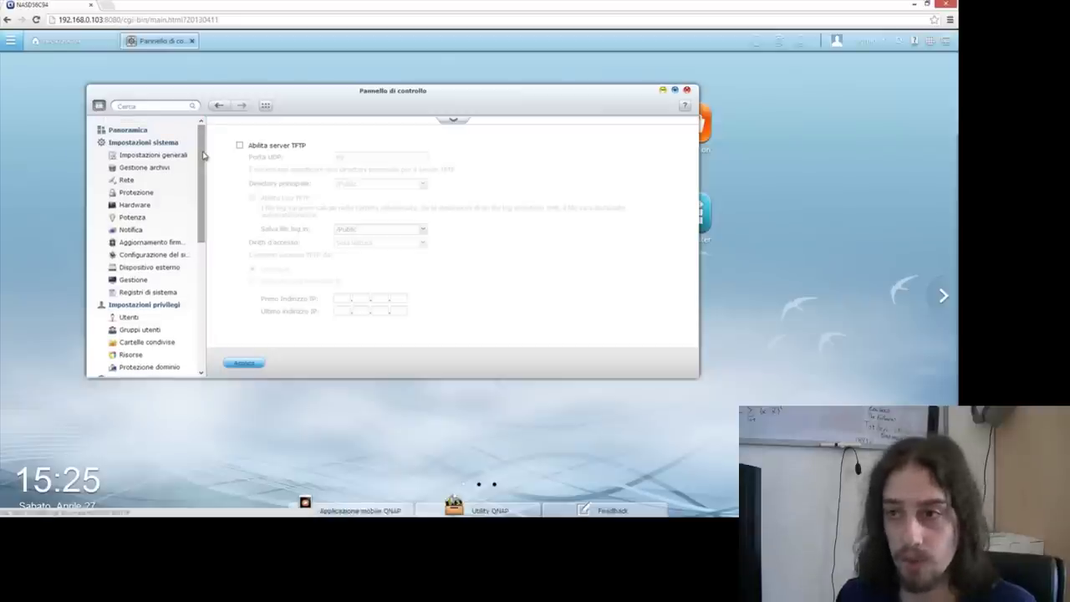
{"action": "left_click_drag", "start_coordinate": [203, 155], "coordinate": [191, 310]}
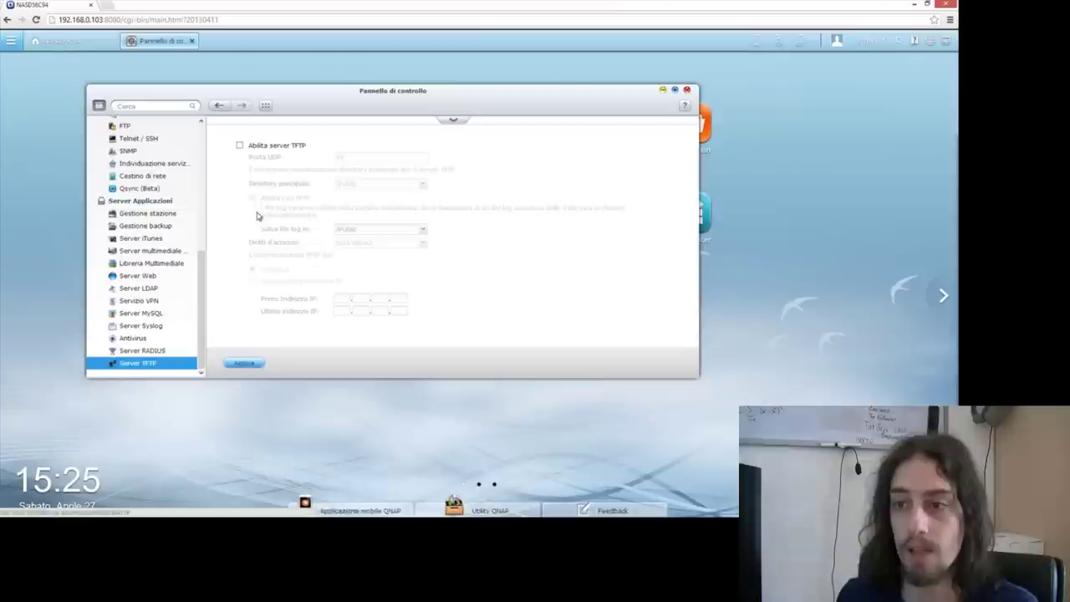
{"action": "left_click_drag", "start_coordinate": [205, 265], "coordinate": [203, 140]}
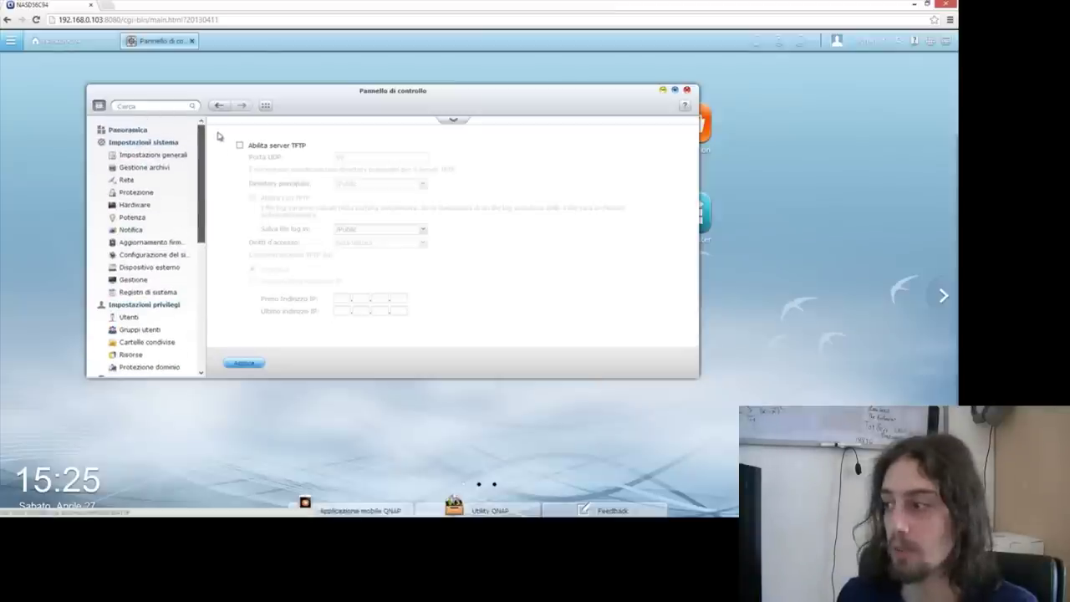
{"action": "left_click", "coordinate": [136, 132]}
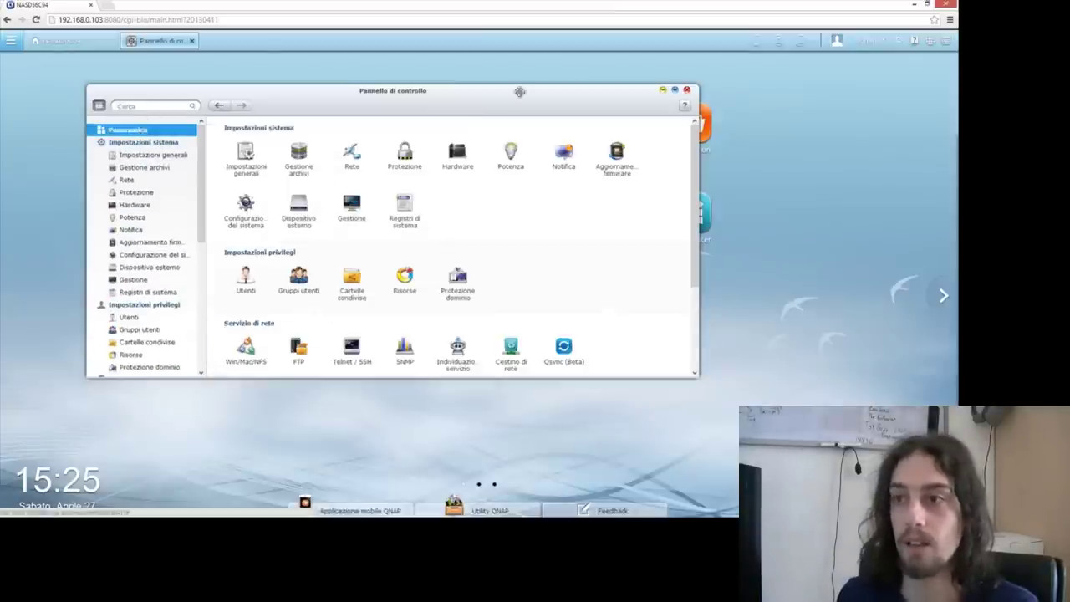
{"action": "left_click_drag", "start_coordinate": [693, 151], "coordinate": [693, 232]}
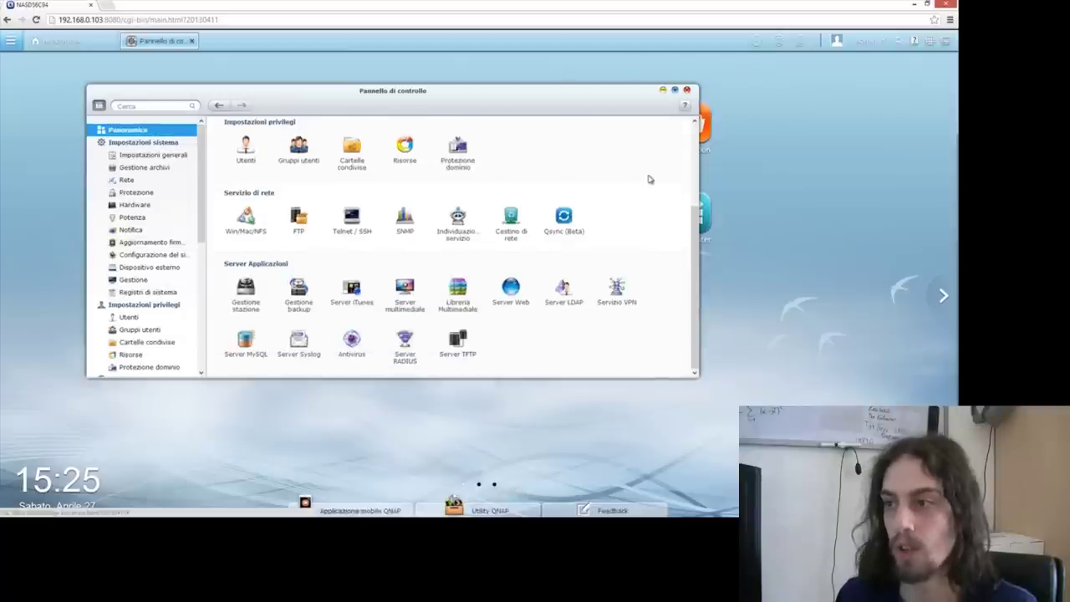
{"action": "left_click", "coordinate": [686, 89]}
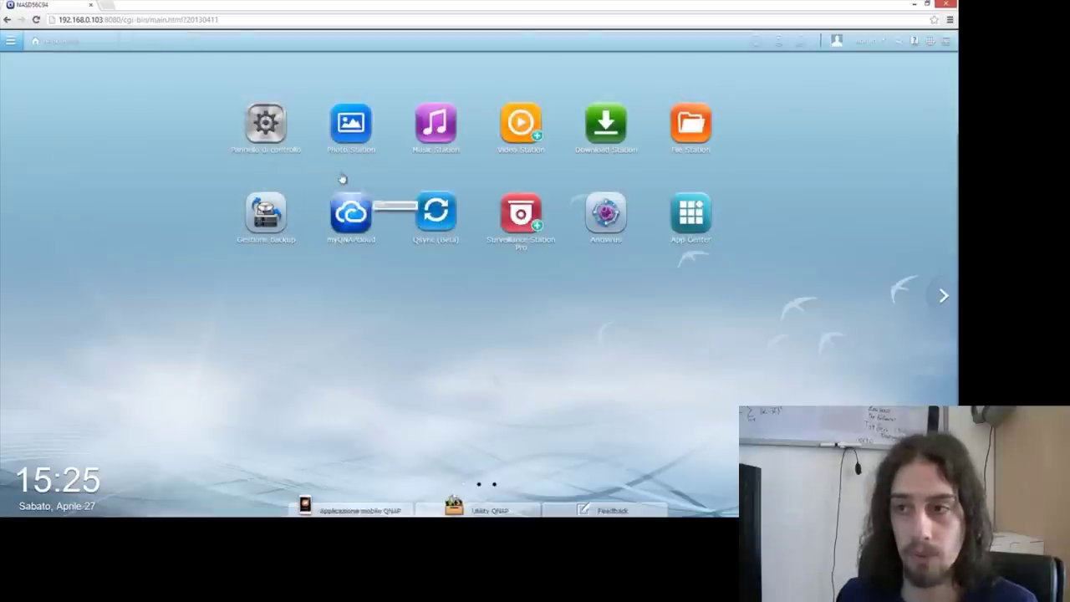
Step: Open Photo Station in an enlarged window, view its Presentazione and Condivisione comunità sections, and close it
{"action": "left_click", "coordinate": [343, 125]}
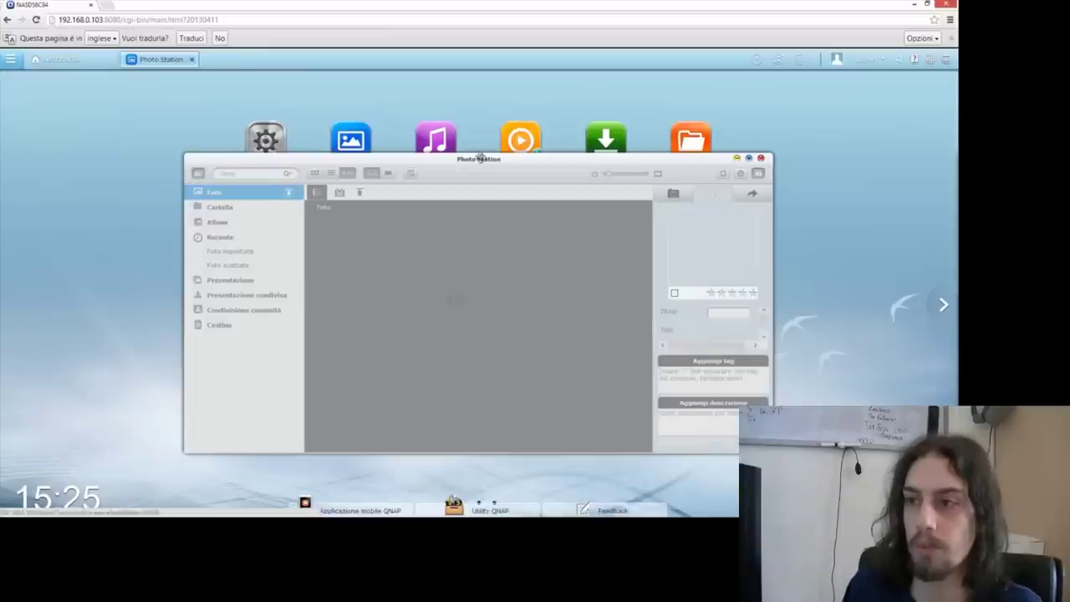
{"action": "left_click_drag", "start_coordinate": [480, 158], "coordinate": [328, 92]}
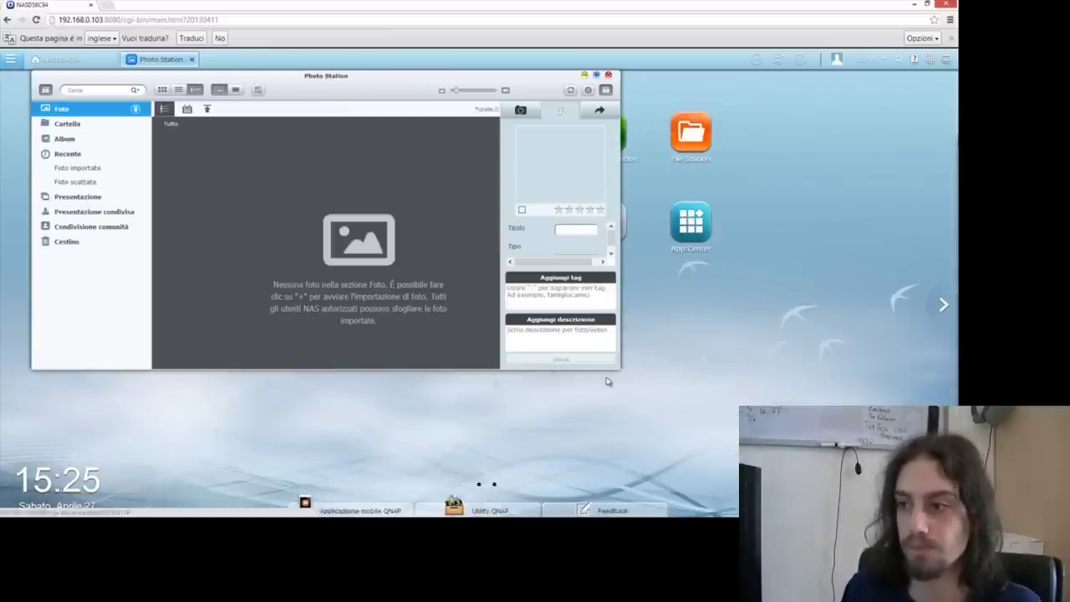
{"action": "left_click_drag", "start_coordinate": [618, 369], "coordinate": [637, 470]}
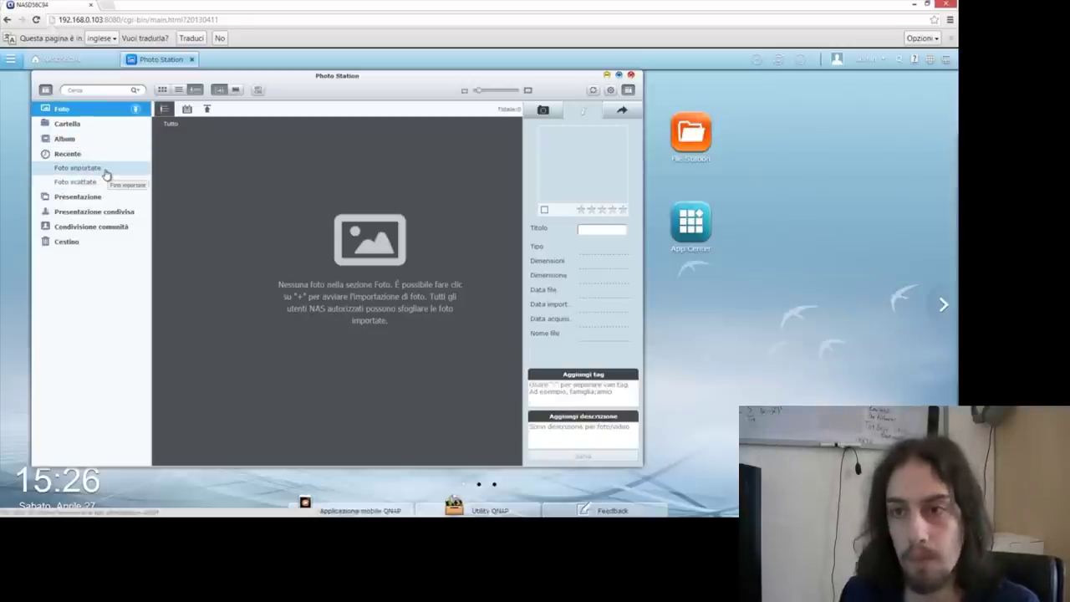
{"action": "left_click", "coordinate": [104, 198]}
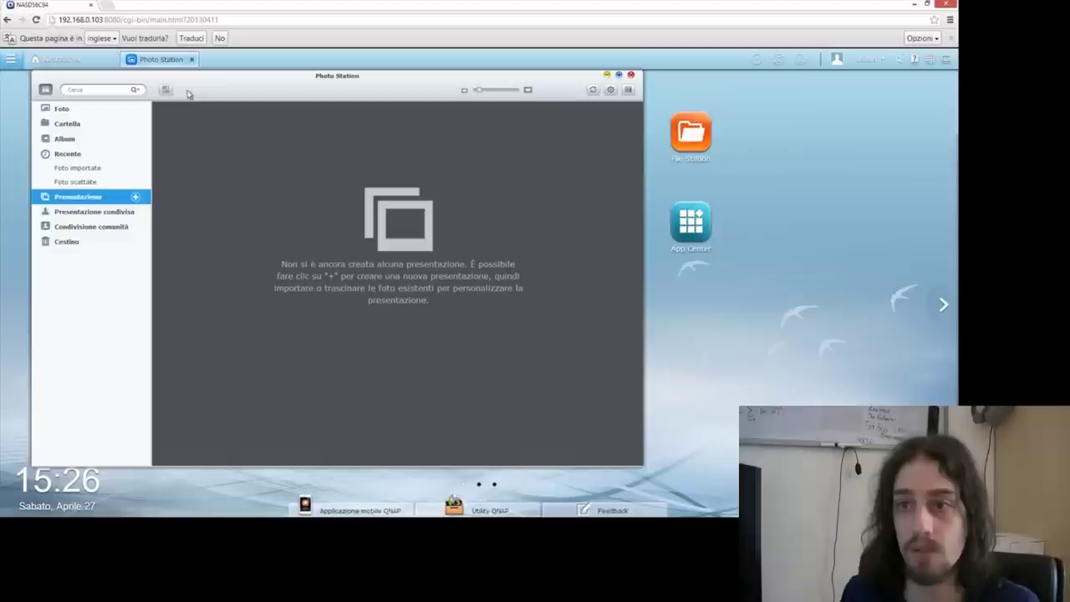
{"action": "left_click", "coordinate": [99, 227]}
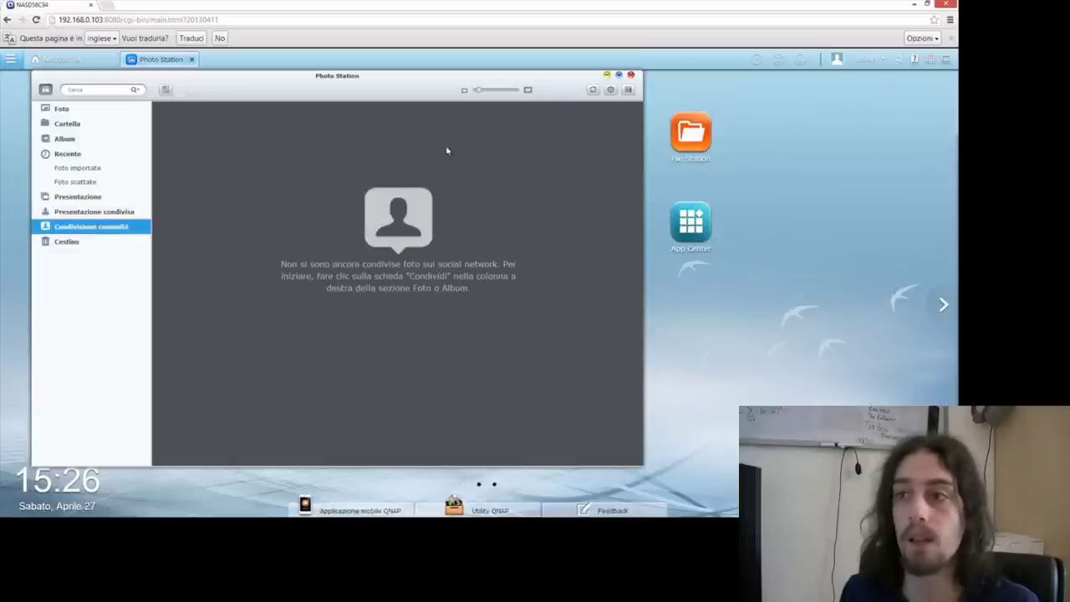
{"action": "left_click", "coordinate": [632, 76]}
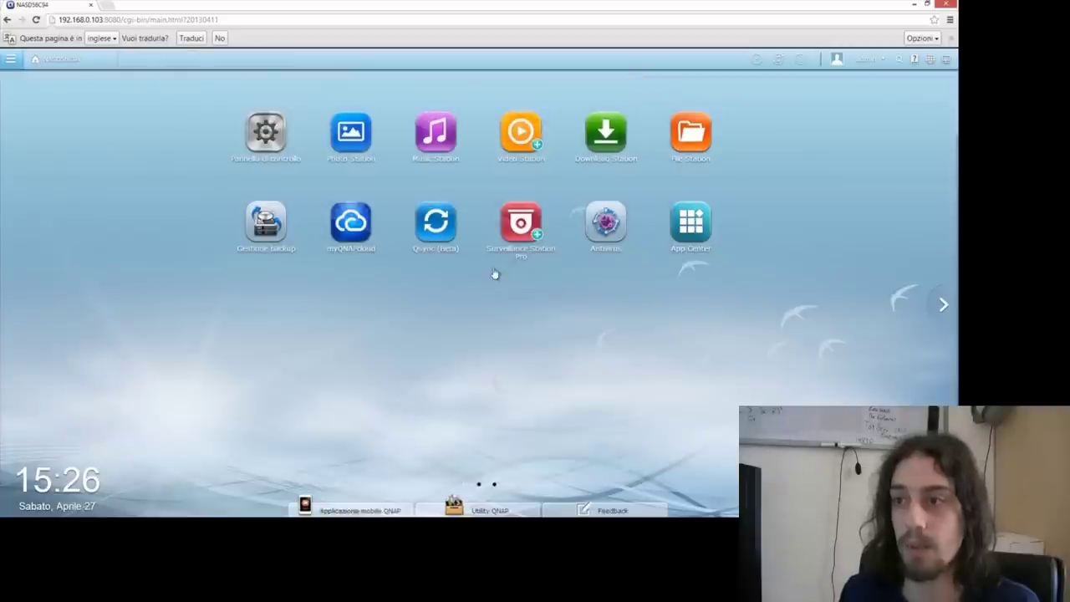
Step: Open Music Station, reposition and resize its window to examine the library sections and player, and close it
{"action": "left_click", "coordinate": [435, 134]}
{"action": "left_click_drag", "start_coordinate": [507, 149], "coordinate": [329, 90]}
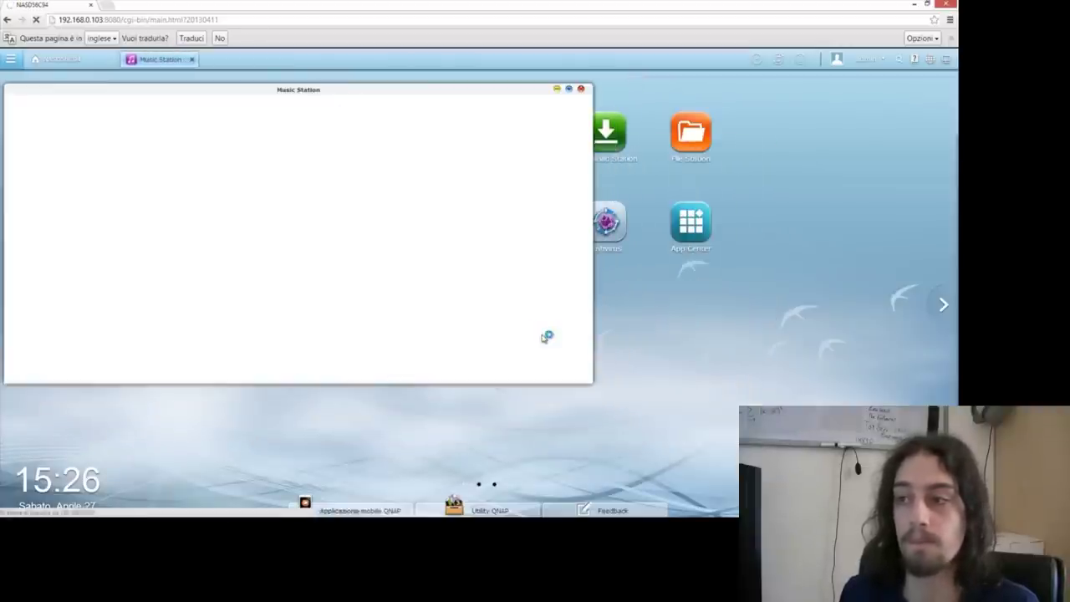
{"action": "left_click_drag", "start_coordinate": [593, 383], "coordinate": [514, 468]}
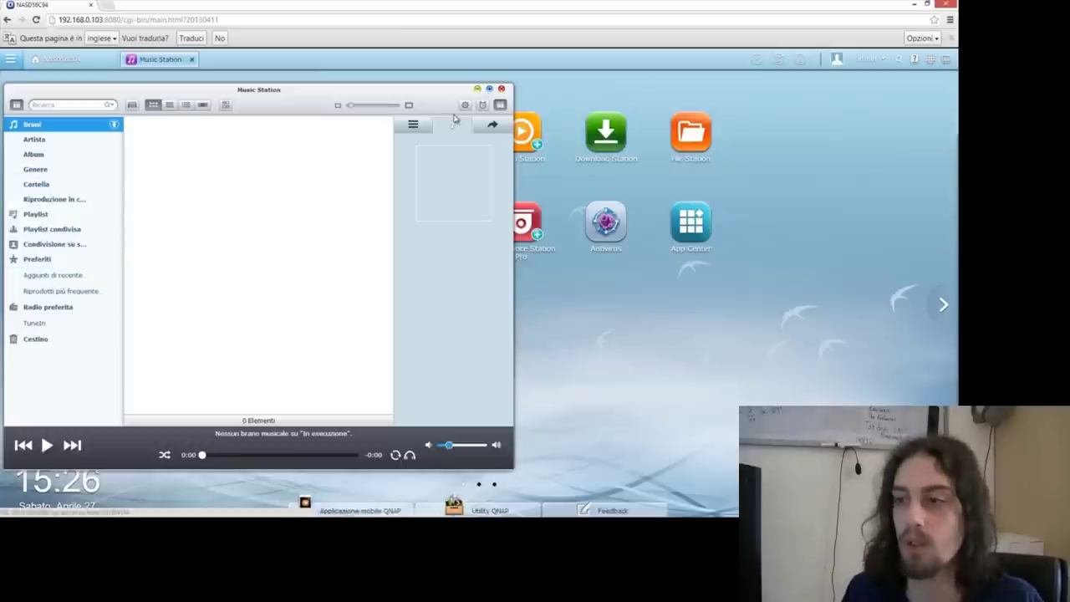
{"action": "left_click", "coordinate": [500, 89]}
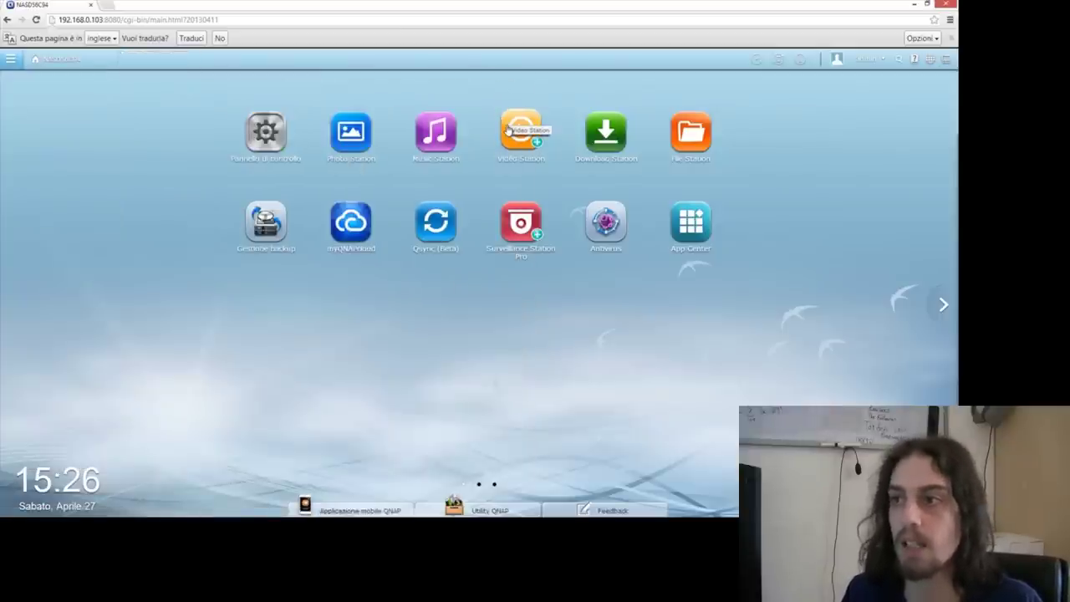
Step: View the Video Station details page from its desktop shortcut, and close App Center without adding the app
{"action": "left_click", "coordinate": [508, 129]}
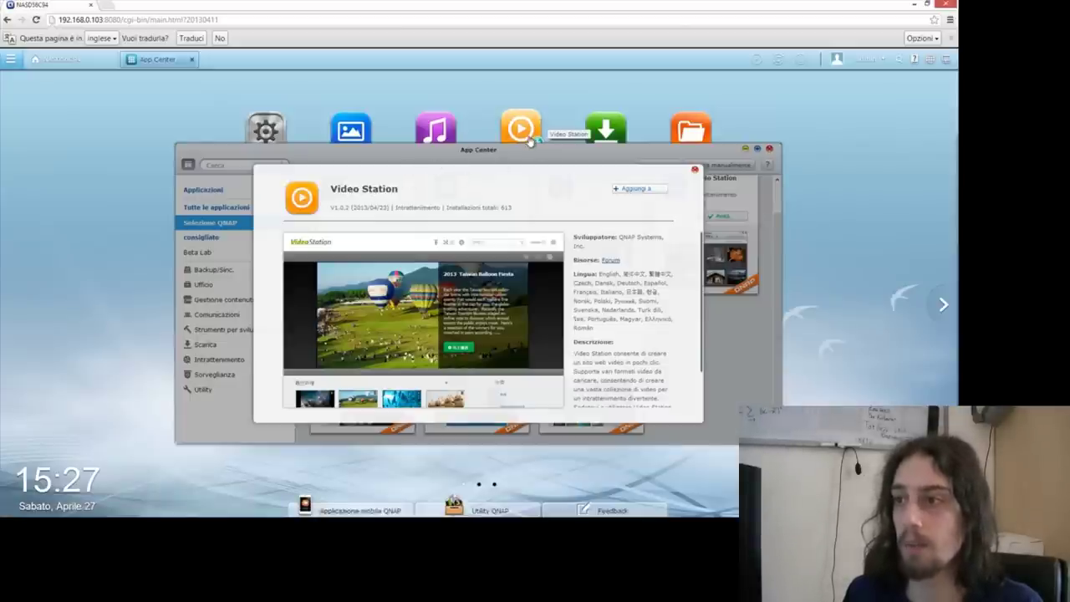
{"action": "left_click", "coordinate": [694, 170]}
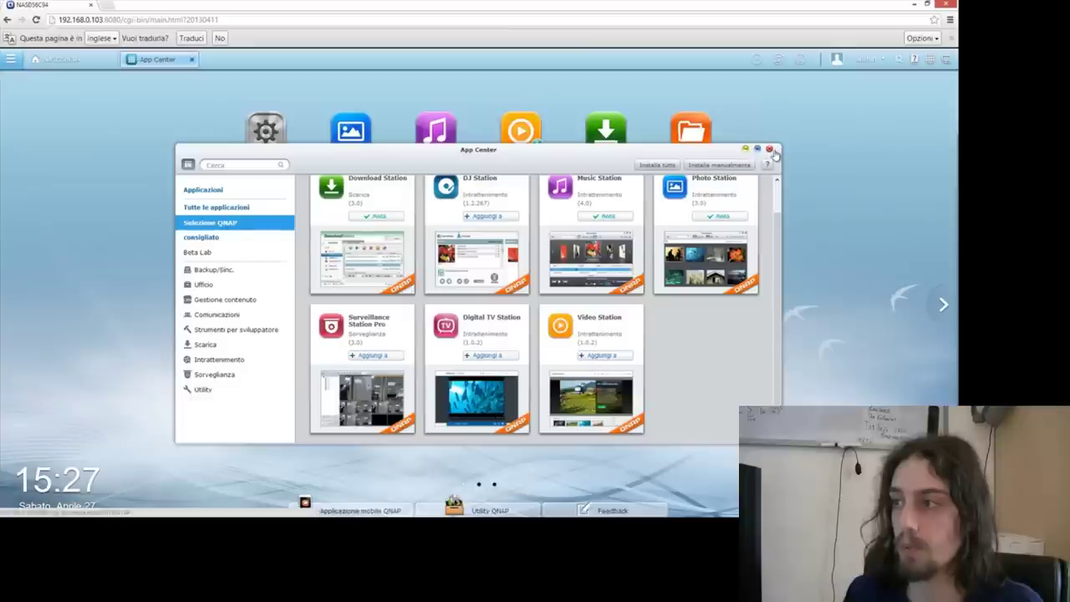
{"action": "left_click", "coordinate": [771, 150]}
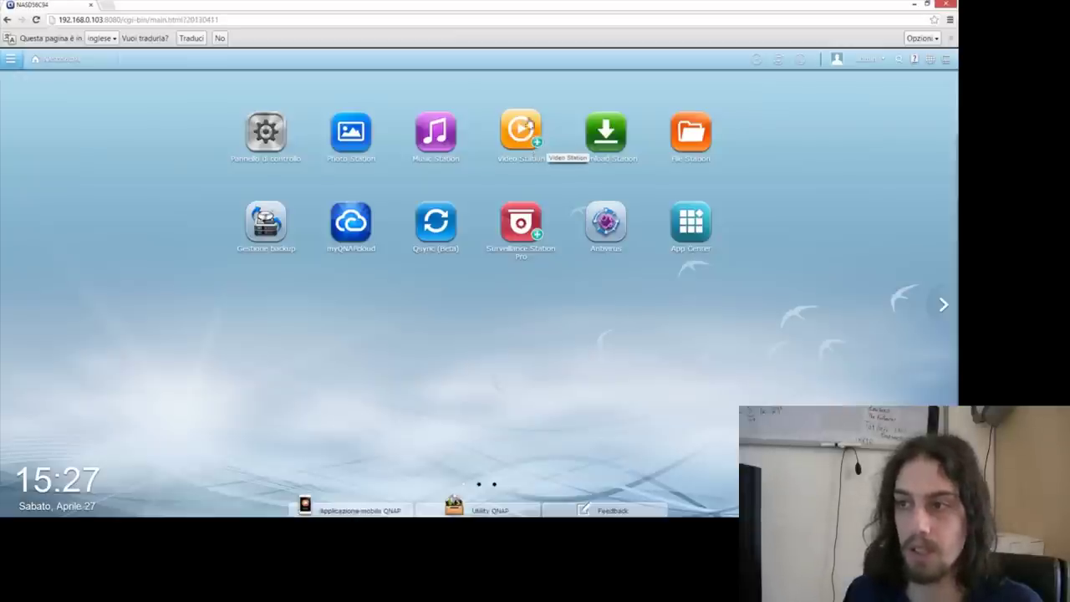
Step: Reopen App Center through Video Station, dismiss the details page, and view the Selezione QNAP, consigliato and Tutte le applicazioni listings
{"action": "left_click", "coordinate": [516, 141]}
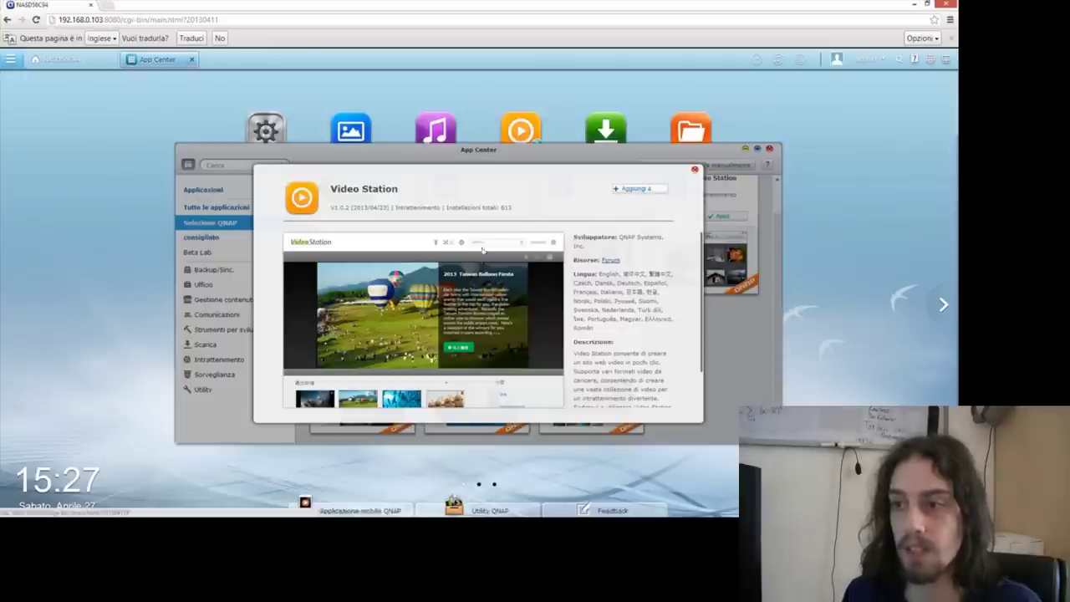
{"action": "left_click", "coordinate": [695, 173]}
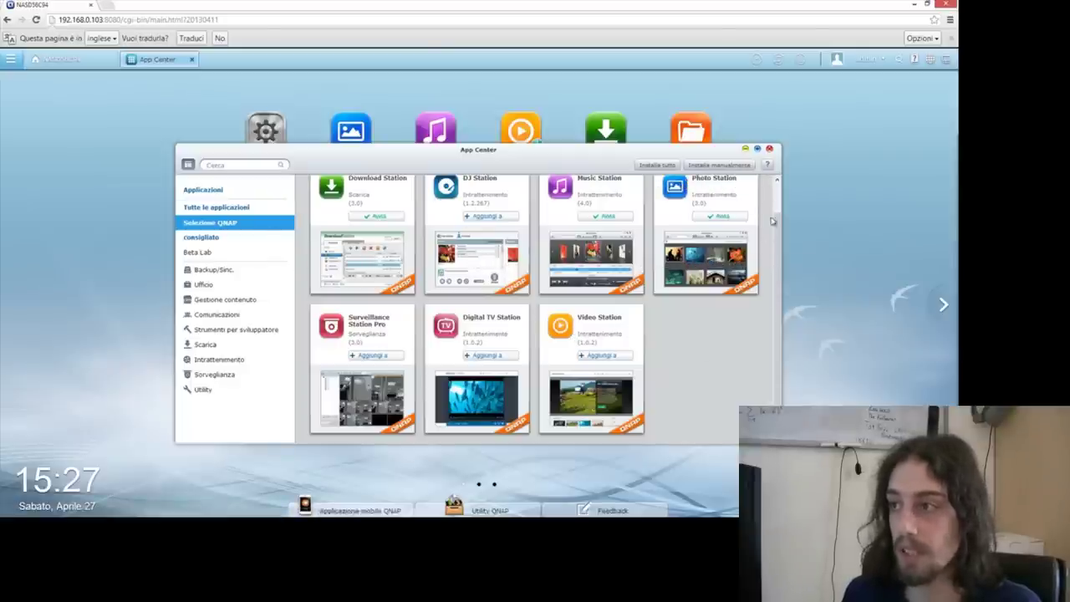
{"action": "left_click_drag", "start_coordinate": [780, 204], "coordinate": [771, 247]}
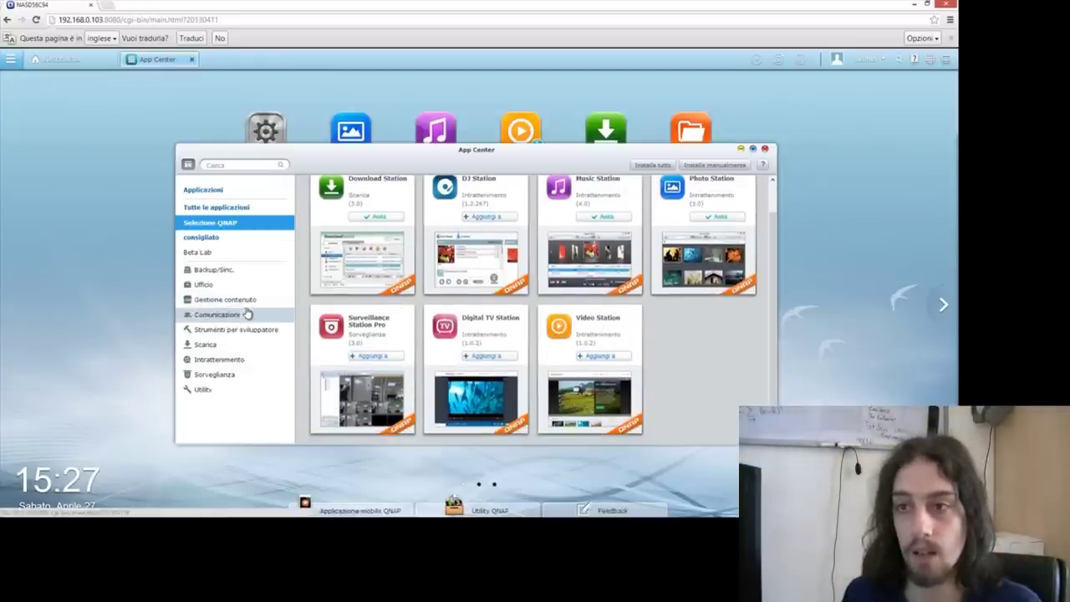
{"action": "left_click", "coordinate": [219, 238]}
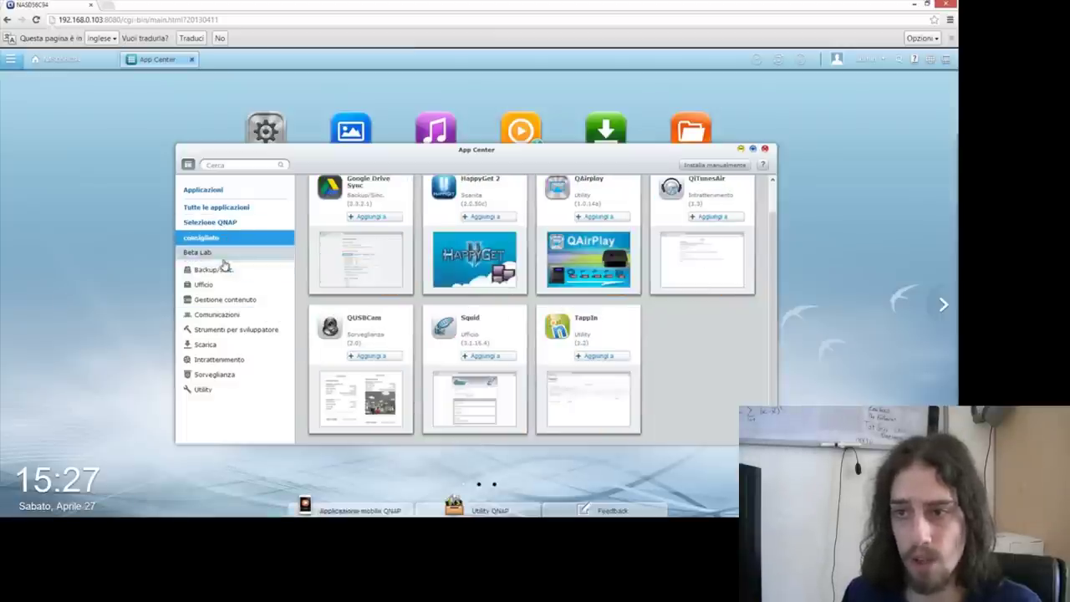
{"action": "left_click", "coordinate": [215, 208]}
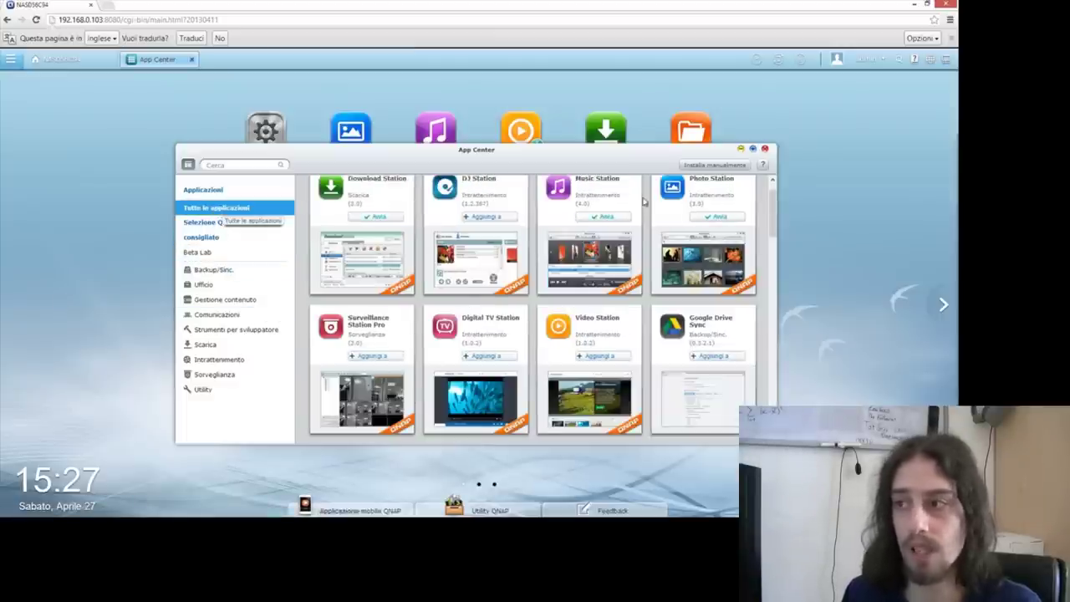
Step: Enlarge the App Center window, browse the entire Tutte le applicazioni list, and close App Center
{"action": "left_click_drag", "start_coordinate": [593, 153], "coordinate": [410, 82]}
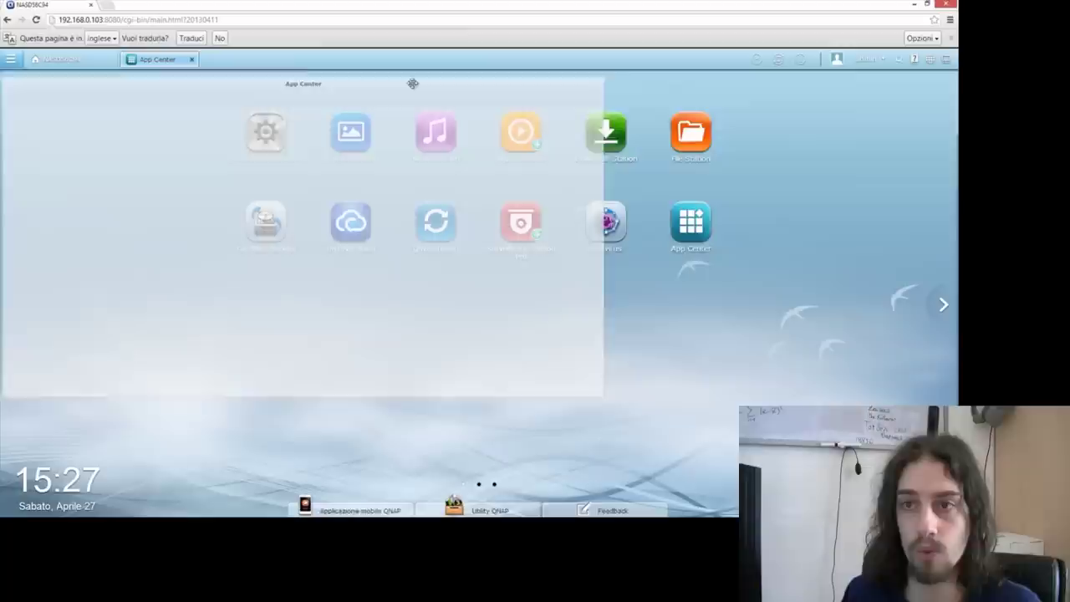
{"action": "left_click_drag", "start_coordinate": [591, 373], "coordinate": [592, 494]}
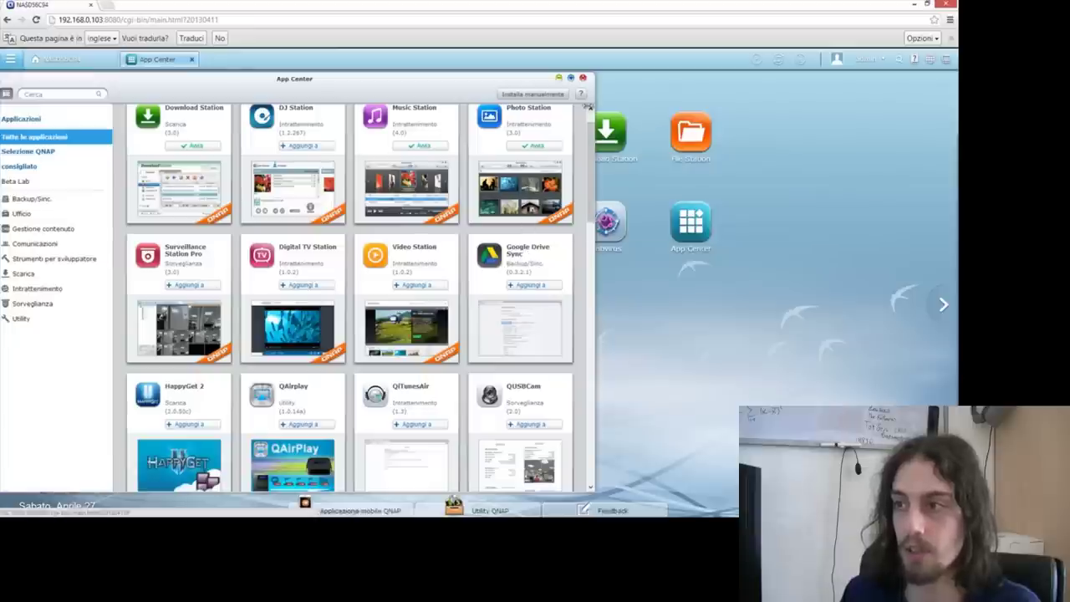
{"action": "scroll", "coordinate": [592, 144], "scroll_direction": "up", "scroll_amount": 1}
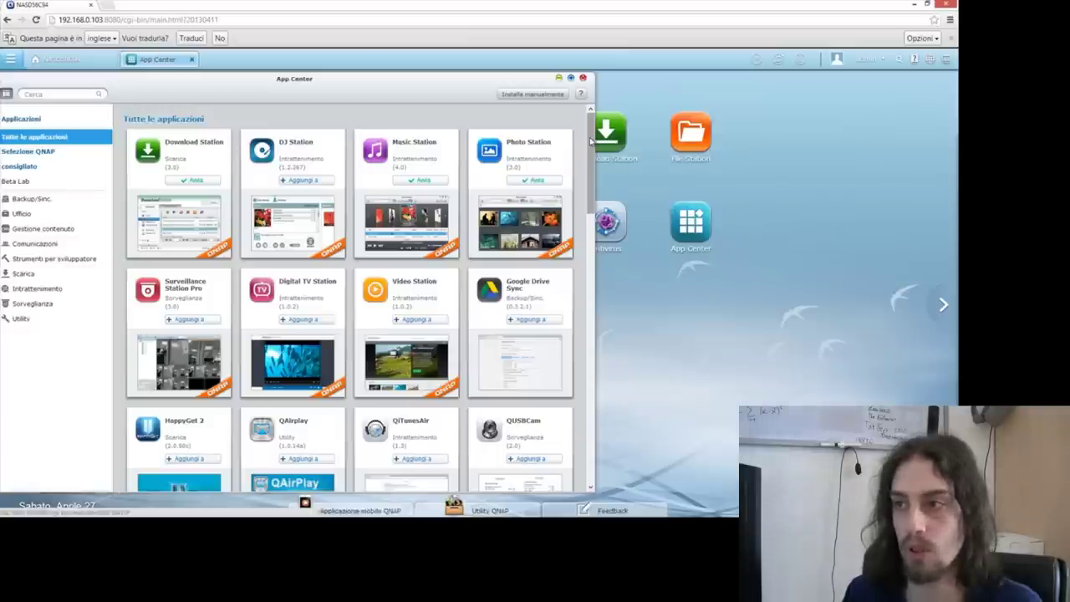
{"action": "left_click_drag", "start_coordinate": [590, 140], "coordinate": [591, 176]}
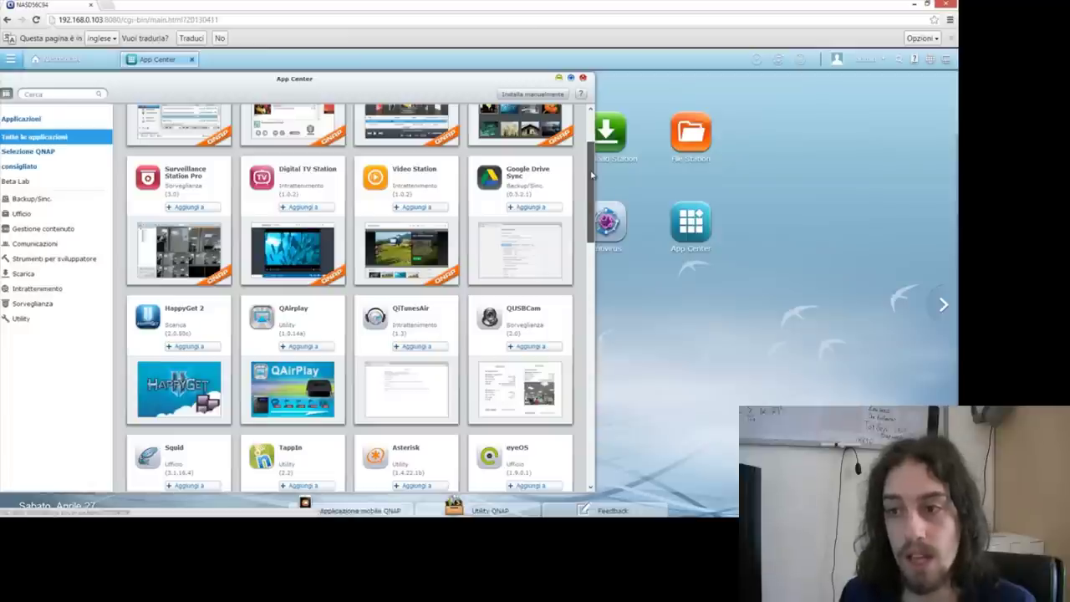
{"action": "left_click_drag", "start_coordinate": [591, 173], "coordinate": [589, 193]}
{"action": "scroll", "coordinate": [545, 241], "scroll_direction": "down", "scroll_amount": 3}
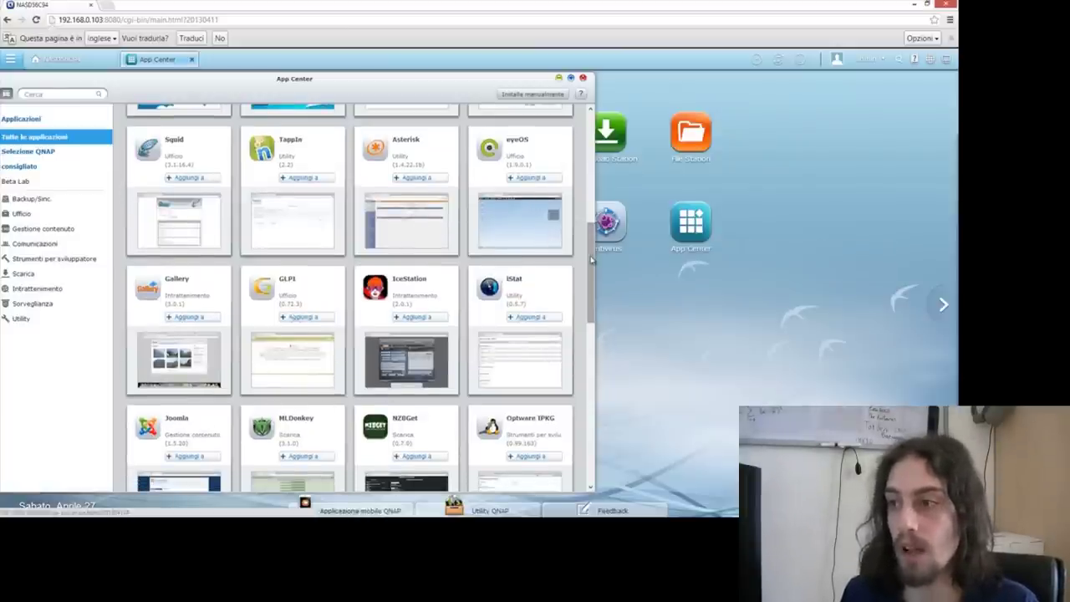
{"action": "left_click_drag", "start_coordinate": [590, 273], "coordinate": [589, 456]}
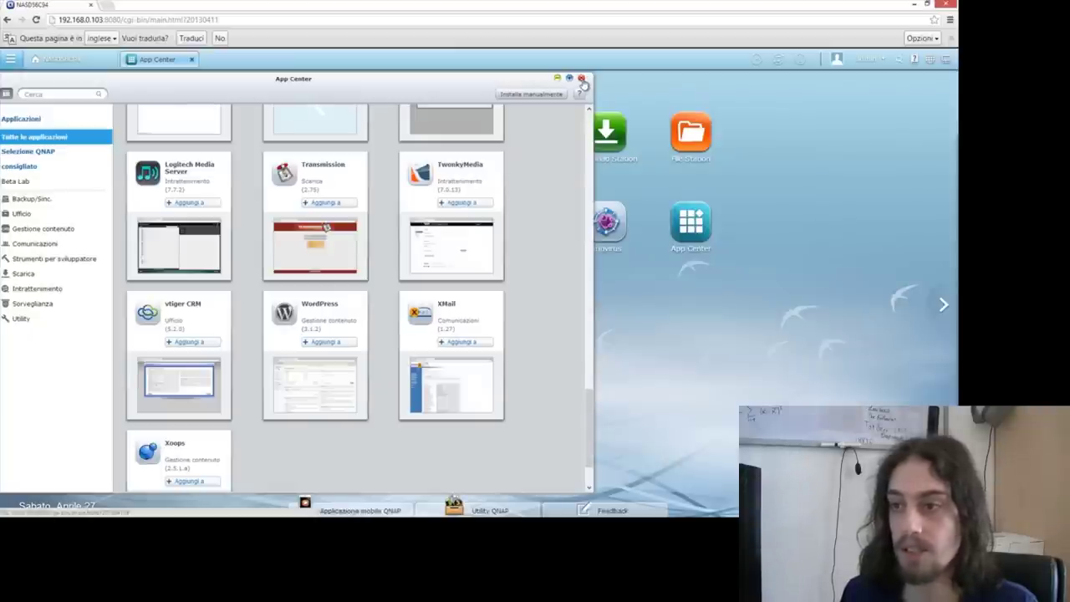
{"action": "left_click_drag", "start_coordinate": [590, 401], "coordinate": [589, 134]}
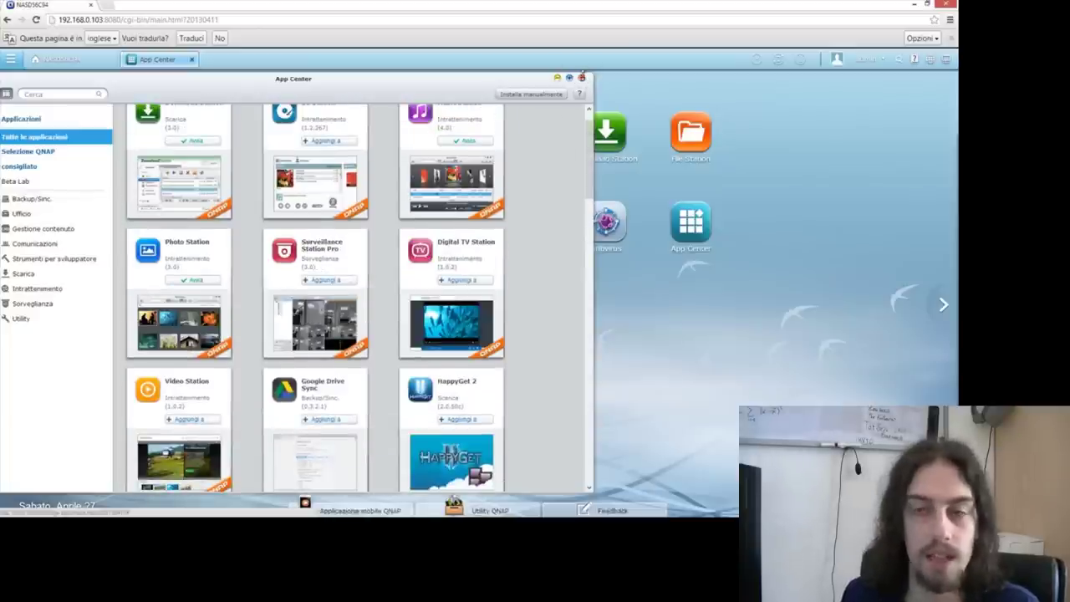
{"action": "left_click", "coordinate": [582, 78]}
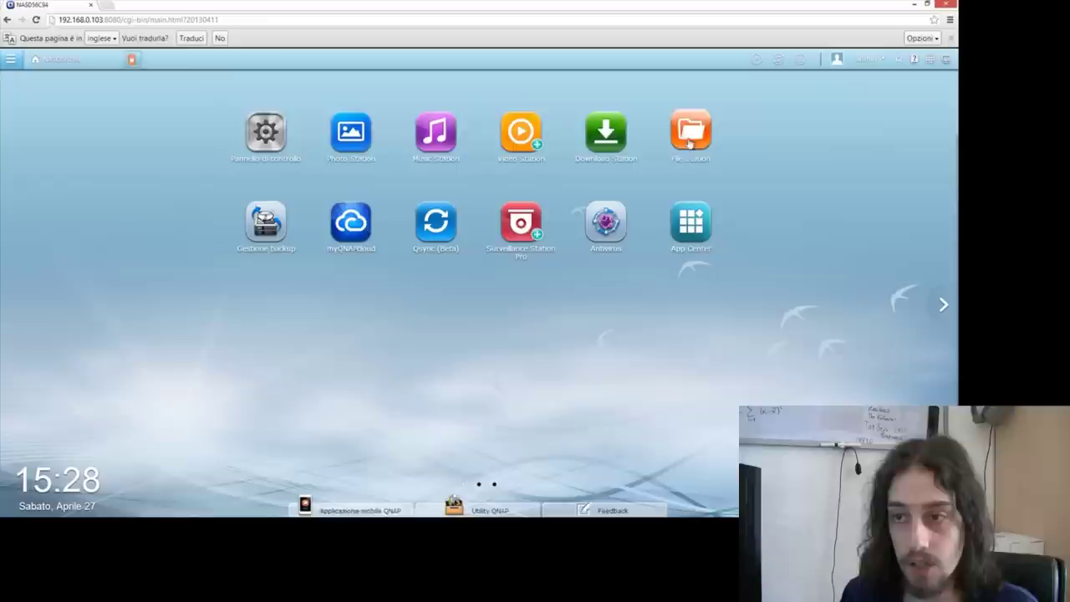
Step: Open File Station, dismiss the Java authorization request, look over the folder tree and sharing entries, and close the window
{"action": "left_click", "coordinate": [353, 147]}
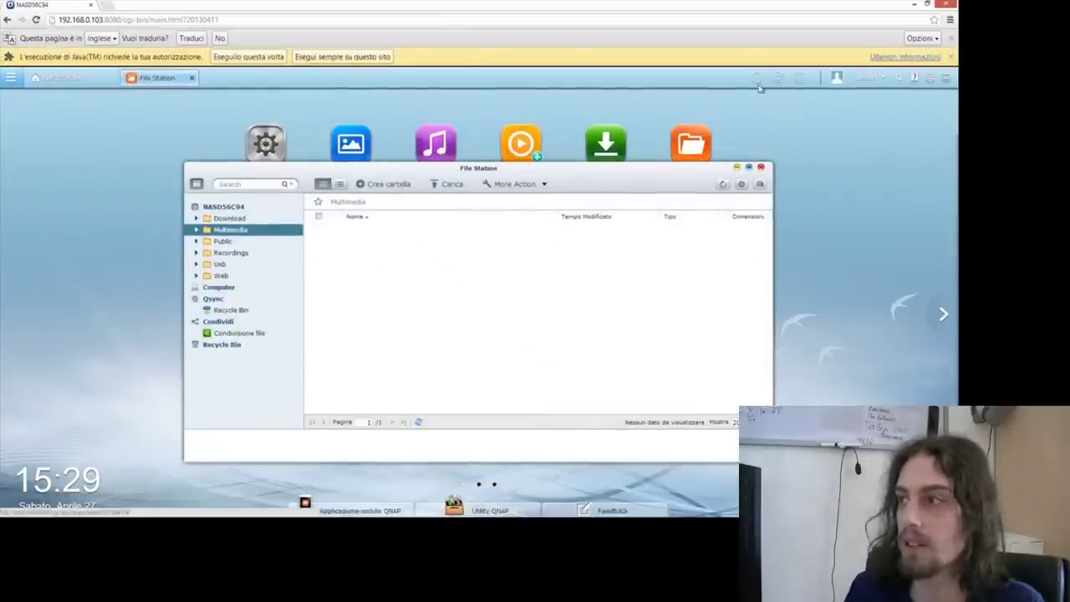
{"action": "left_click", "coordinate": [951, 56]}
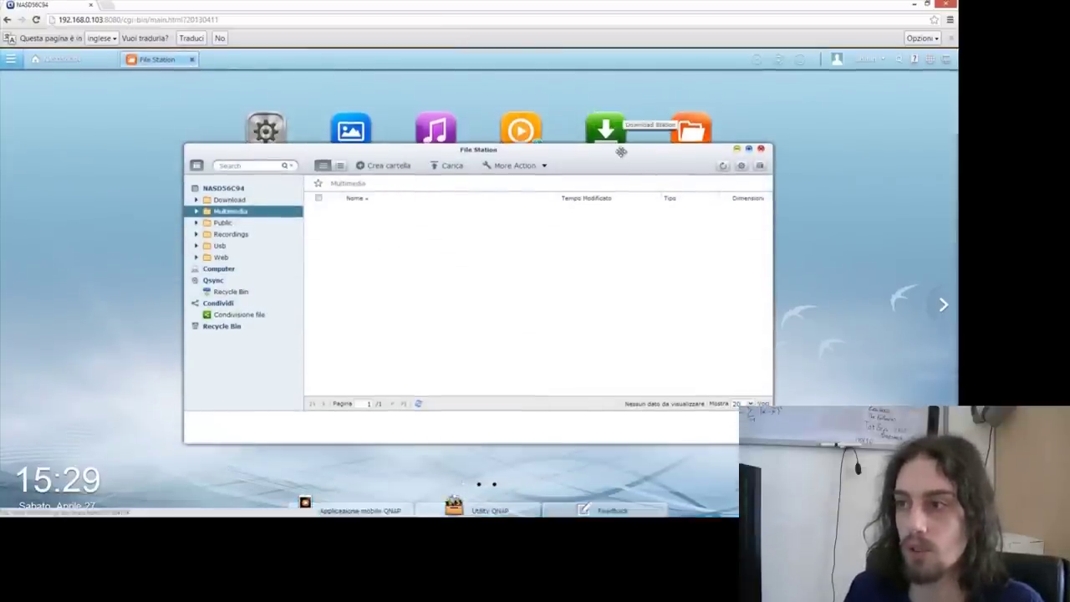
{"action": "left_click_drag", "start_coordinate": [618, 148], "coordinate": [426, 74]}
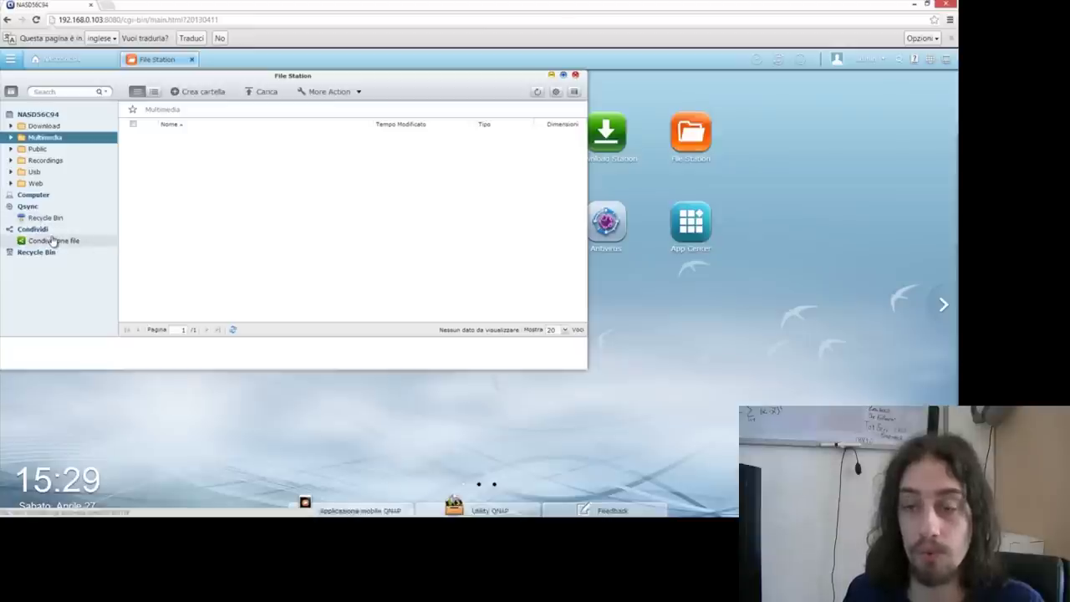
{"action": "left_click", "coordinate": [575, 75]}
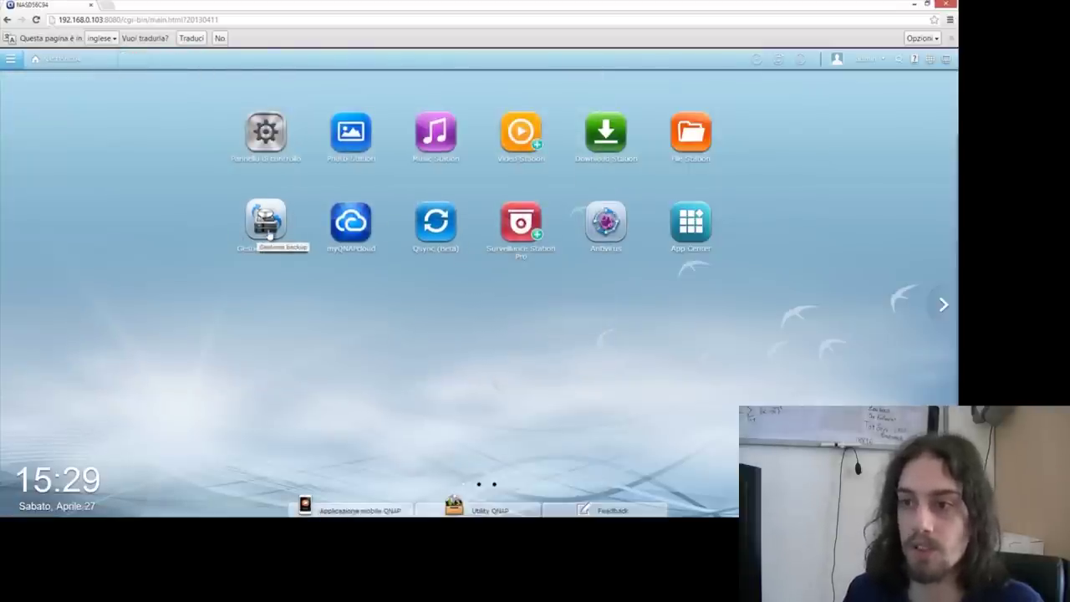
Step: Open myQNAPcloud, reposition its window and make it taller to show all the Remote Access Services
{"action": "left_click", "coordinate": [347, 240]}
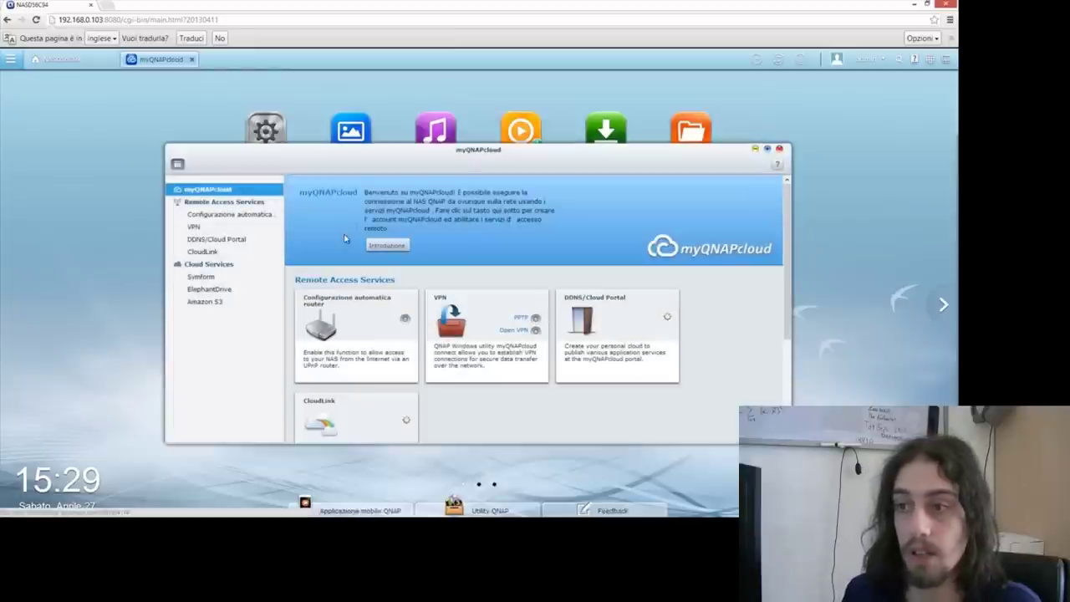
{"action": "left_click_drag", "start_coordinate": [477, 149], "coordinate": [326, 96]}
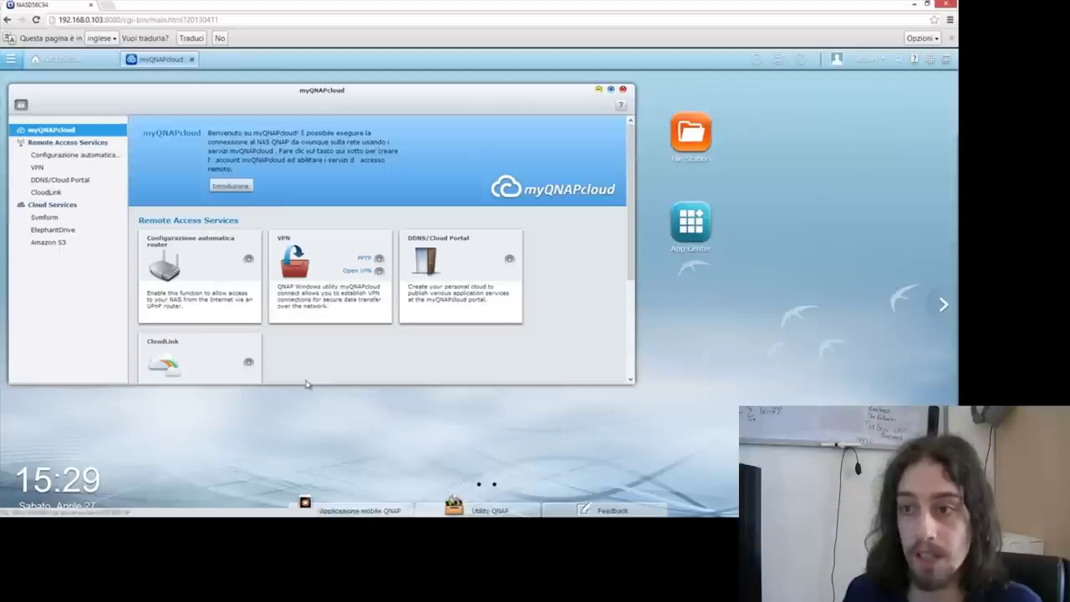
{"action": "left_click_drag", "start_coordinate": [303, 384], "coordinate": [306, 465]}
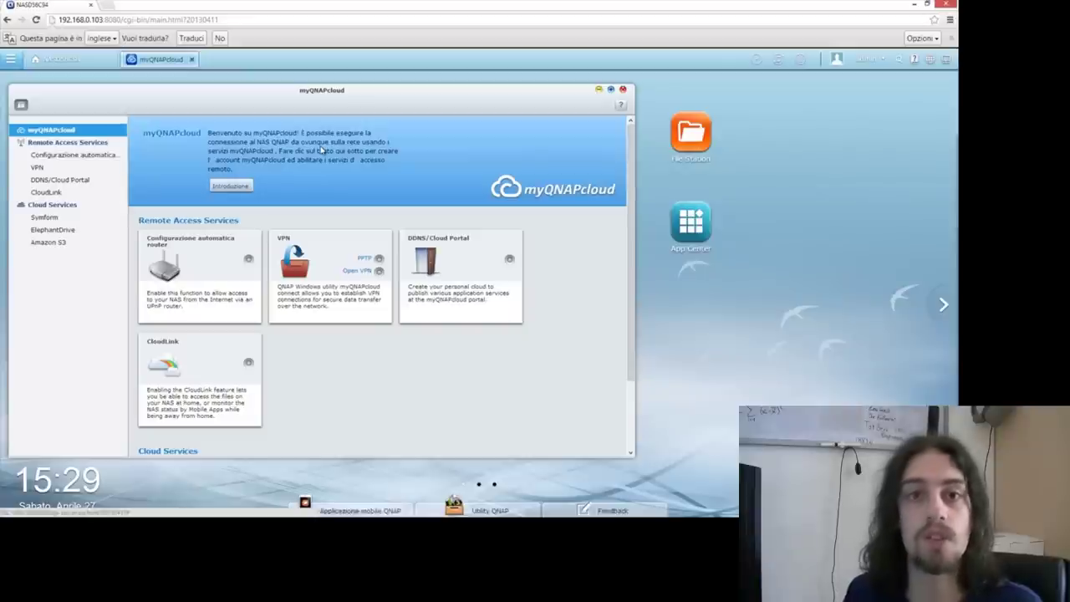
Step: View the automatic router configuration page, look over the myQNAPcloud overview down to Cloud Services, and close the window
{"action": "left_click", "coordinate": [82, 156]}
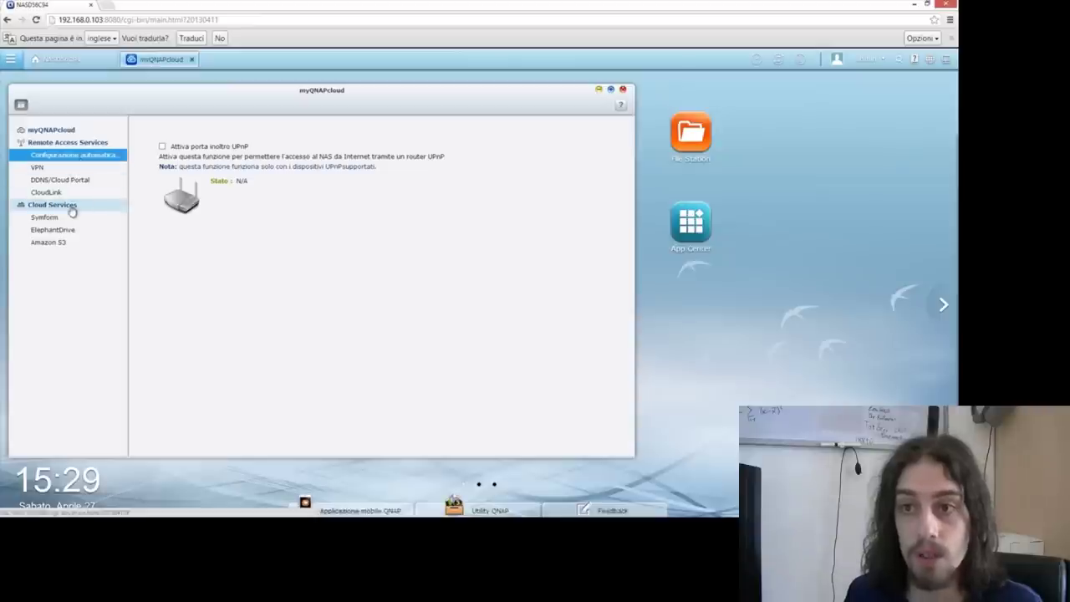
{"action": "left_click", "coordinate": [57, 130]}
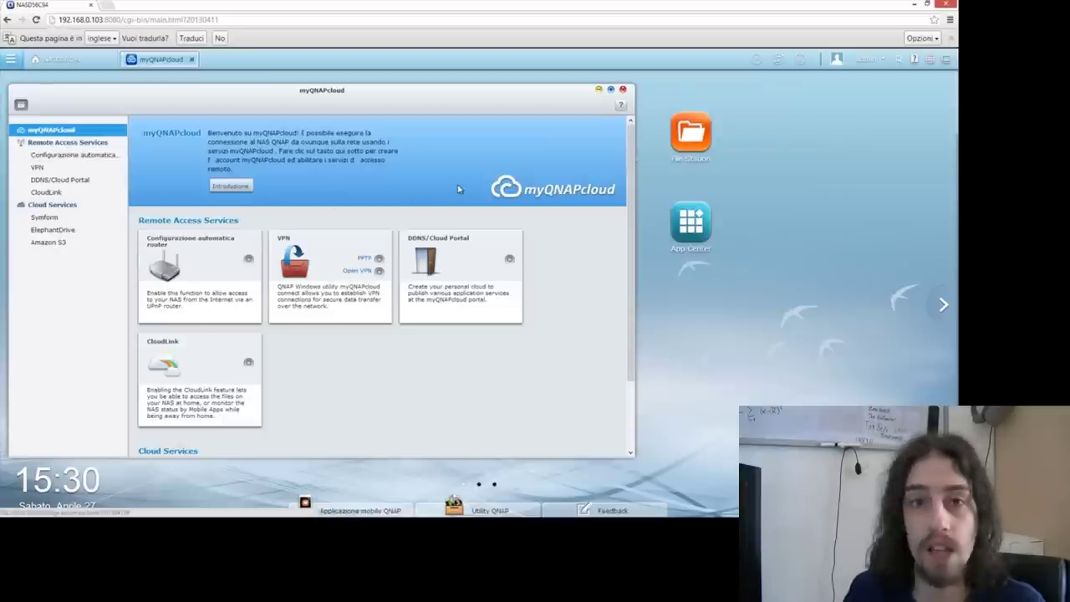
{"action": "scroll", "coordinate": [458, 189], "scroll_direction": "down", "scroll_amount": 2}
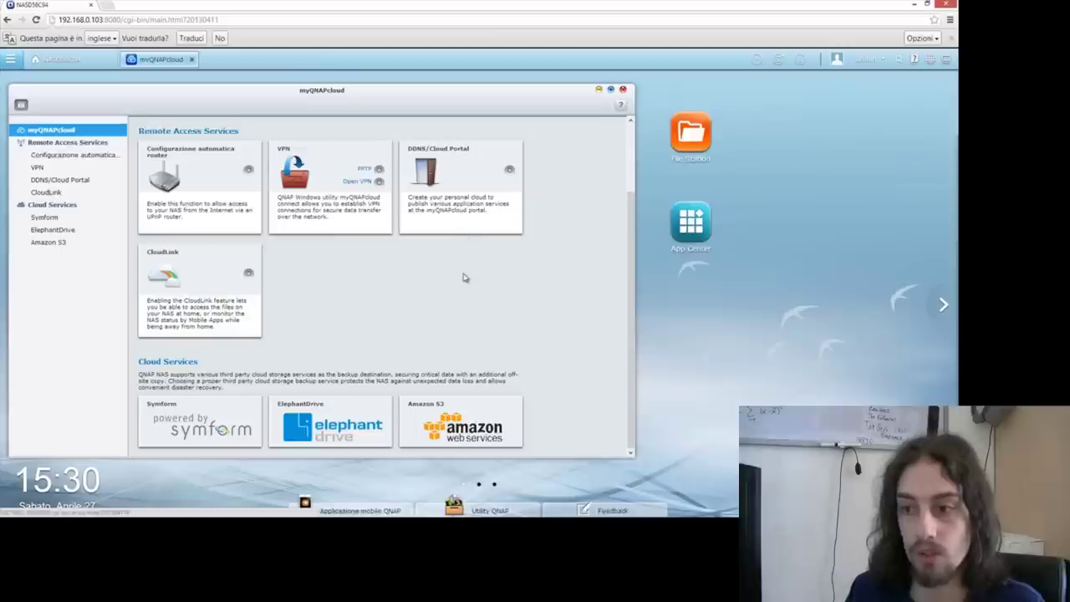
{"action": "scroll", "coordinate": [466, 286], "scroll_direction": "up", "scroll_amount": 2}
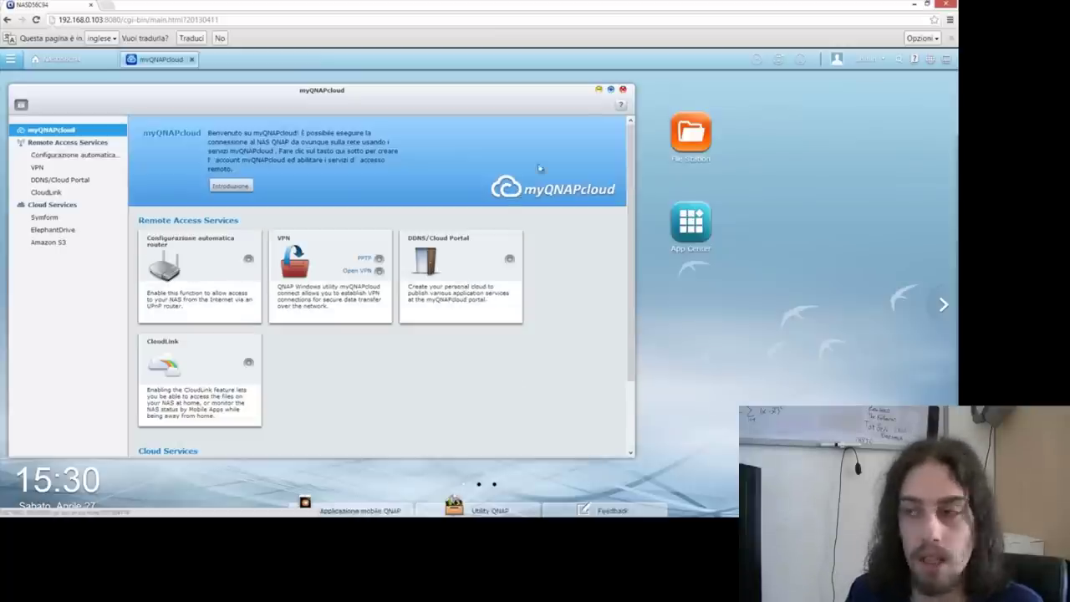
{"action": "left_click", "coordinate": [623, 89]}
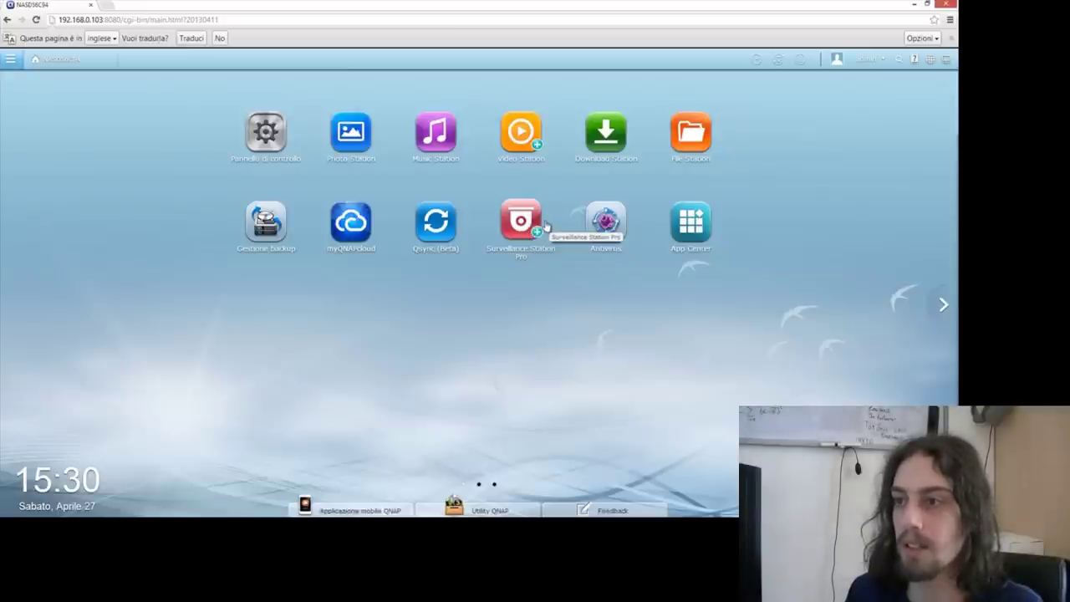
Step: View the Antivirus Panoramica settings from the desktop shortcut, and close Pannello di controllo
{"action": "left_click", "coordinate": [605, 222]}
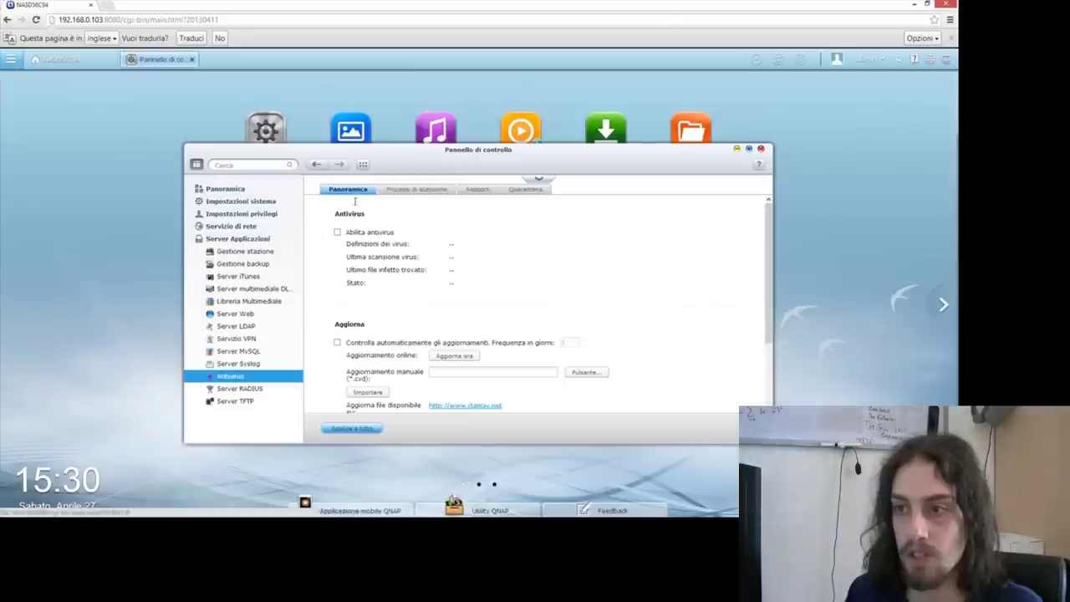
{"action": "left_click", "coordinate": [761, 148]}
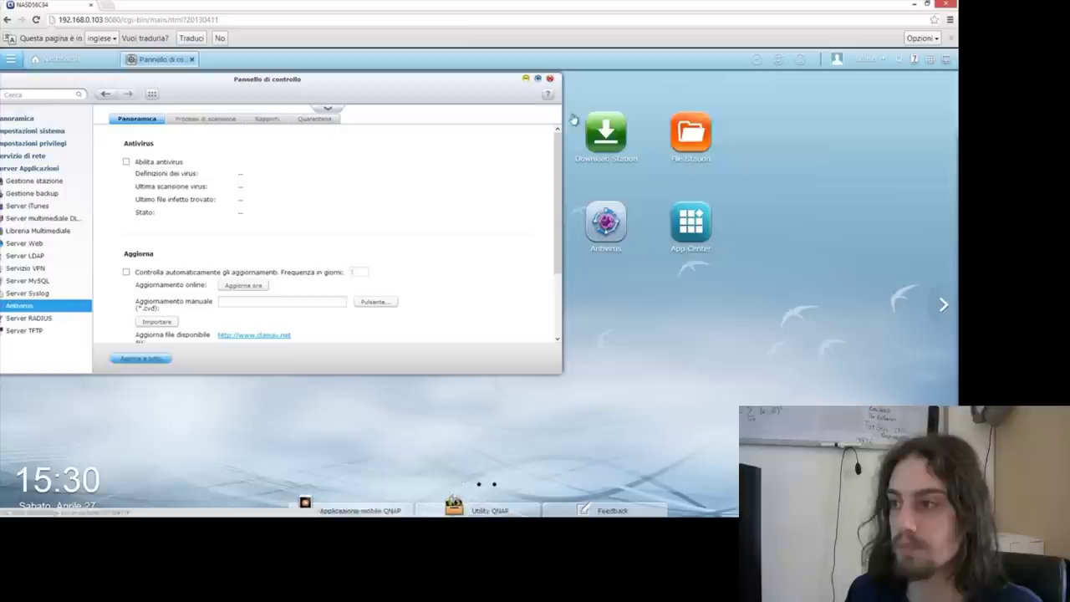
{"action": "left_click", "coordinate": [549, 78]}
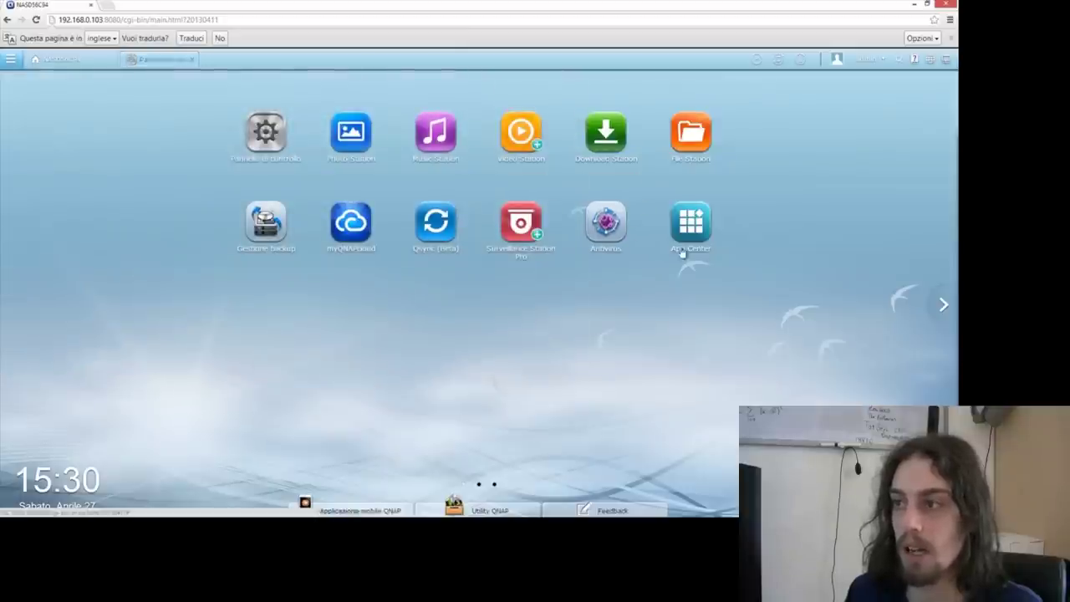
Step: Open App Center from its own shortcut, view the installed apps under Applicazioni, and close the window
{"action": "left_click", "coordinate": [681, 224]}
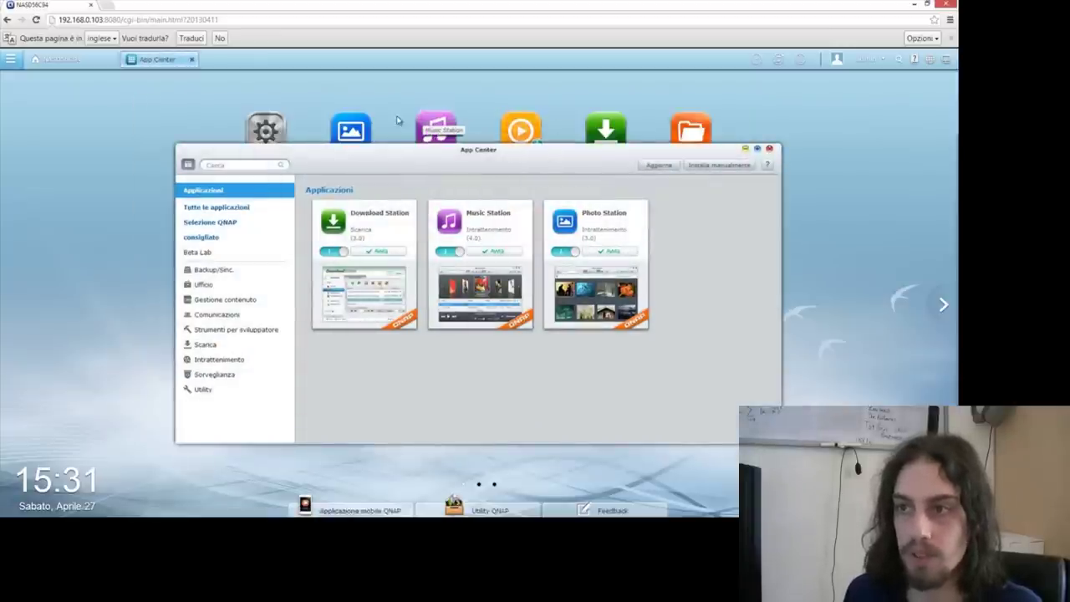
{"action": "left_click_drag", "start_coordinate": [539, 150], "coordinate": [437, 103]}
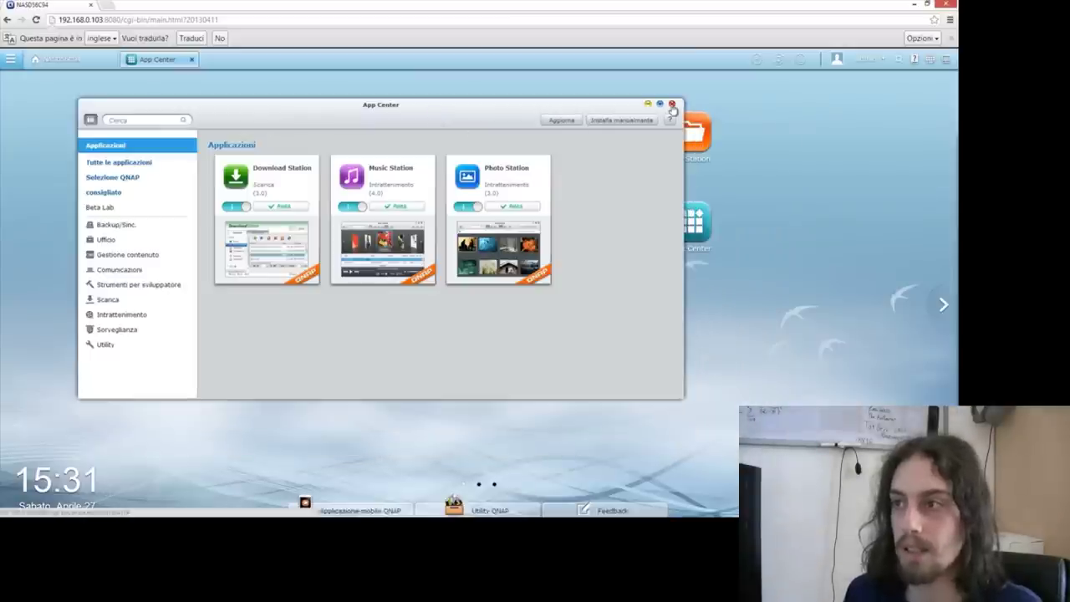
{"action": "left_click", "coordinate": [671, 104]}
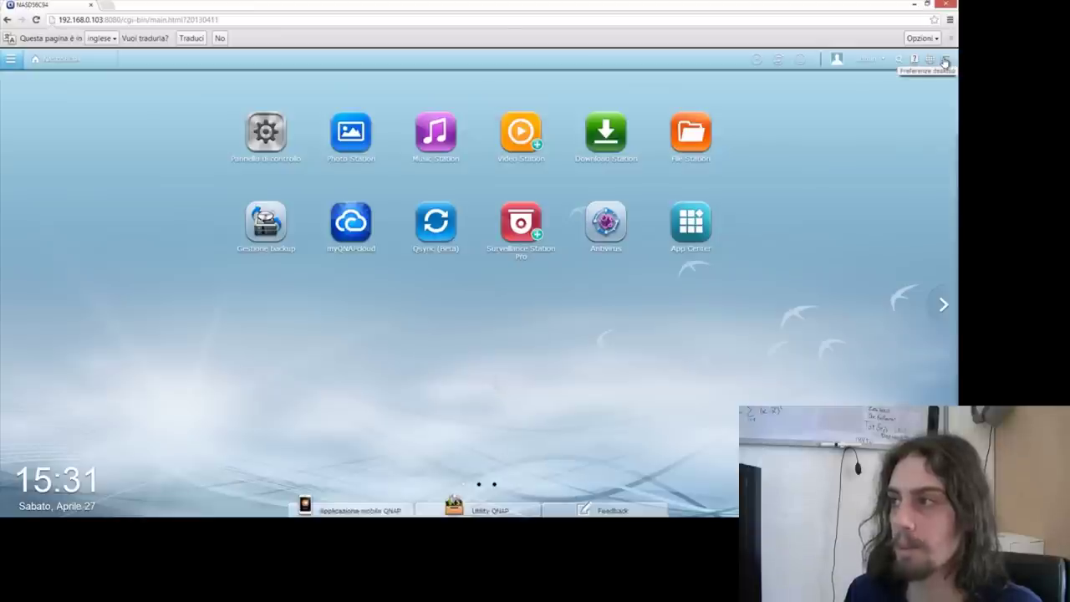
Step: View the options for desktop preferences, interface language and help resources without changing any of them
{"action": "left_click", "coordinate": [945, 60]}
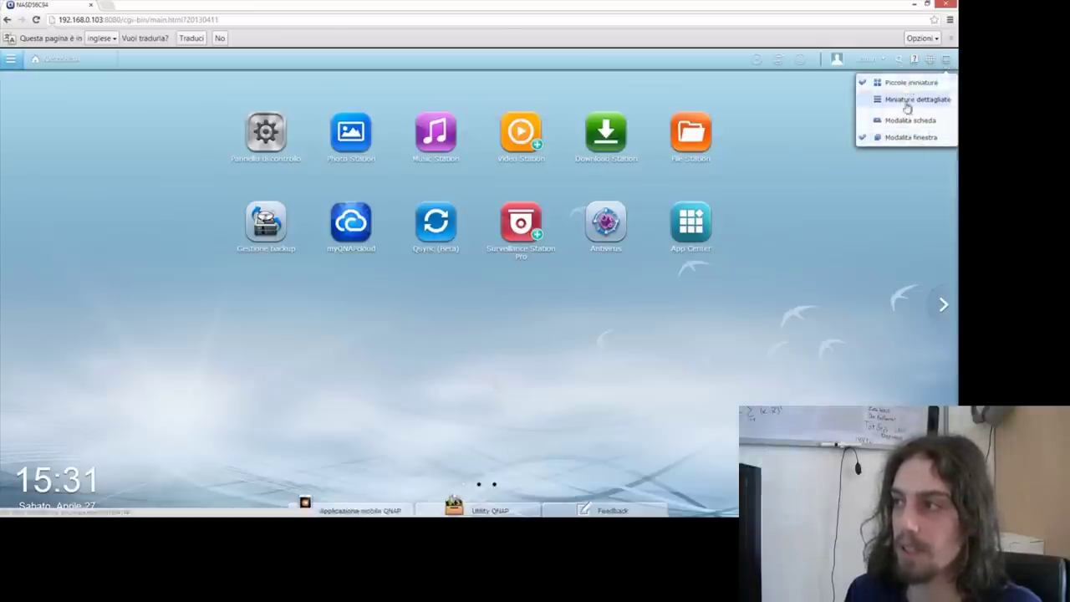
{"action": "left_click", "coordinate": [931, 61]}
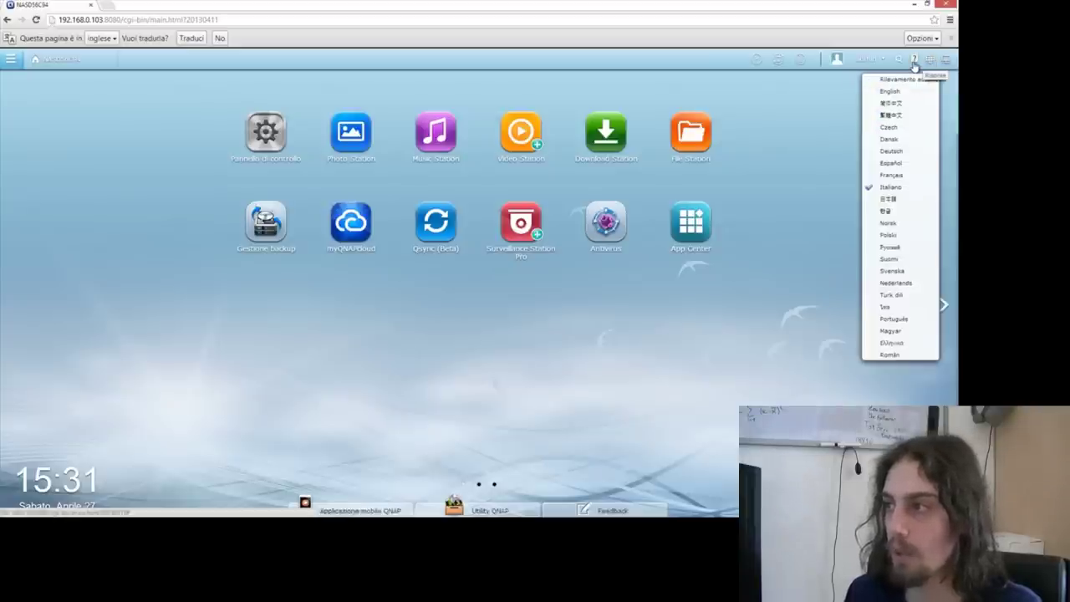
{"action": "left_click", "coordinate": [913, 61]}
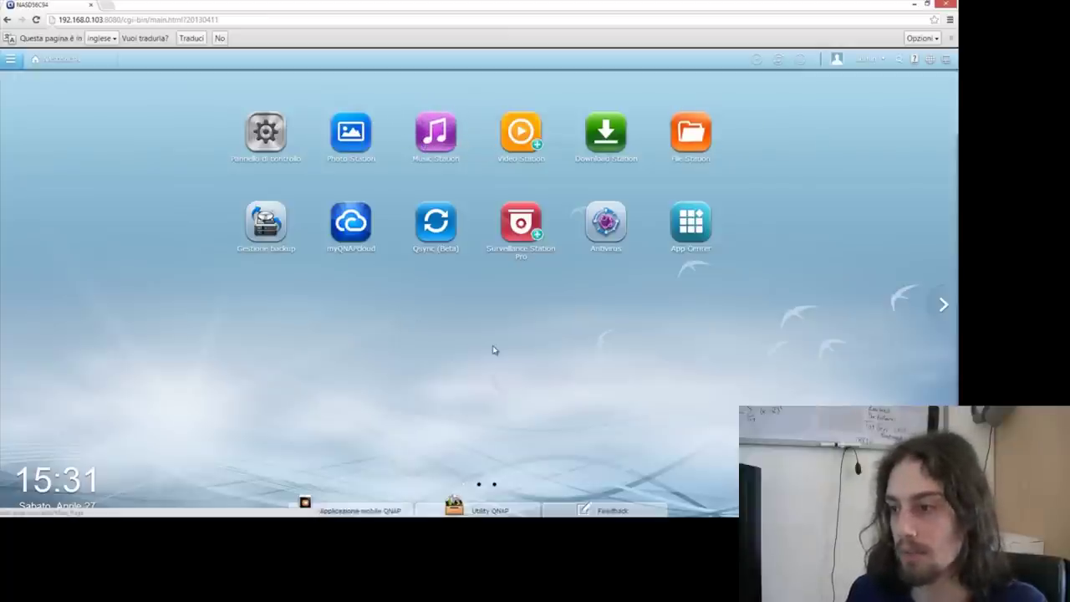
Step: View the second desktop page, return to the first page, and close the QTS dashboard
{"action": "left_click", "coordinate": [943, 304]}
{"action": "left_click", "coordinate": [13, 304]}
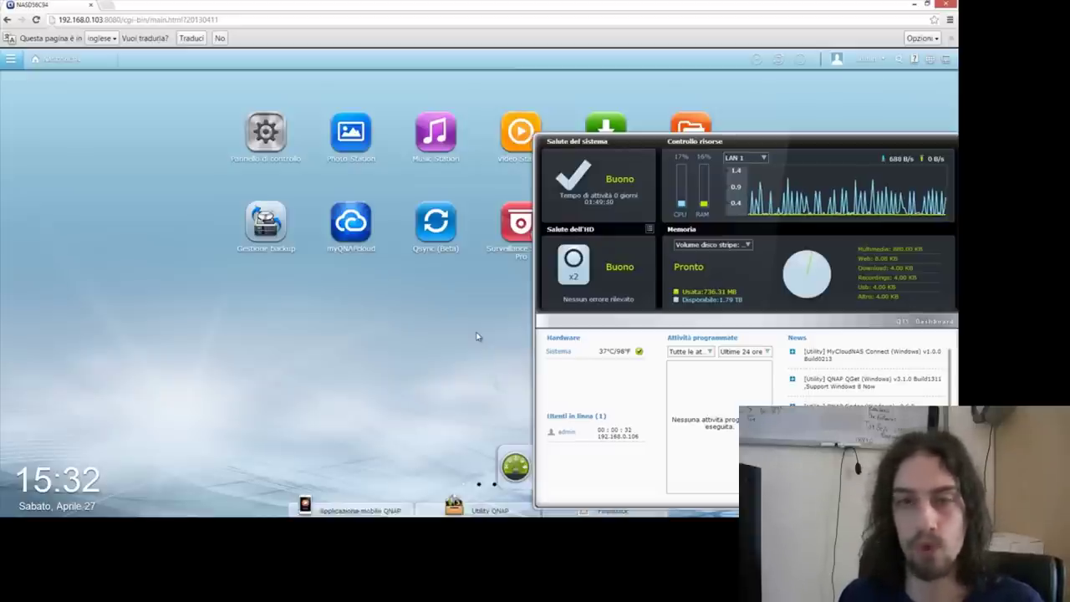
{"action": "left_click", "coordinate": [515, 465]}
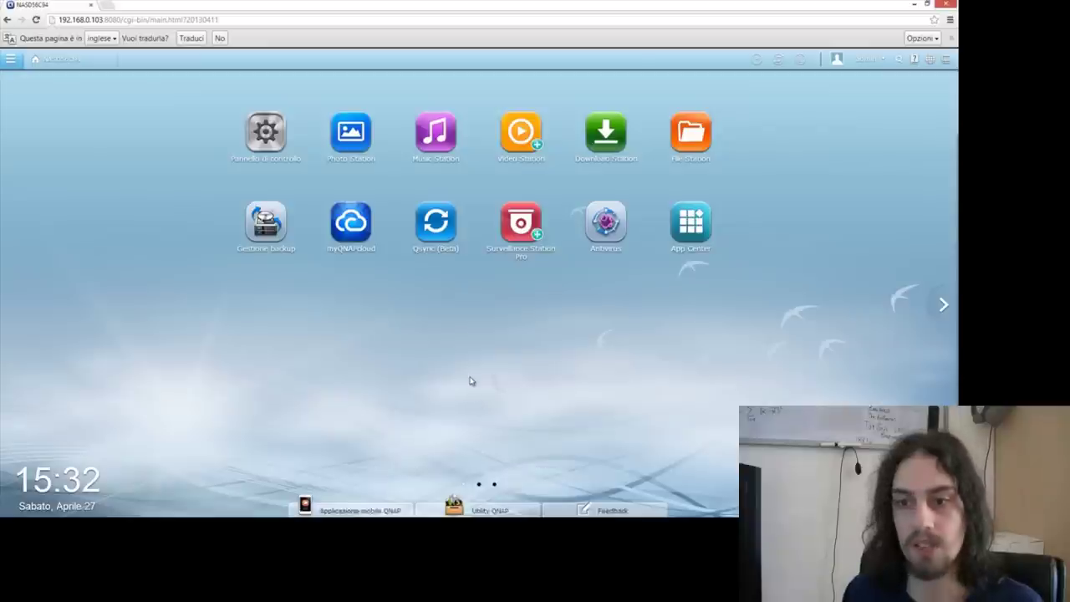